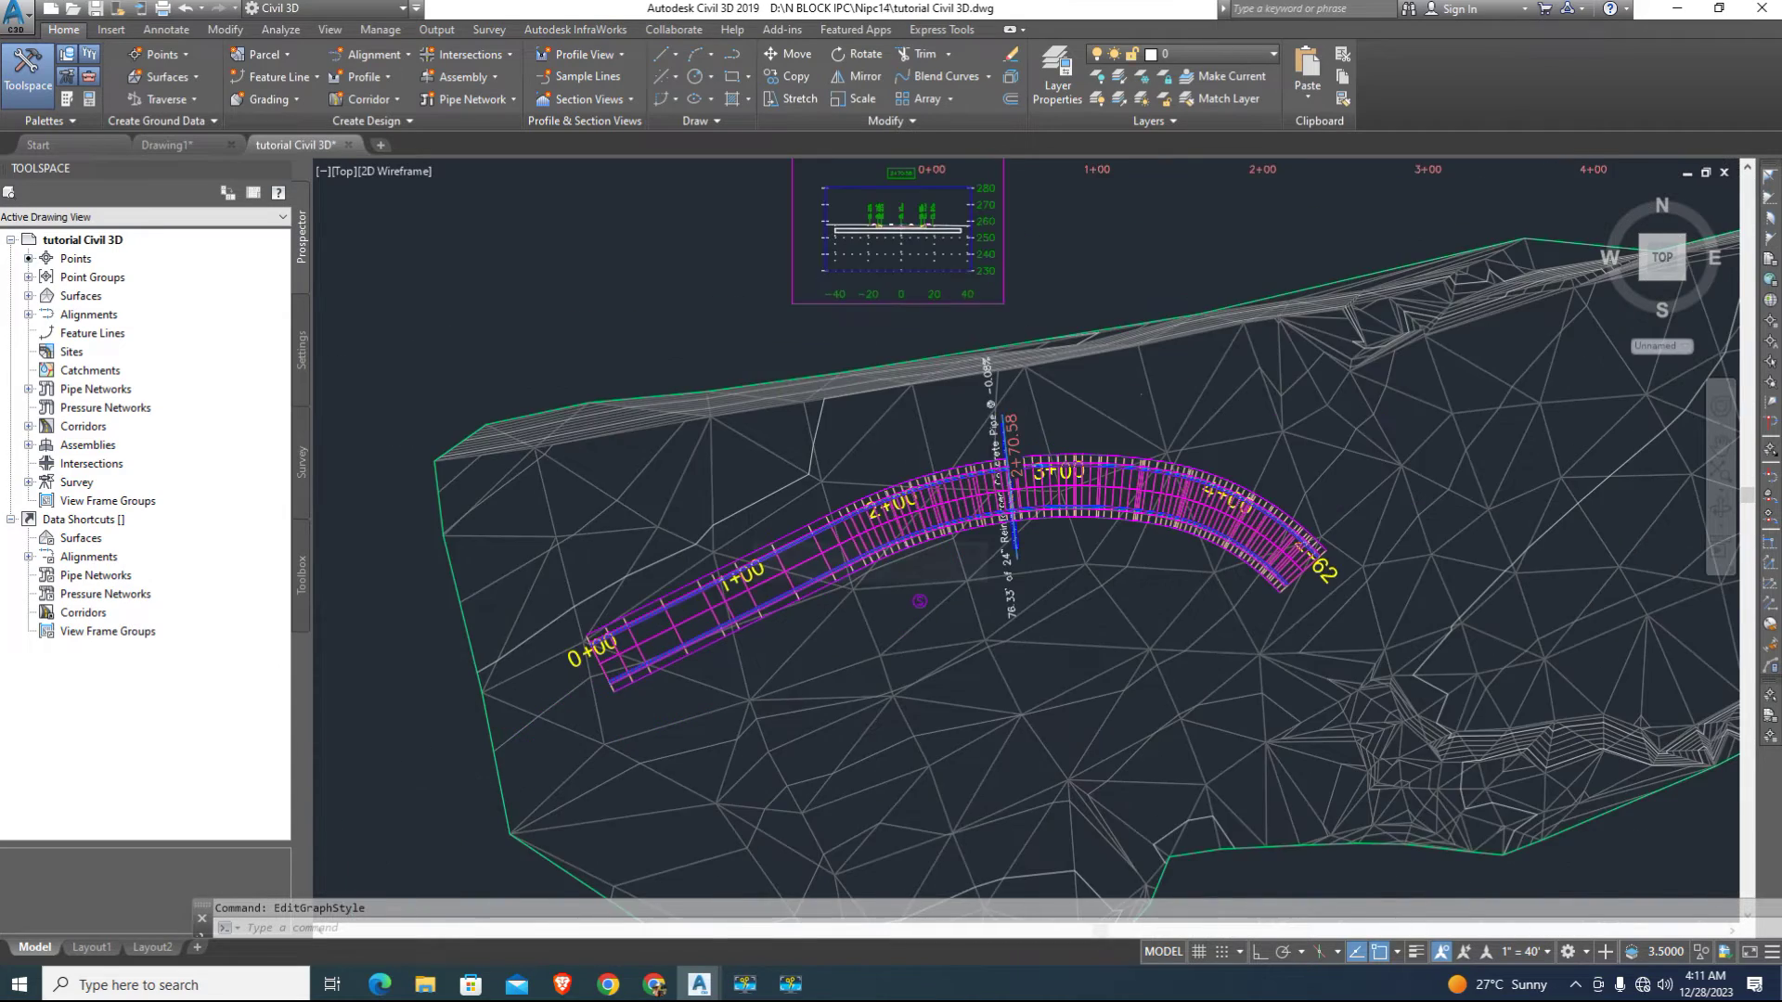
Examine the road corridor in plan, the section view at station 2+70.58 and the crossing pipe in the profile view
{"action": "scroll", "coordinate": [812, 536], "scroll_direction": "up", "scroll_amount": 4}
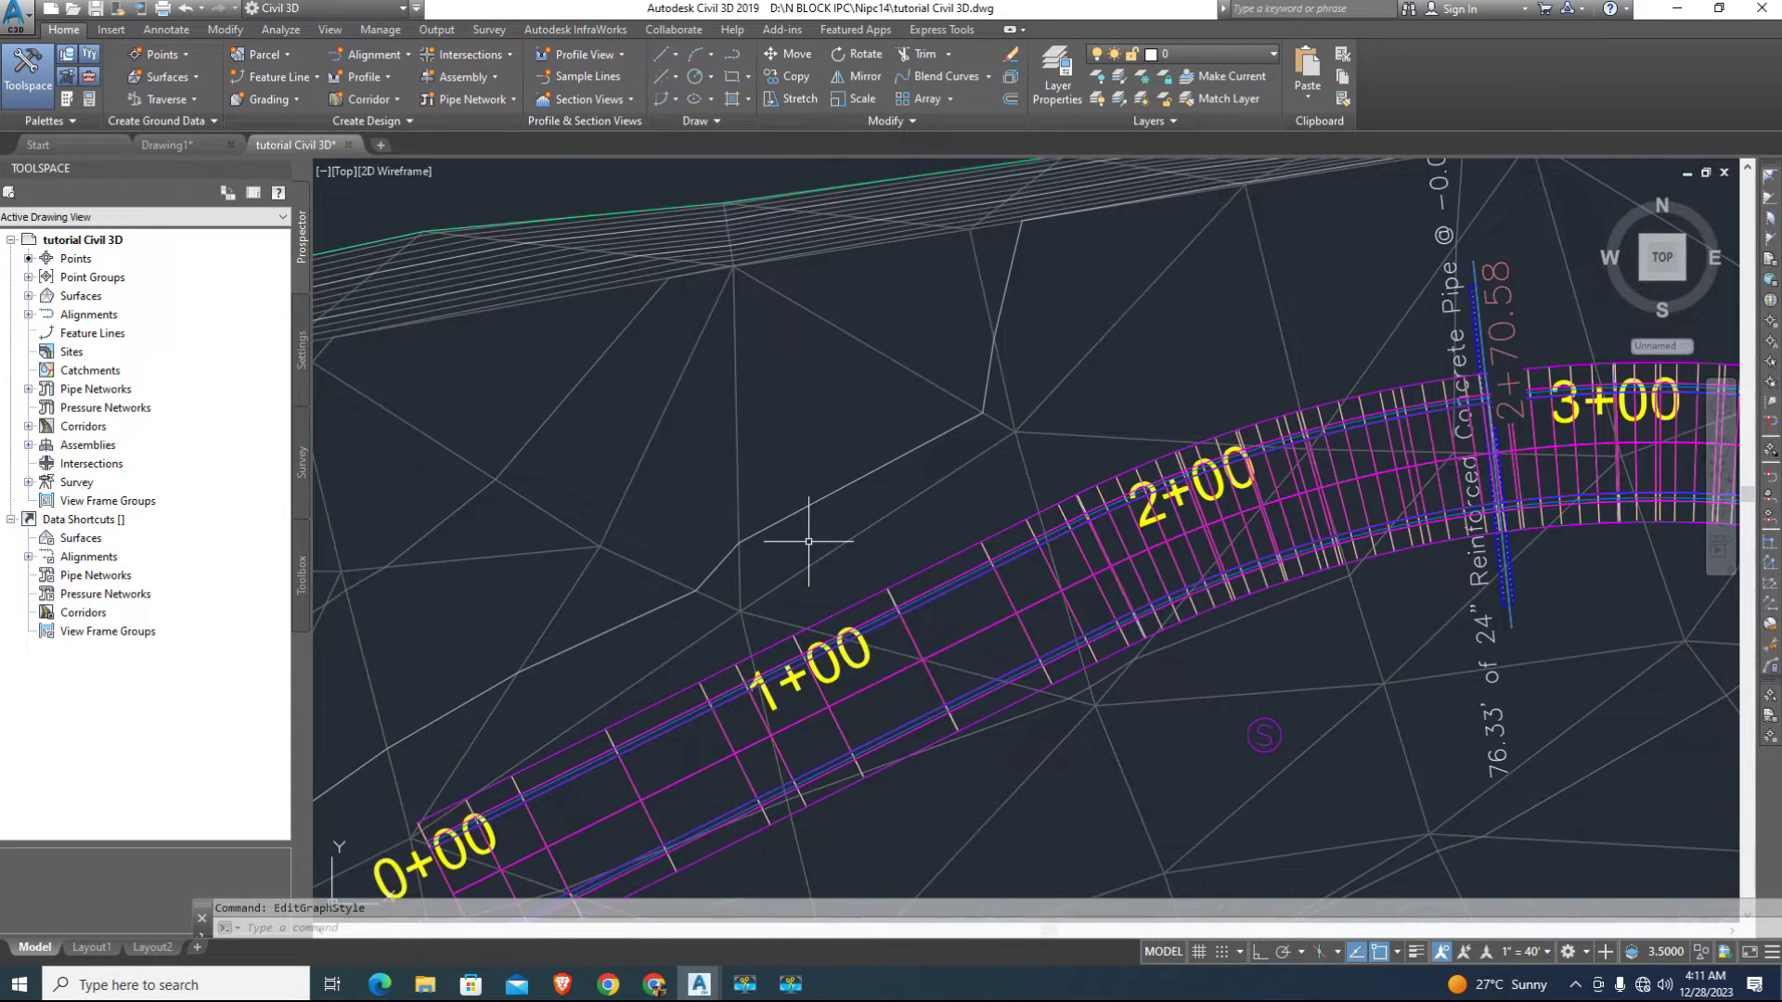
{"action": "scroll", "coordinate": [764, 513], "scroll_direction": "down", "scroll_amount": 3}
{"action": "scroll", "coordinate": [762, 512], "scroll_direction": "up", "scroll_amount": 3}
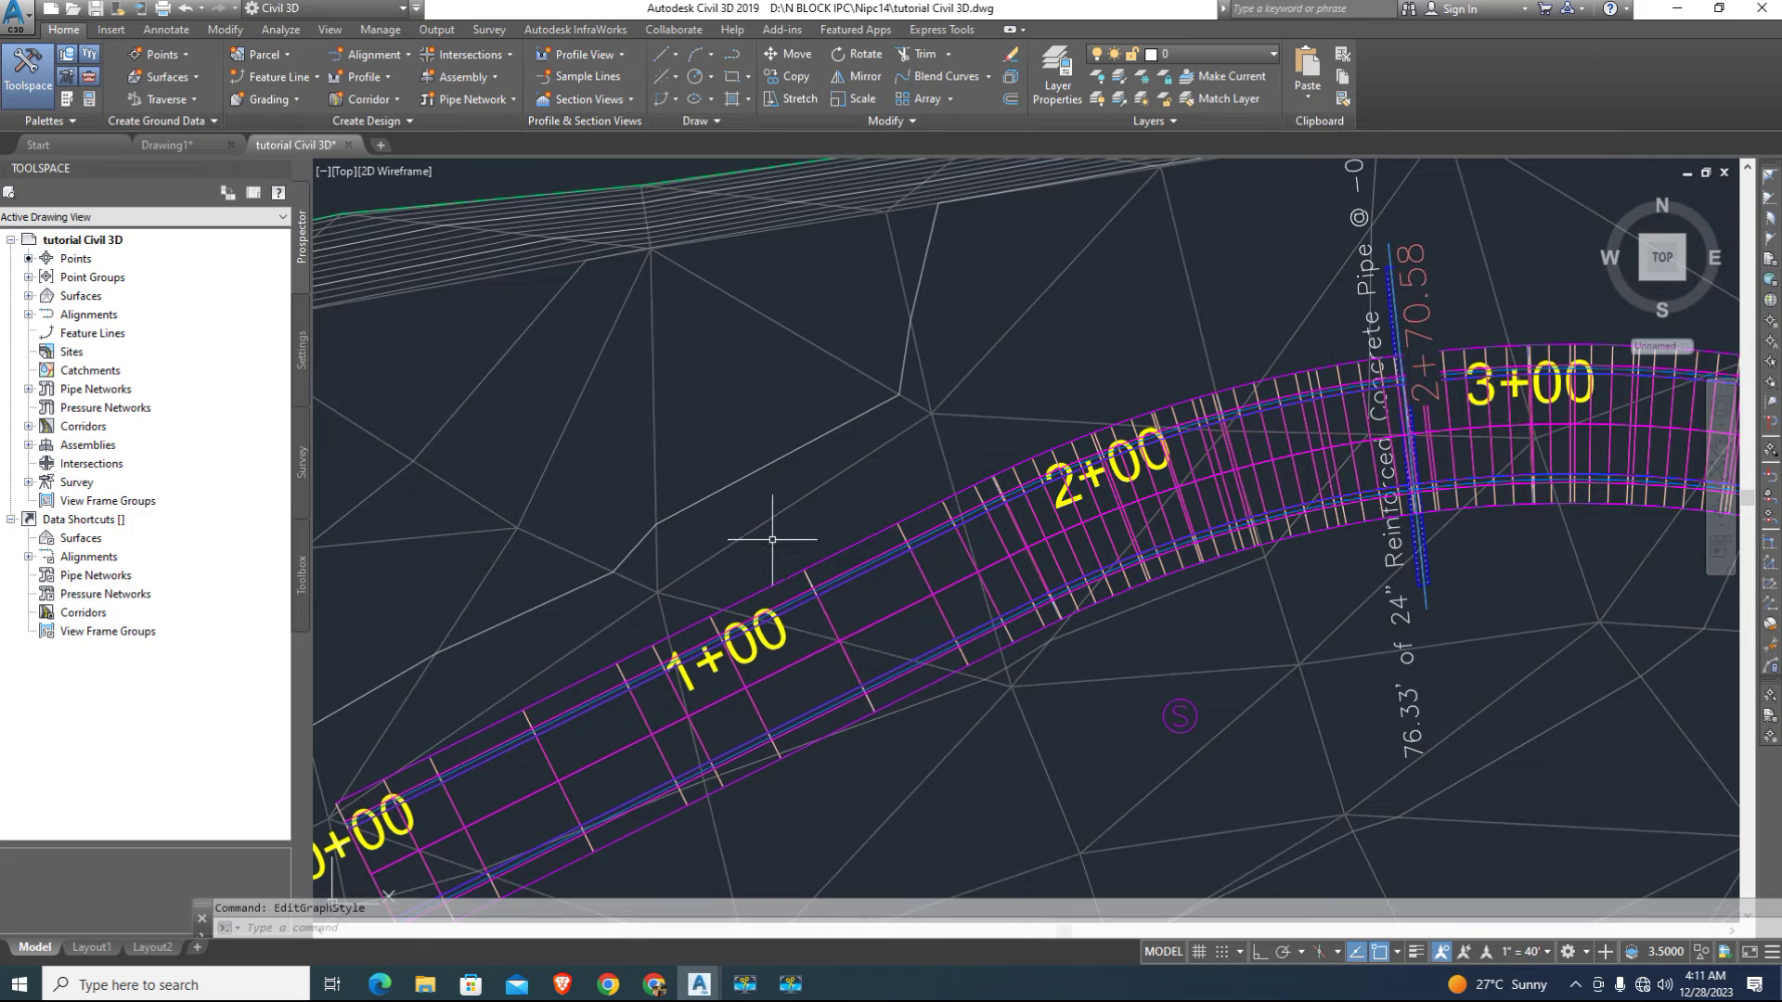
{"action": "mouse_move", "coordinate": [773, 540]}
{"action": "middle_mouse_down"}
{"action": "mouse_move", "coordinate": [679, 693]}
{"action": "mouse_move", "coordinate": [471, 921]}
{"action": "middle_mouse_up"}
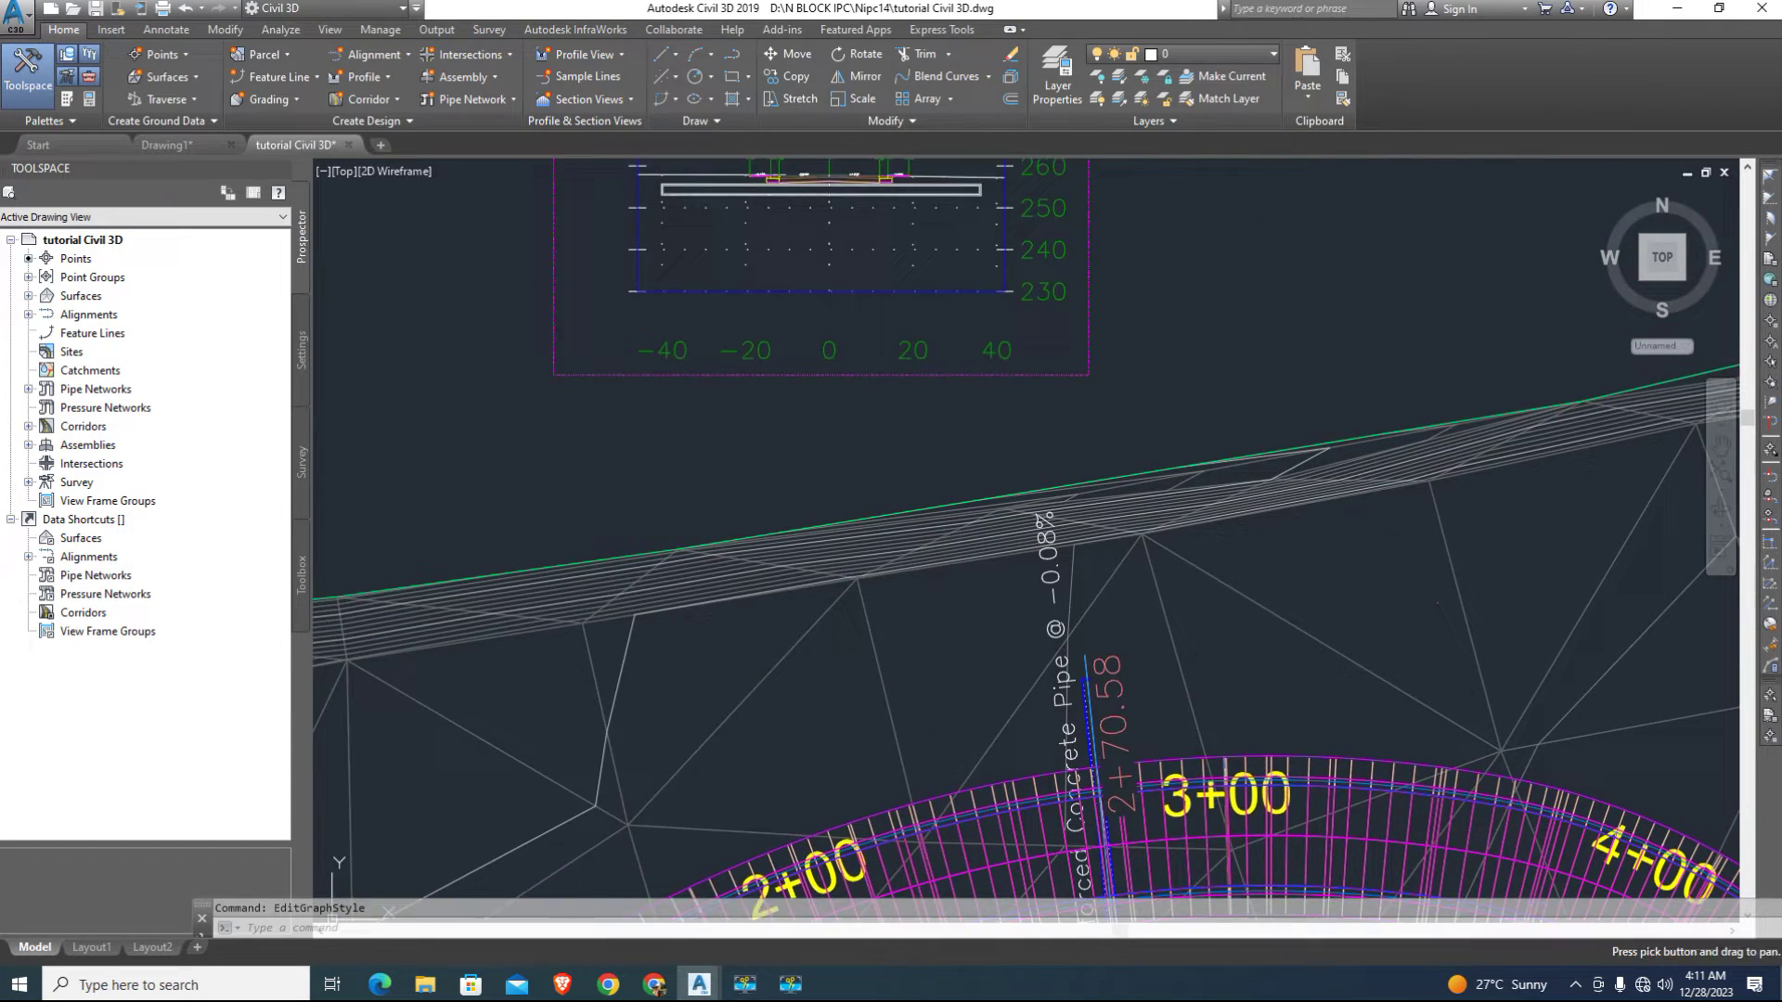
{"action": "middle_click_drag", "start_coordinate": [755, 302], "coordinate": [758, 337]}
{"action": "scroll", "coordinate": [776, 202], "scroll_direction": "up", "scroll_amount": 4}
{"action": "middle_click_drag", "start_coordinate": [780, 209], "coordinate": [793, 484]}
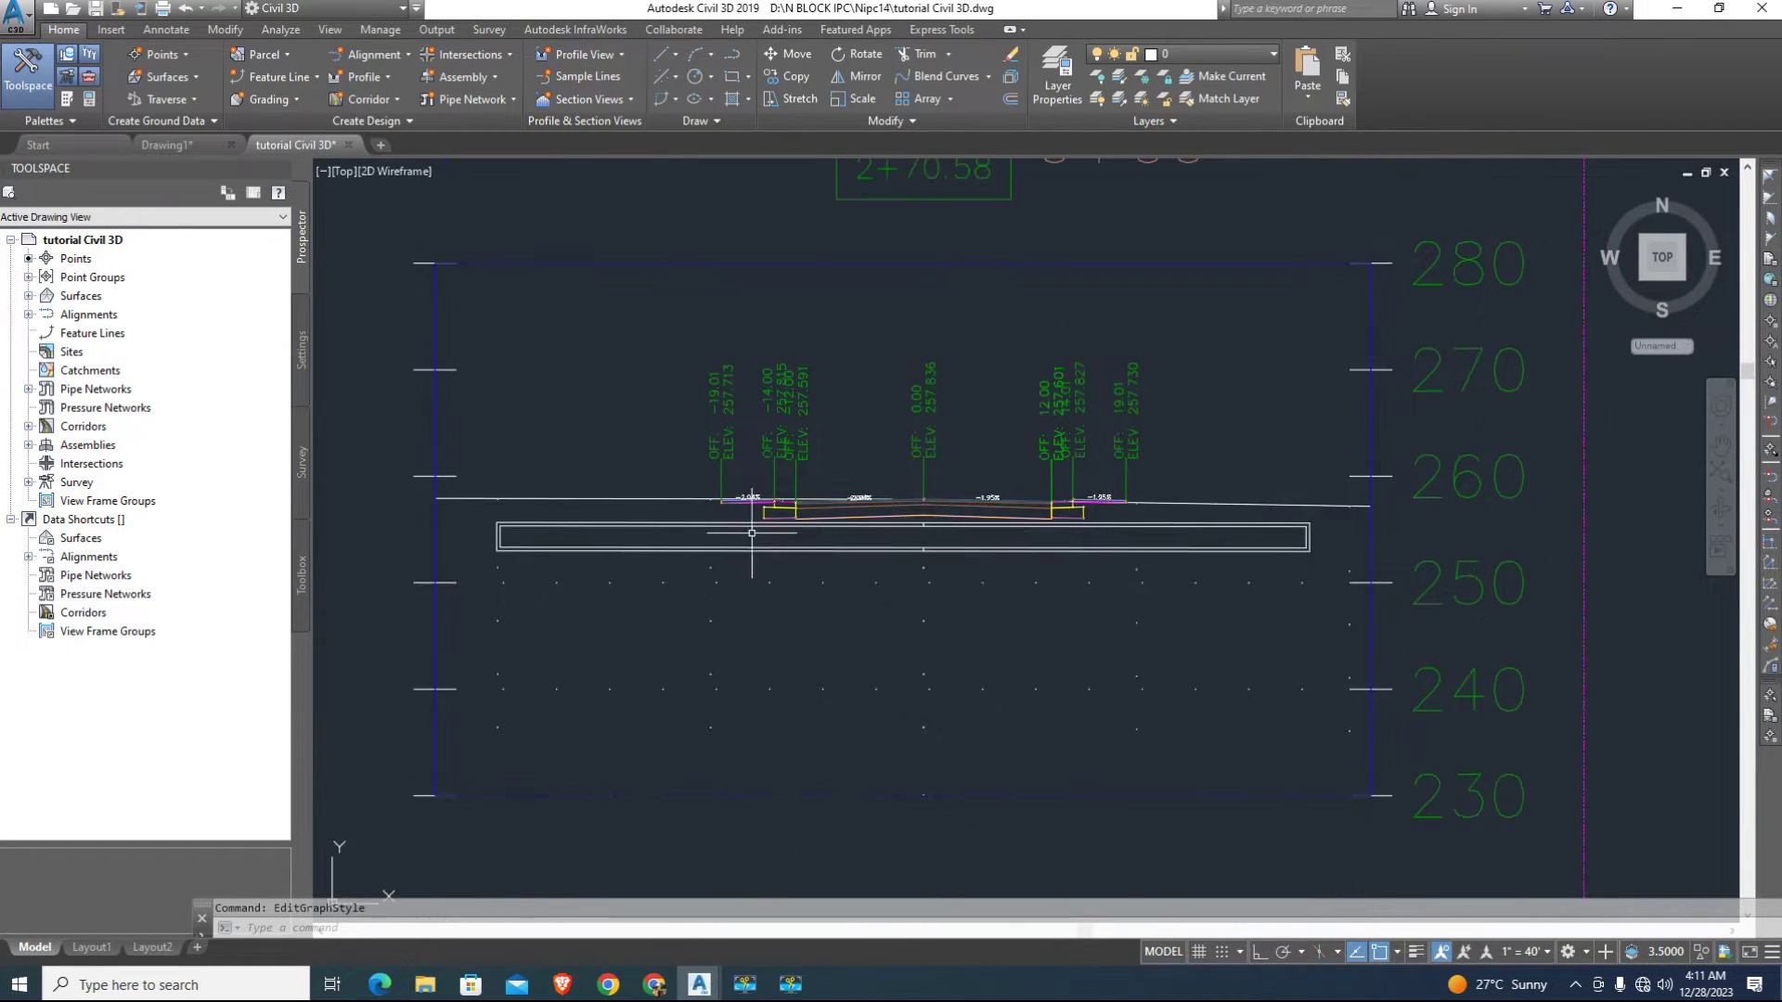
{"action": "scroll", "coordinate": [993, 538], "scroll_direction": "down", "scroll_amount": 3}
{"action": "scroll", "coordinate": [1132, 399], "scroll_direction": "down", "scroll_amount": 3}
{"action": "scroll", "coordinate": [1177, 279], "scroll_direction": "up", "scroll_amount": 5}
{"action": "scroll", "coordinate": [1165, 293], "scroll_direction": "up", "scroll_amount": 3}
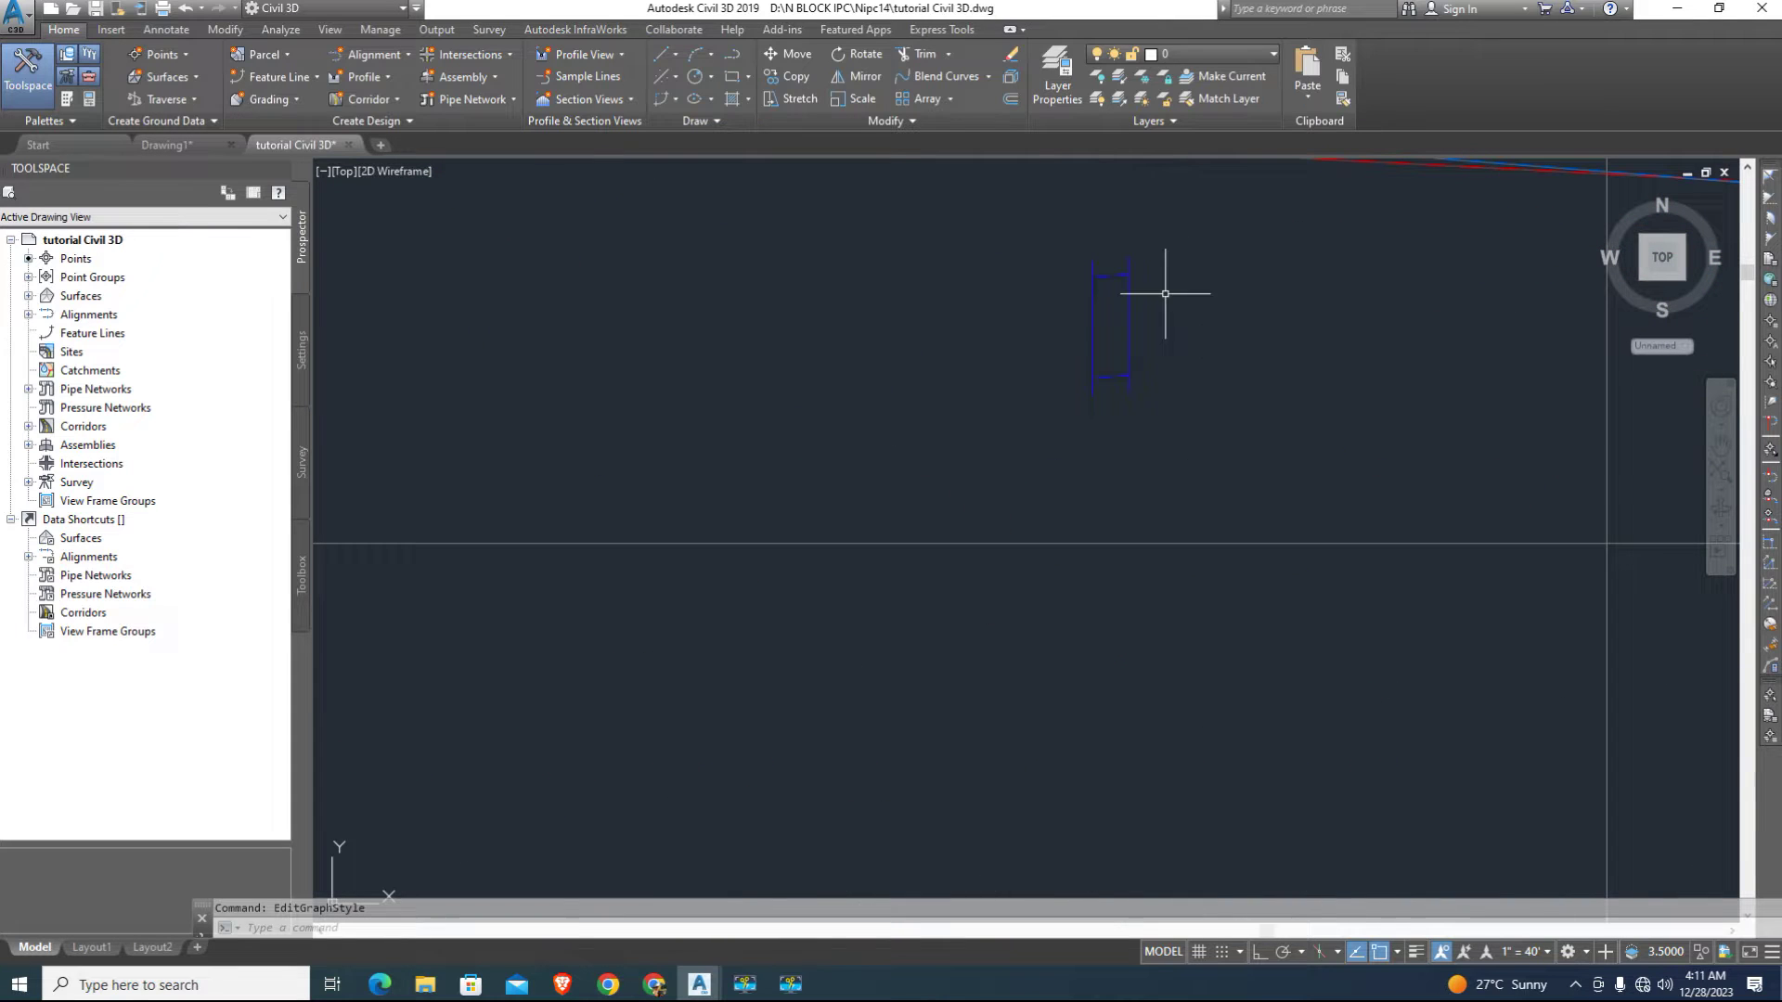
{"action": "left_click_drag", "start_coordinate": [1194, 271], "coordinate": [982, 296]}
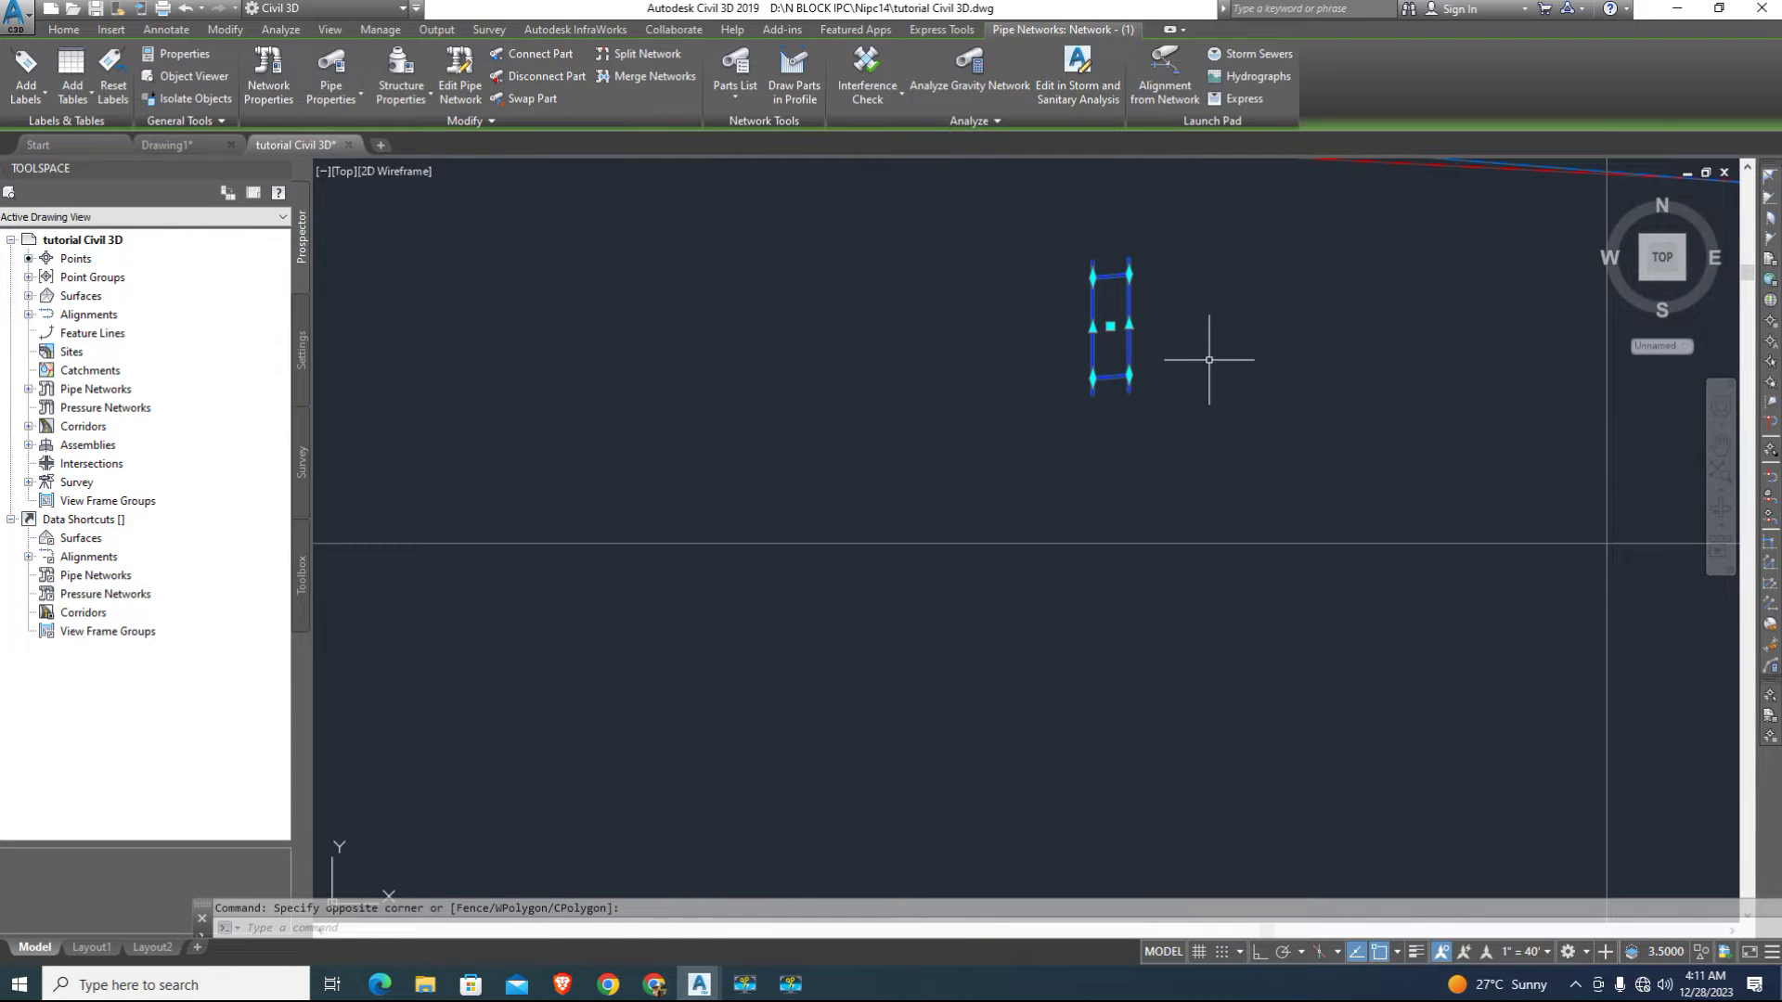
{"action": "key", "text": "Escape"}
{"action": "scroll", "coordinate": [1126, 385], "scroll_direction": "down", "scroll_amount": 3}
Open the corridor section properties for the road section in the 2+70.58 section view
{"action": "scroll", "coordinate": [684, 597], "scroll_direction": "up", "scroll_amount": 4}
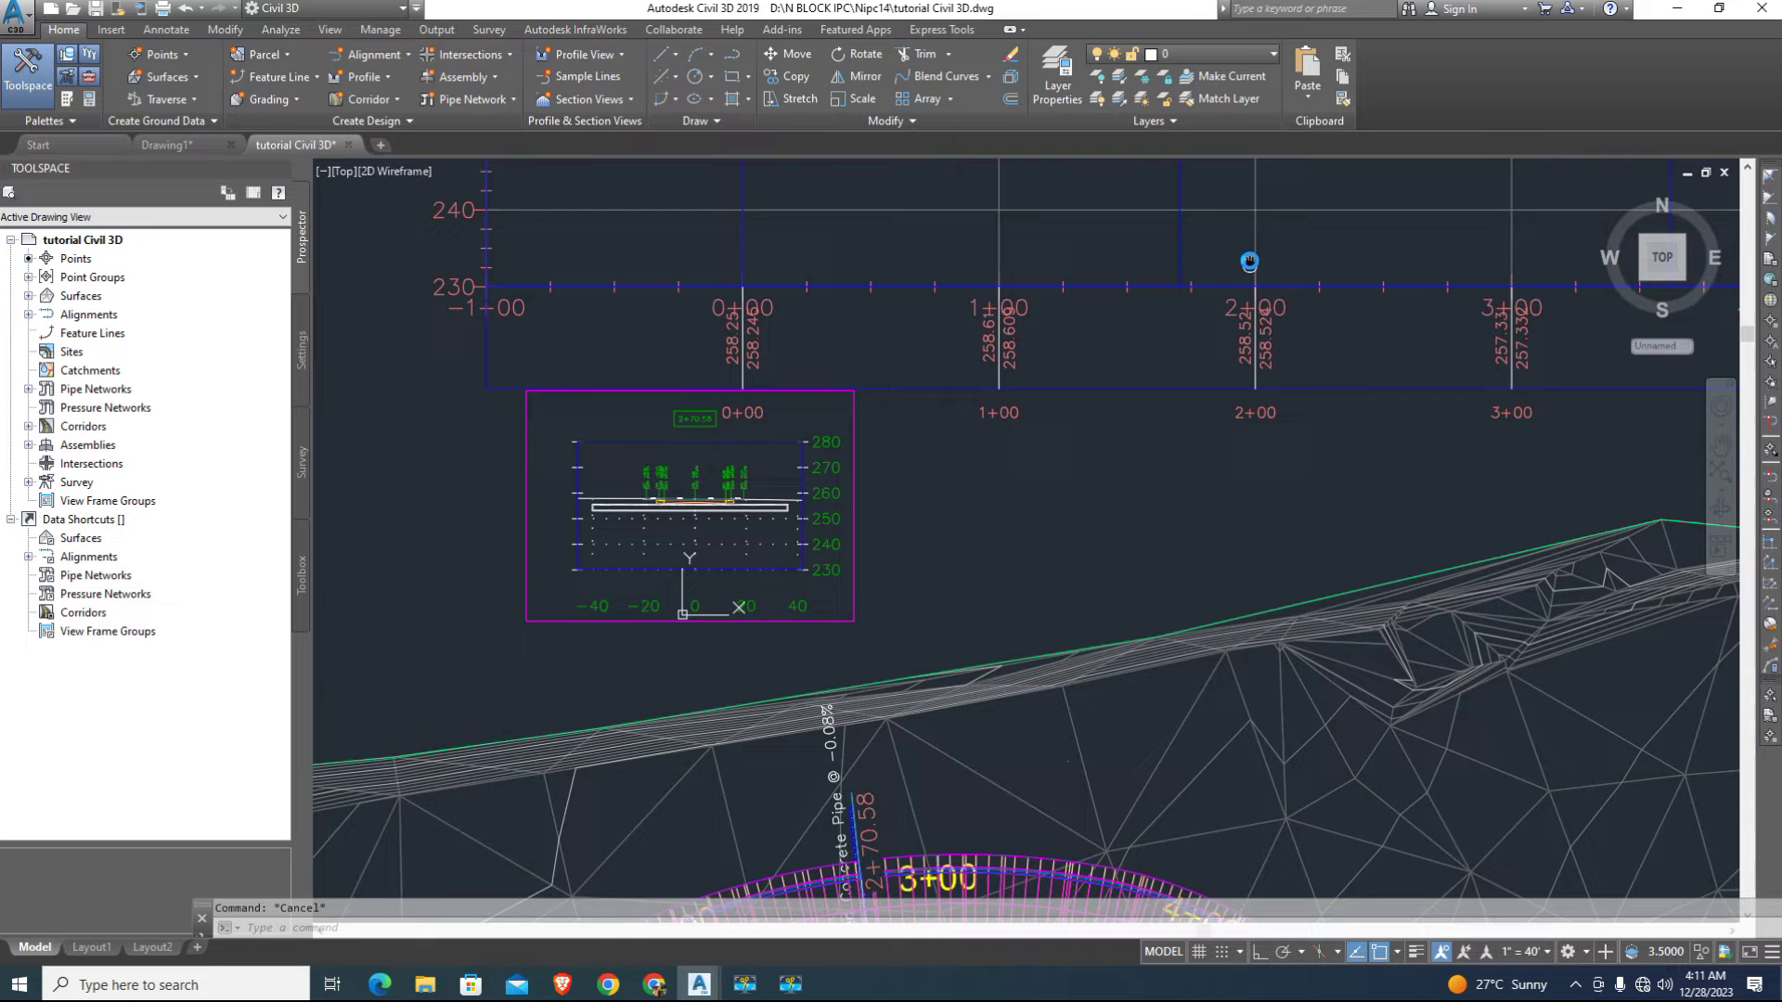
{"action": "scroll", "coordinate": [888, 435], "scroll_direction": "up", "scroll_amount": 4}
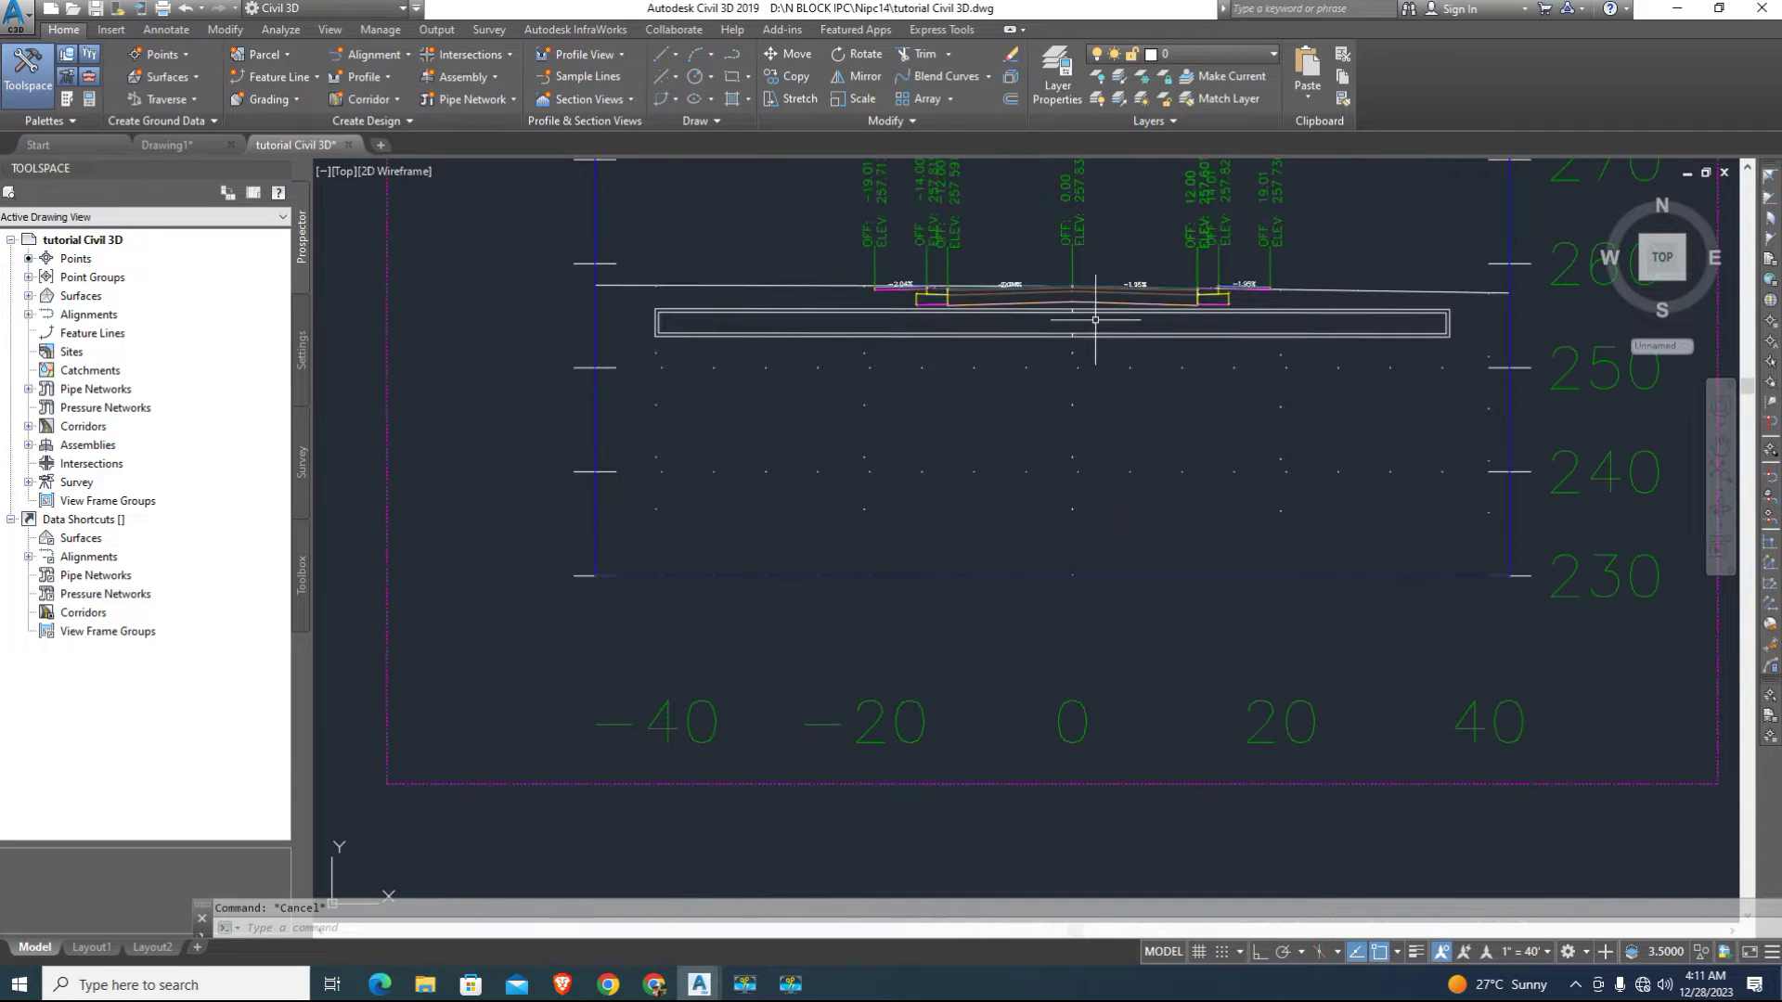
{"action": "scroll", "coordinate": [1095, 319], "scroll_direction": "up", "scroll_amount": 2}
{"action": "left_click", "coordinate": [1088, 297]}
{"action": "right_click", "coordinate": [1085, 297]}
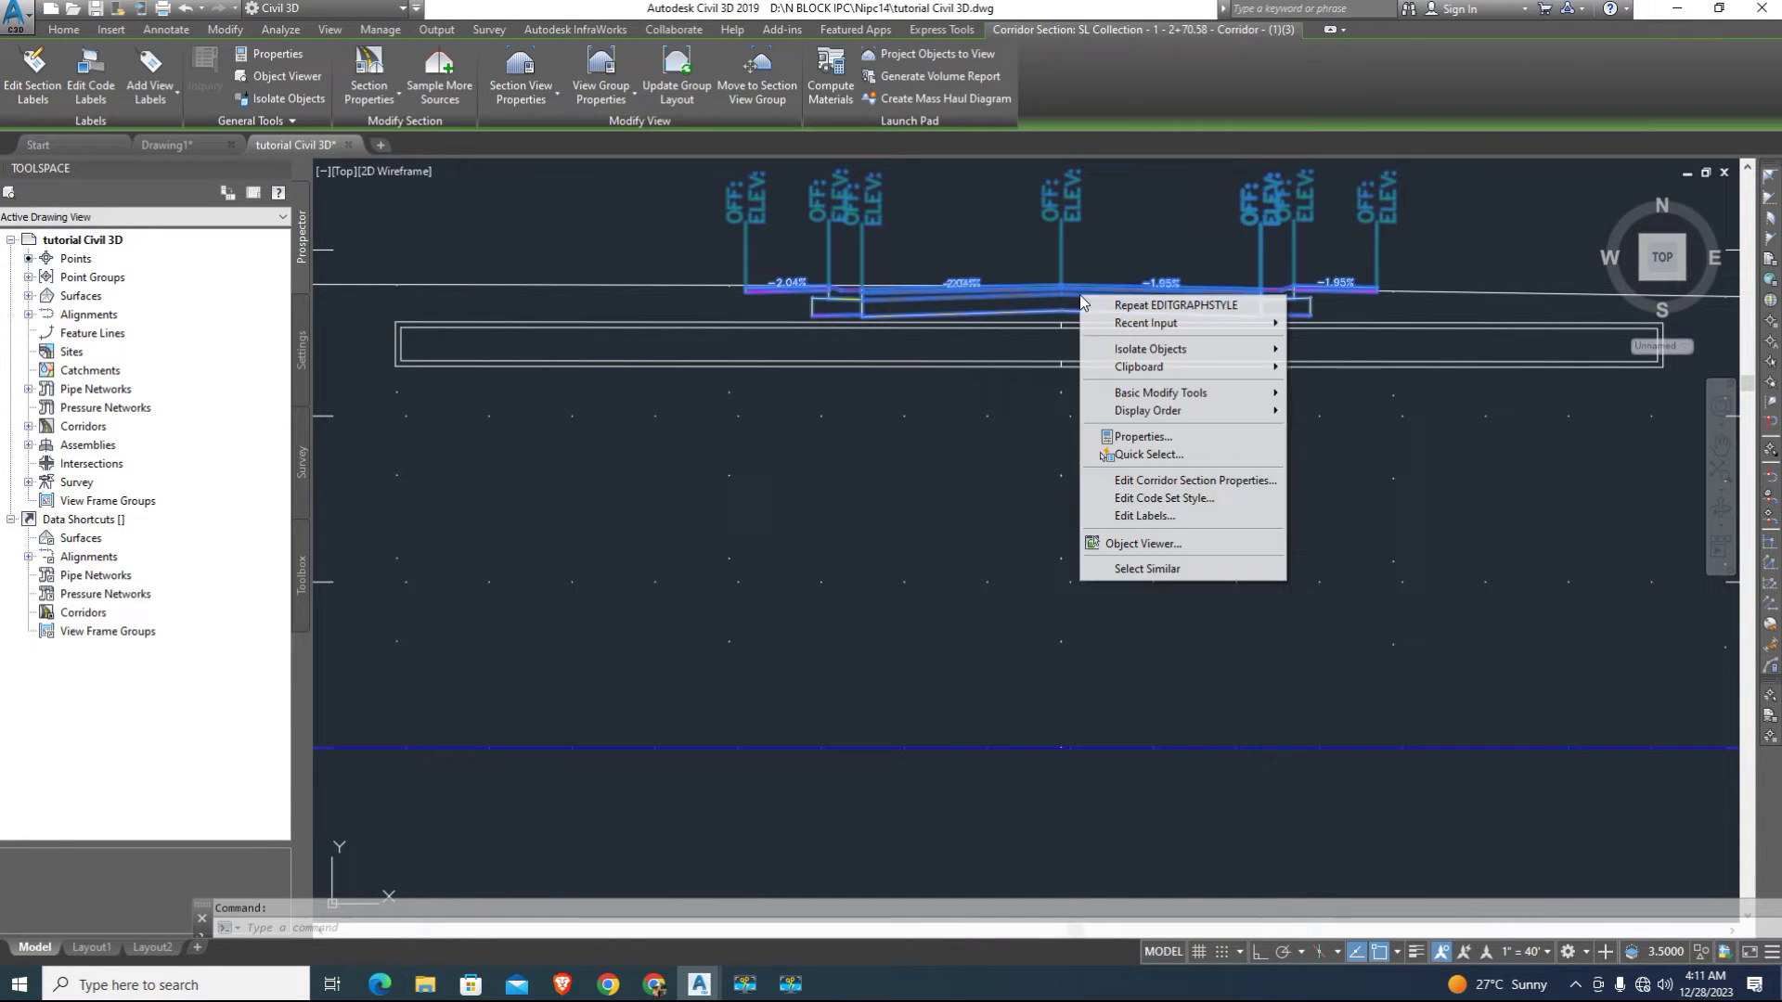
{"action": "left_click", "coordinate": [1142, 480]}
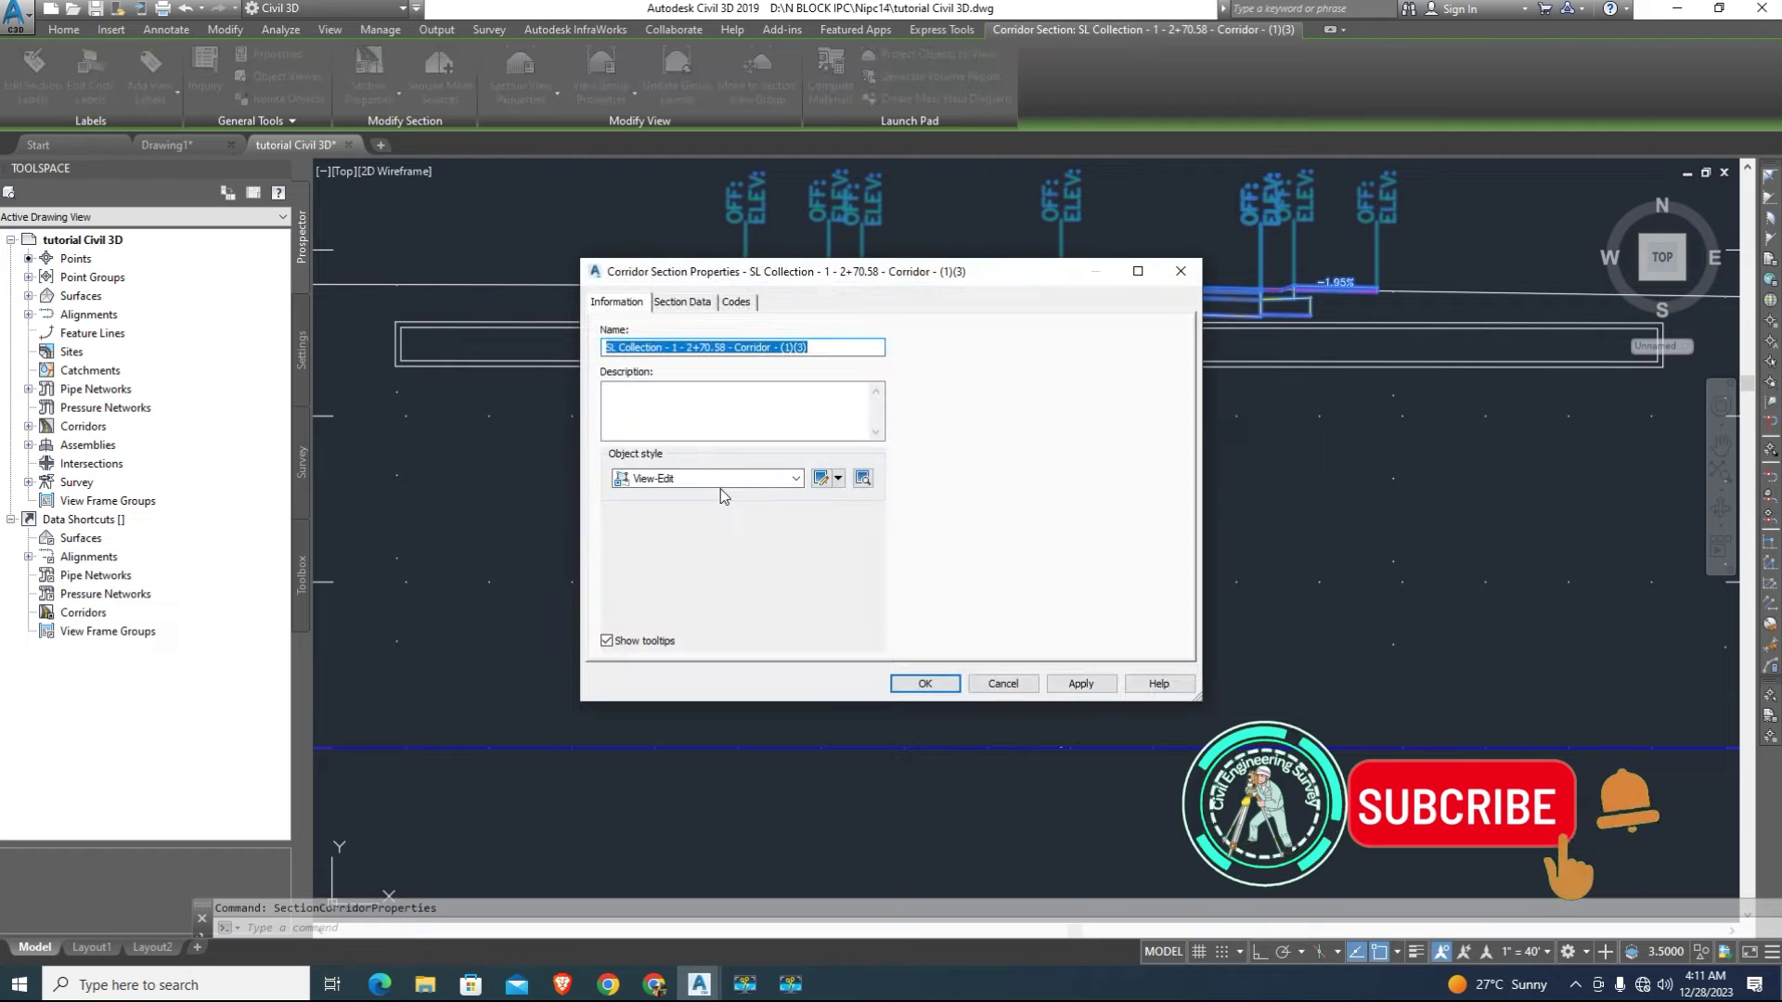
Apply the All Codes with Hatching style to the corridor section
{"action": "left_click", "coordinate": [720, 485]}
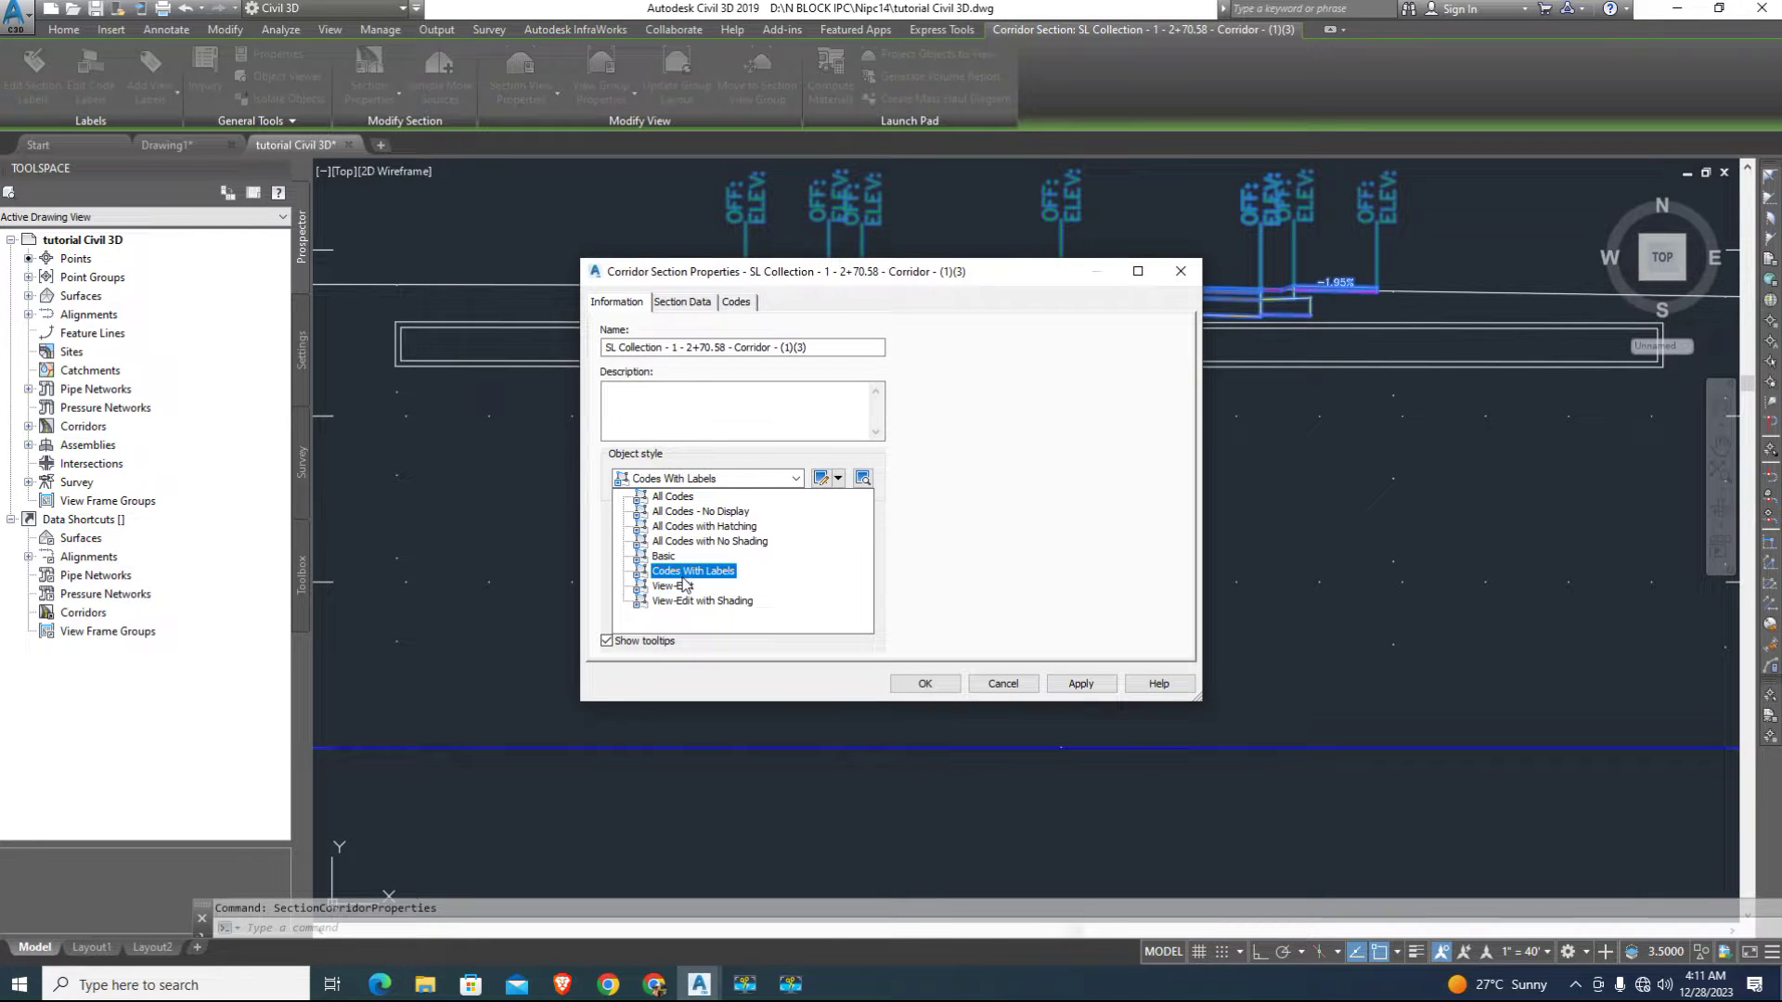
{"action": "left_click", "coordinate": [684, 527]}
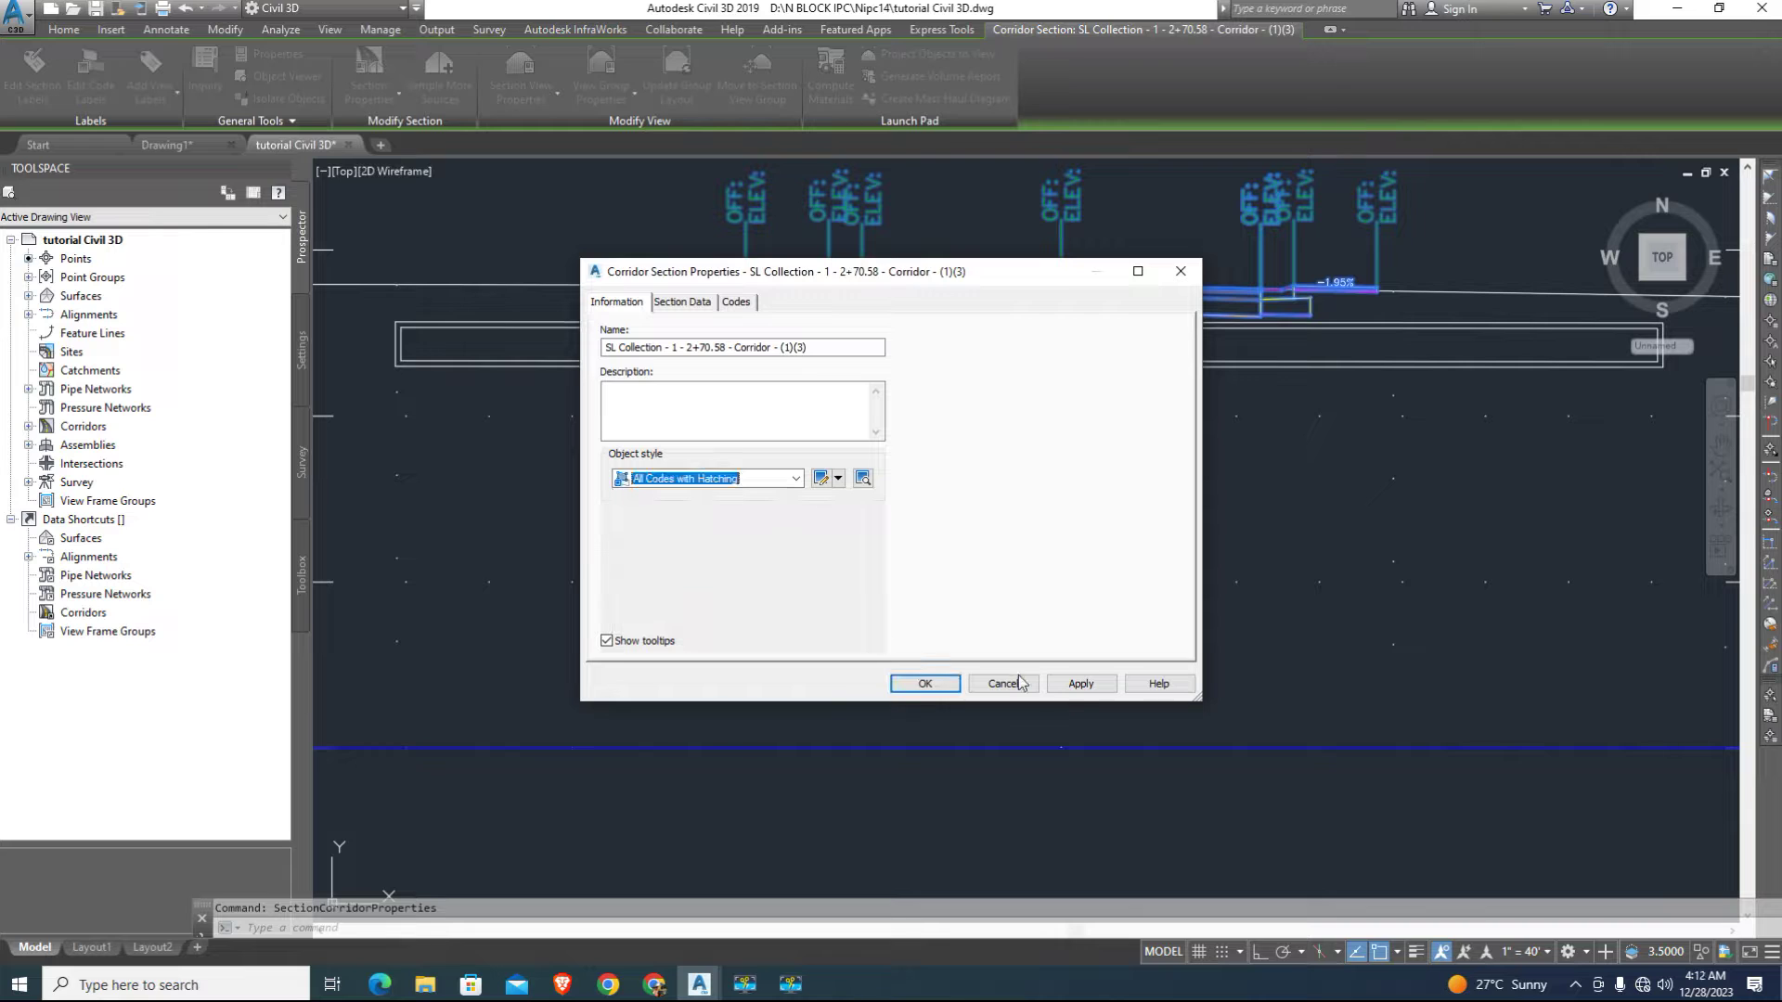
{"action": "left_click", "coordinate": [1077, 685]}
Apply the View-Edit with Shading style to the corridor section and close its properties
{"action": "left_click", "coordinate": [752, 478]}
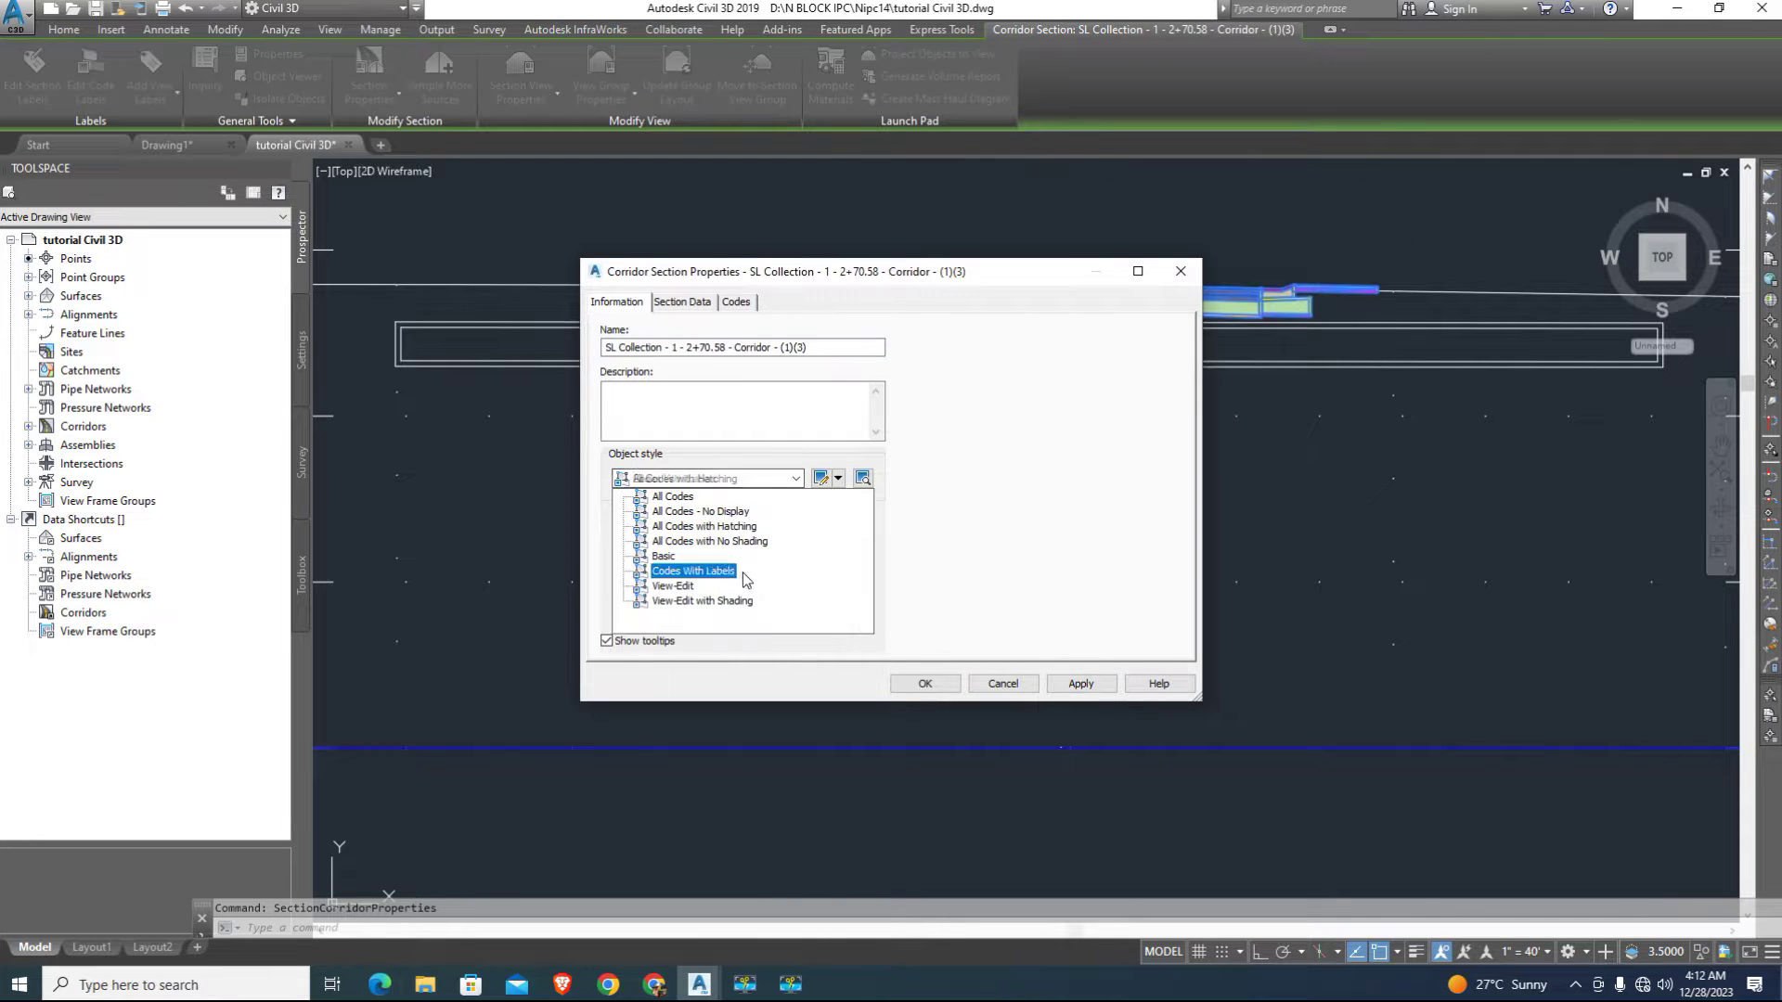
{"action": "left_click", "coordinate": [681, 604]}
{"action": "left_click", "coordinate": [1075, 685]}
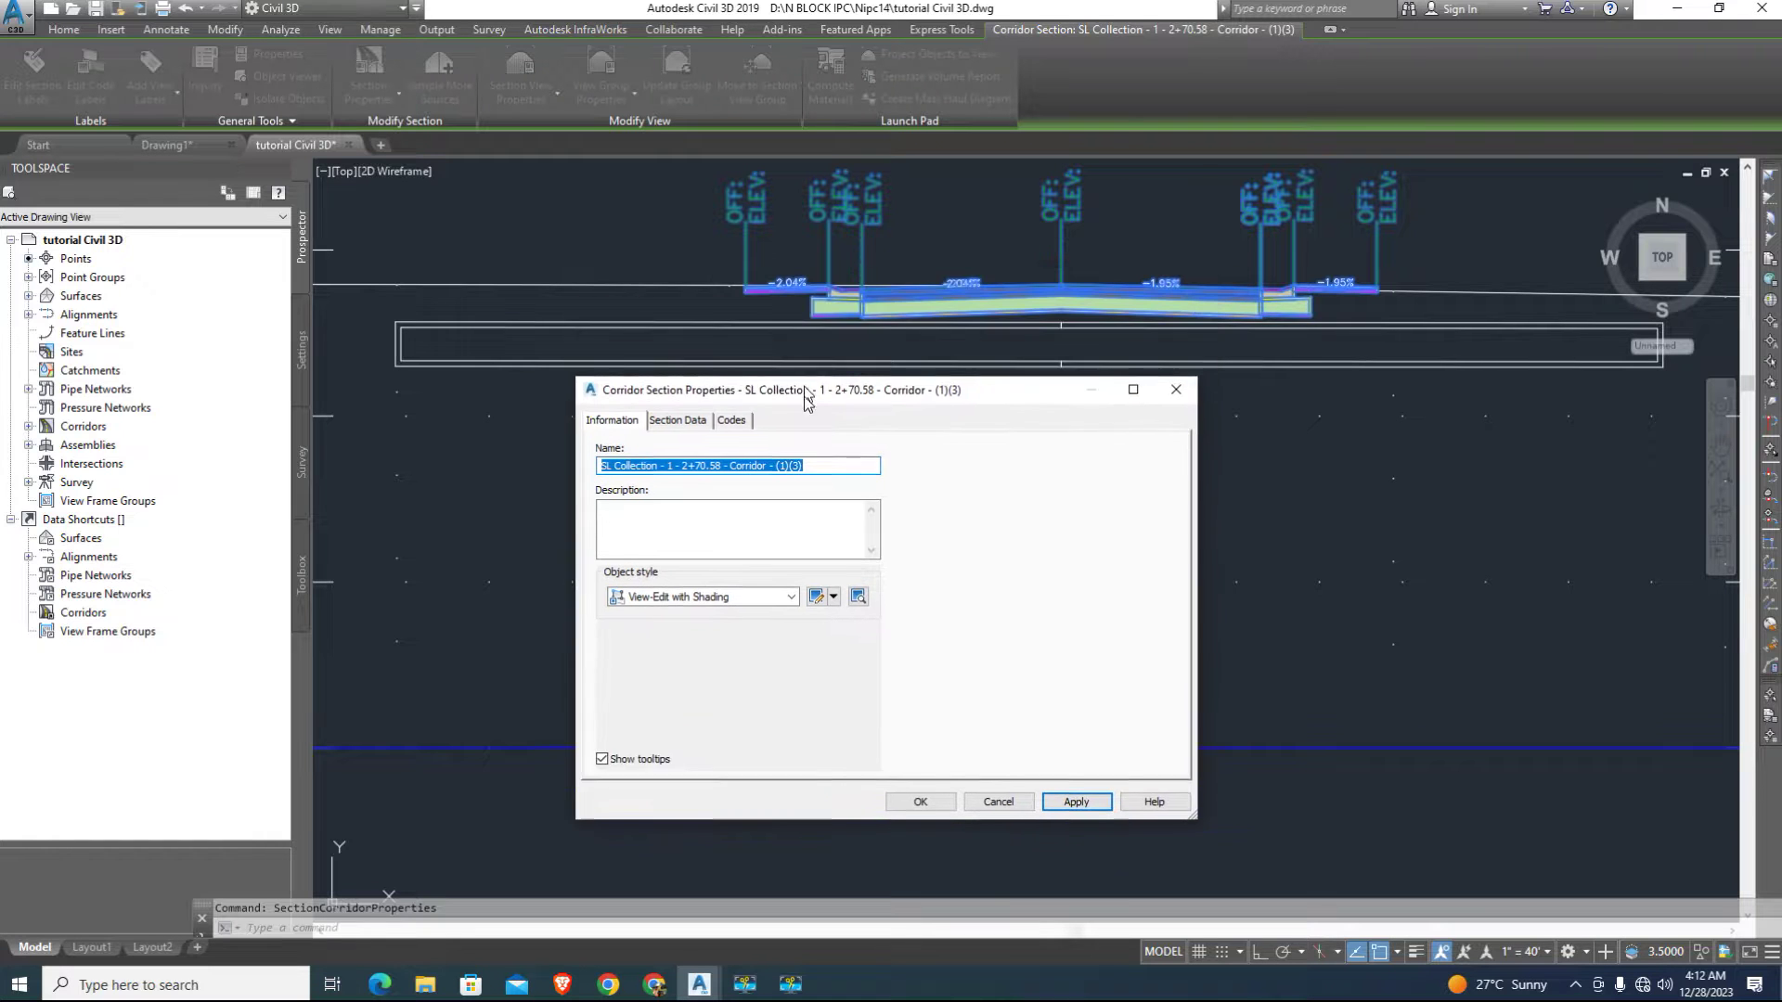
{"action": "key", "text": "Escape"}
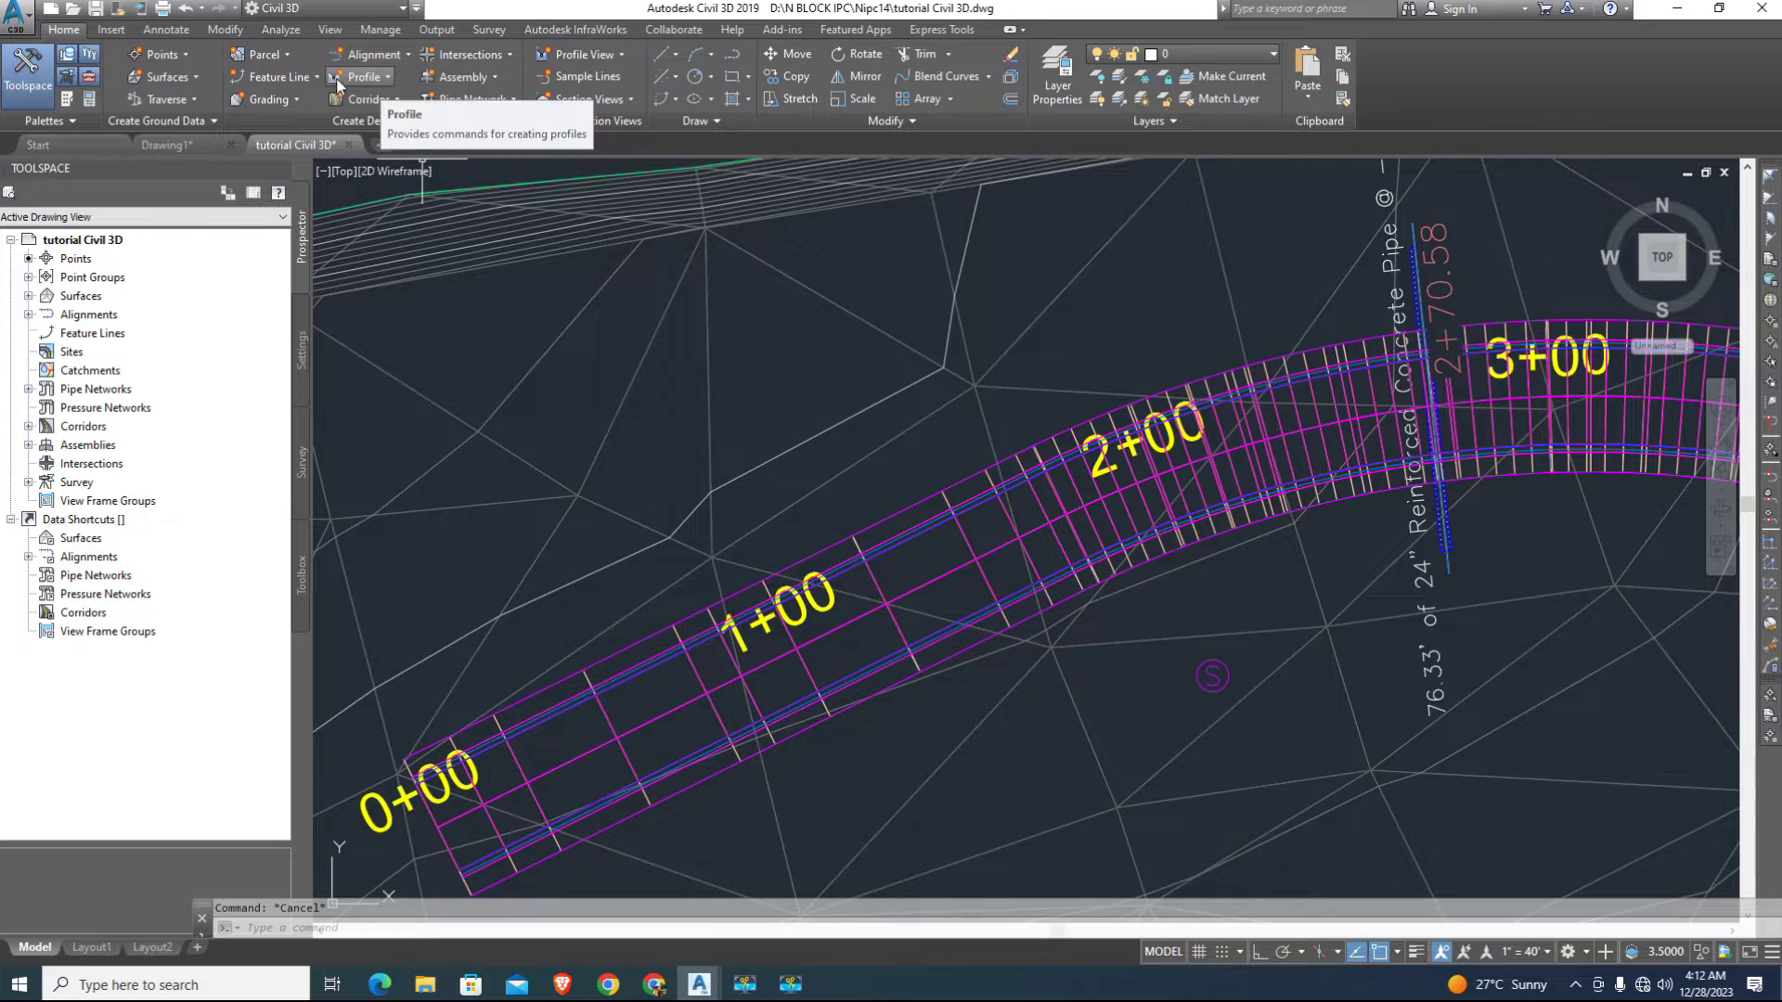
Start a new pipe network with the Pipe Network Creation Tools and name it Network 2
{"action": "left_click", "coordinate": [488, 103]}
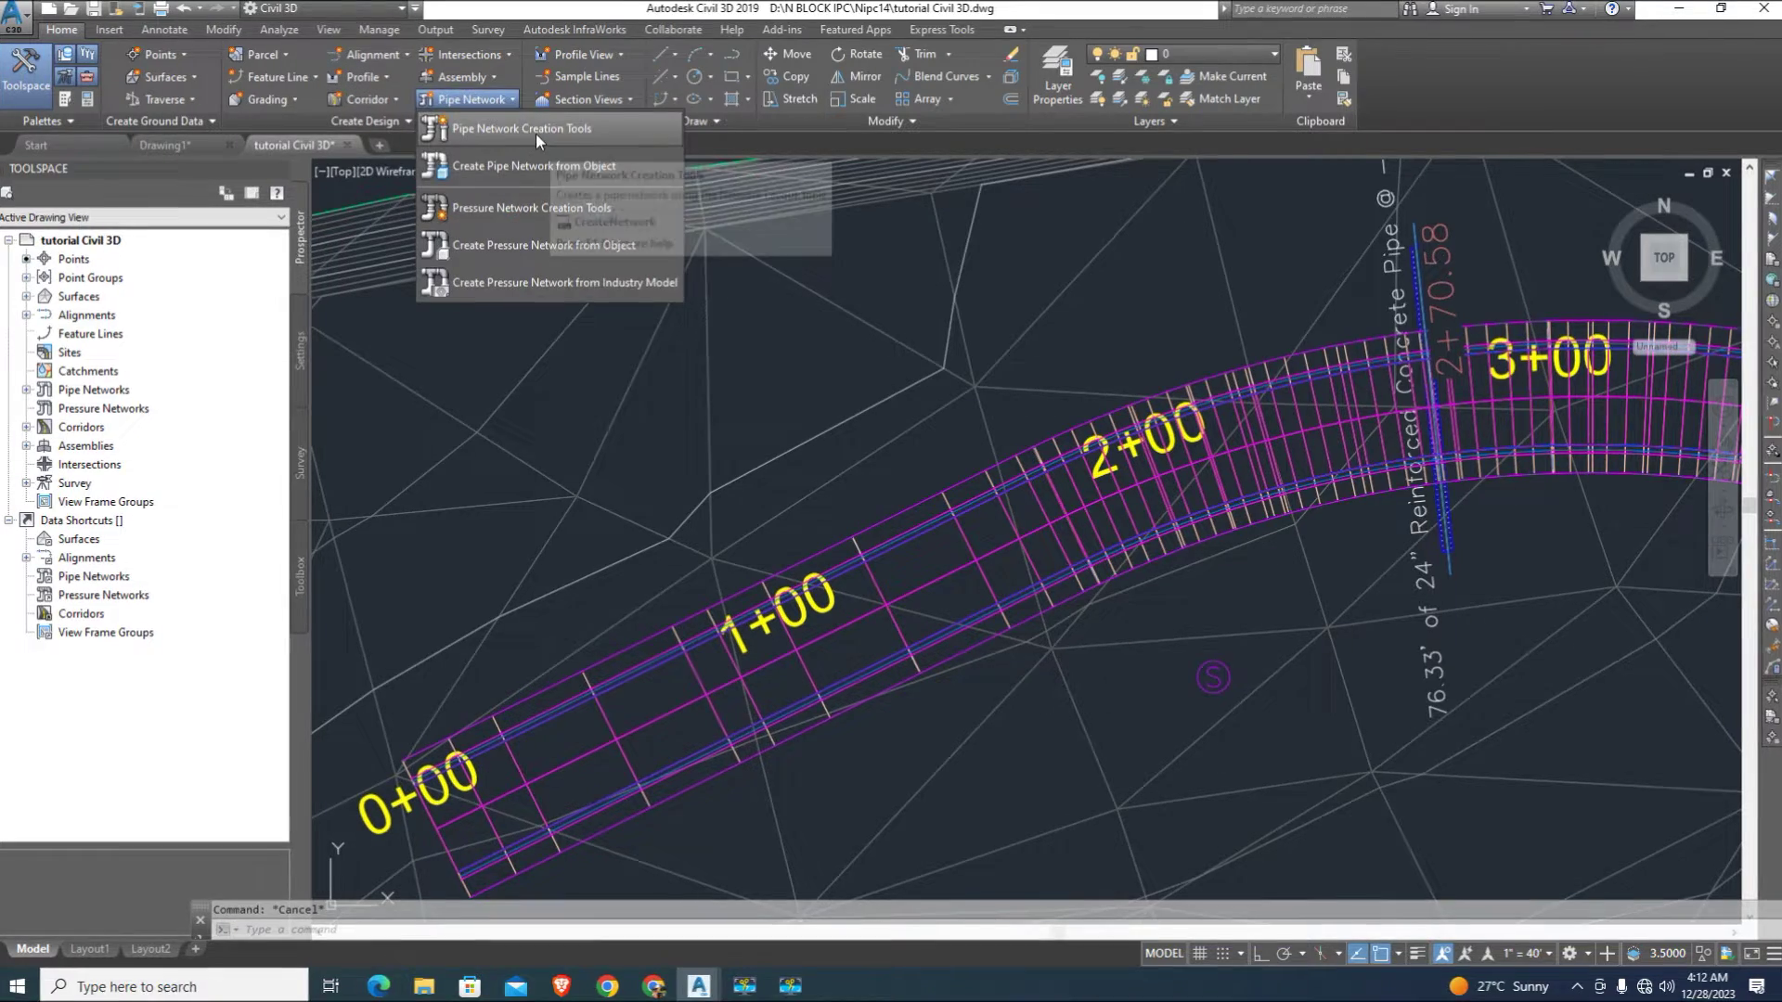
{"action": "left_click", "coordinate": [532, 143]}
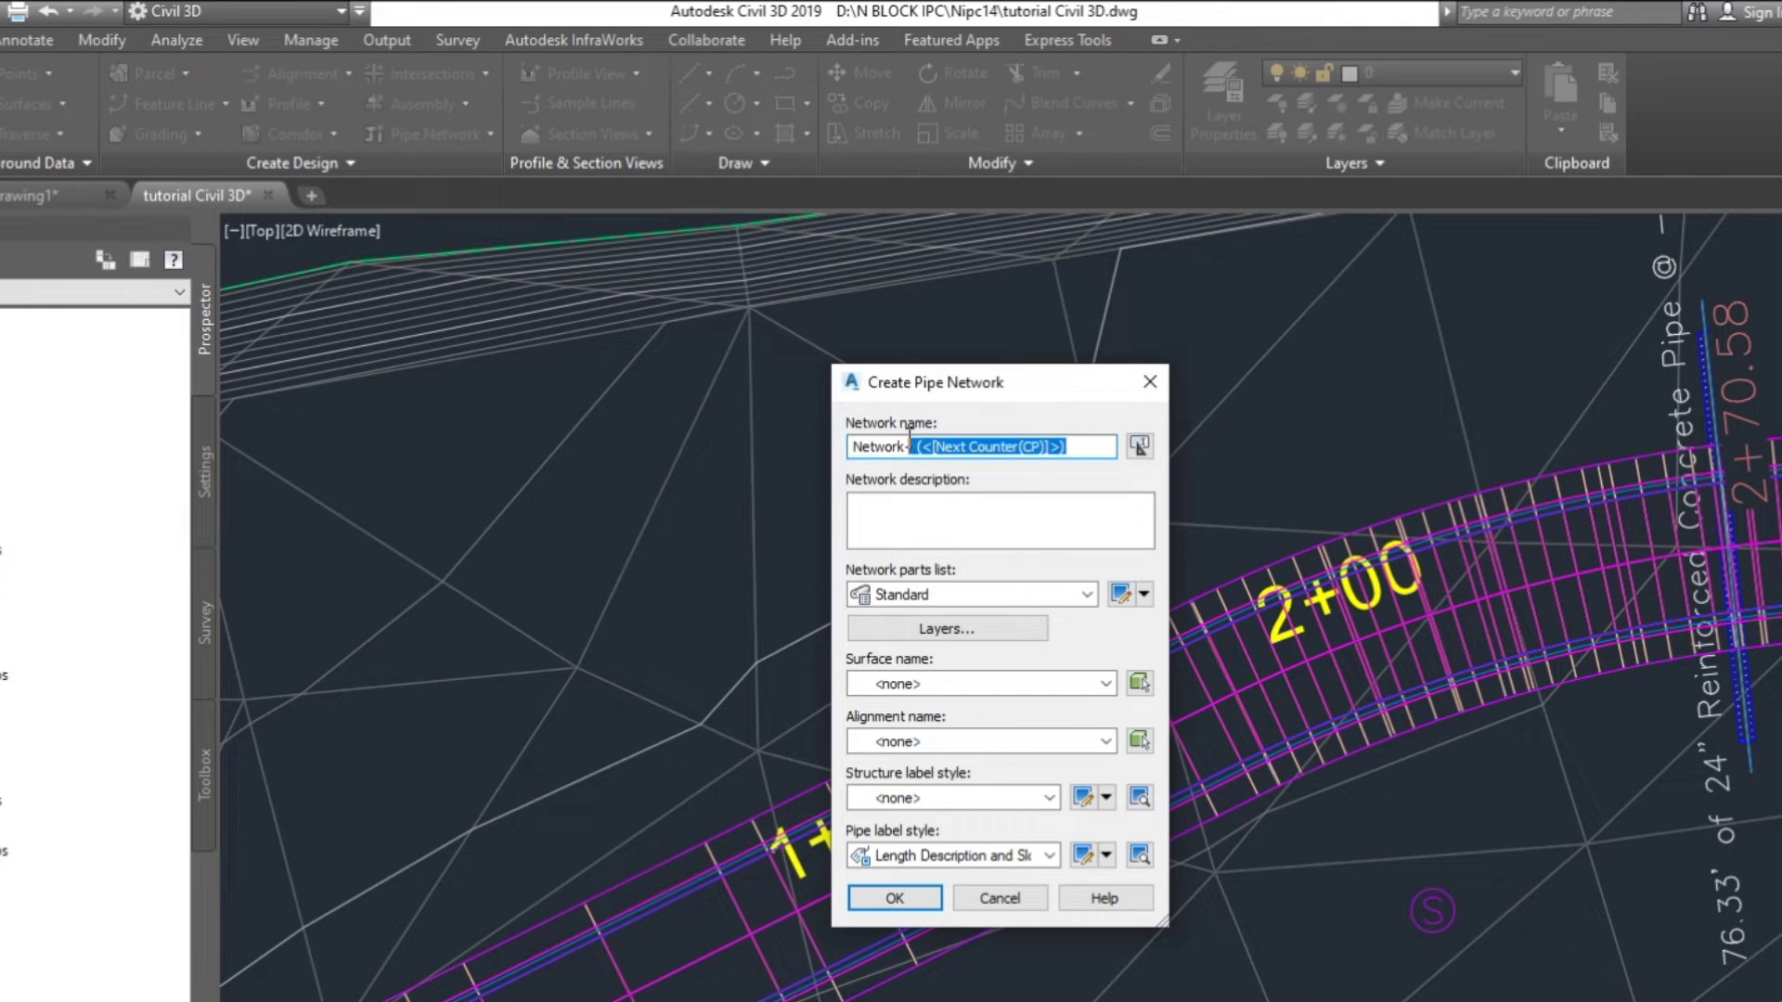
{"action": "key", "text": "BackSpace"}
{"action": "type", "text": "2"}
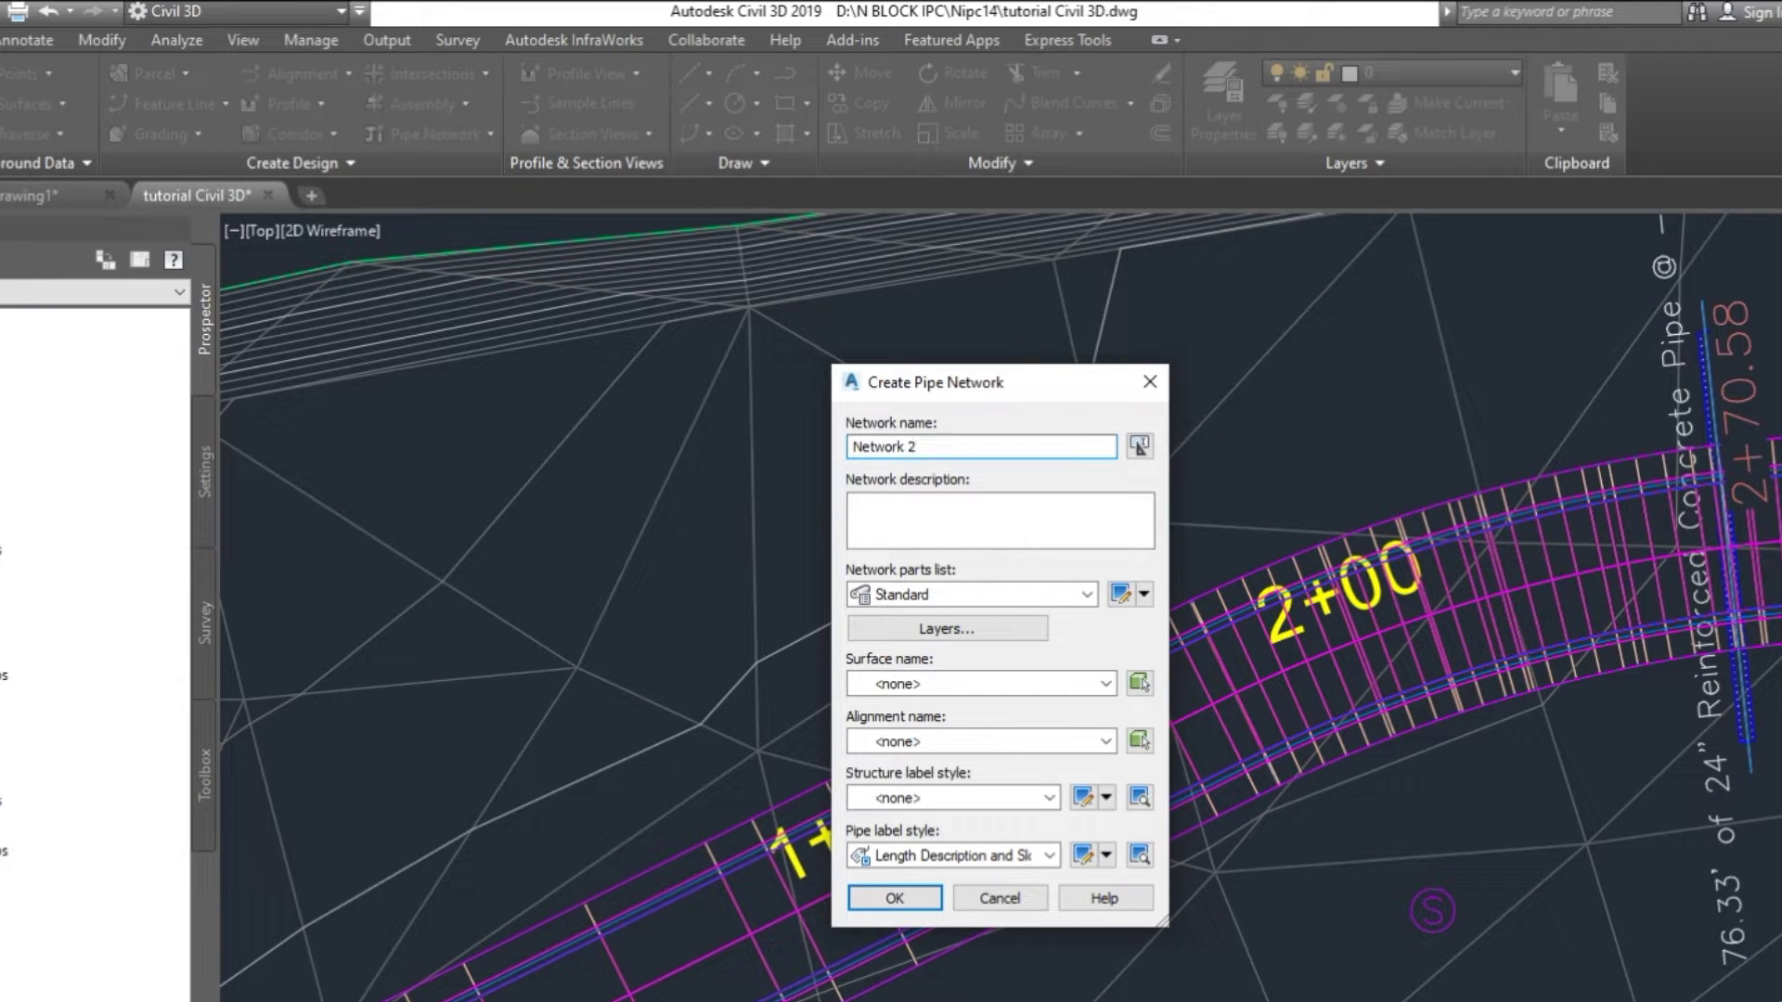
Review the pipe families in the Standard network parts list and keep that list for the network
{"action": "left_click", "coordinate": [1012, 598]}
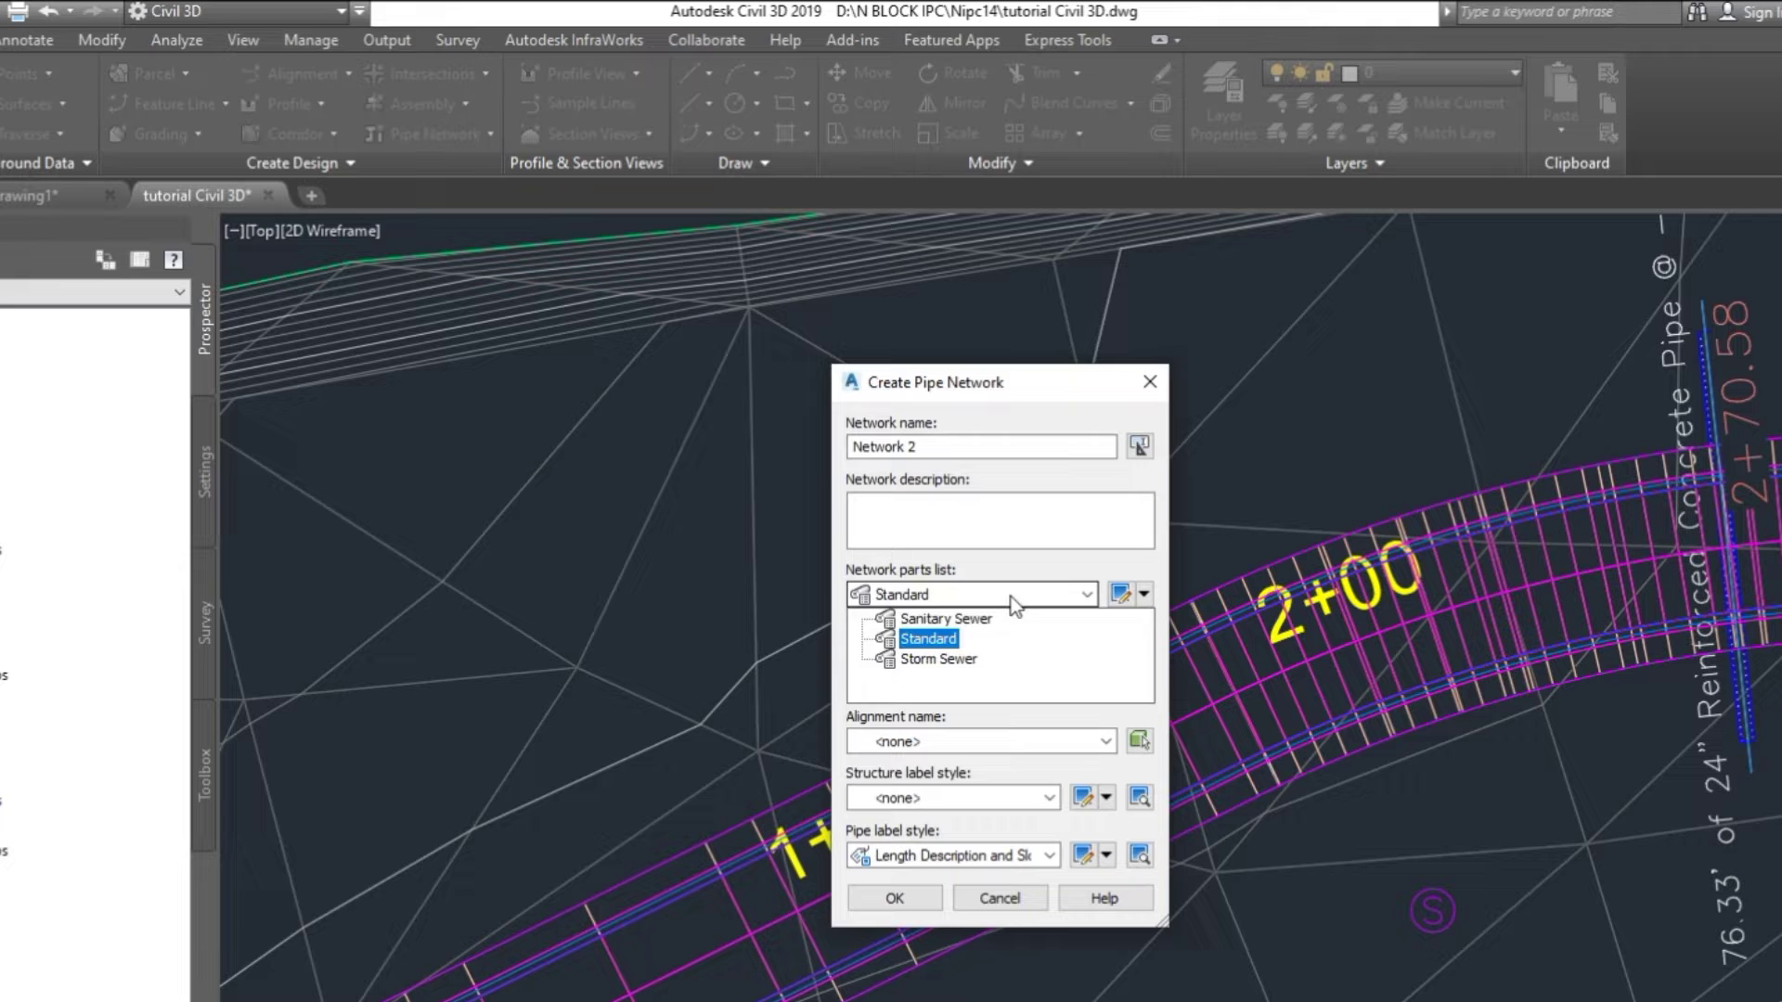
{"action": "left_click", "coordinate": [1011, 598]}
{"action": "left_click", "coordinate": [1121, 594]}
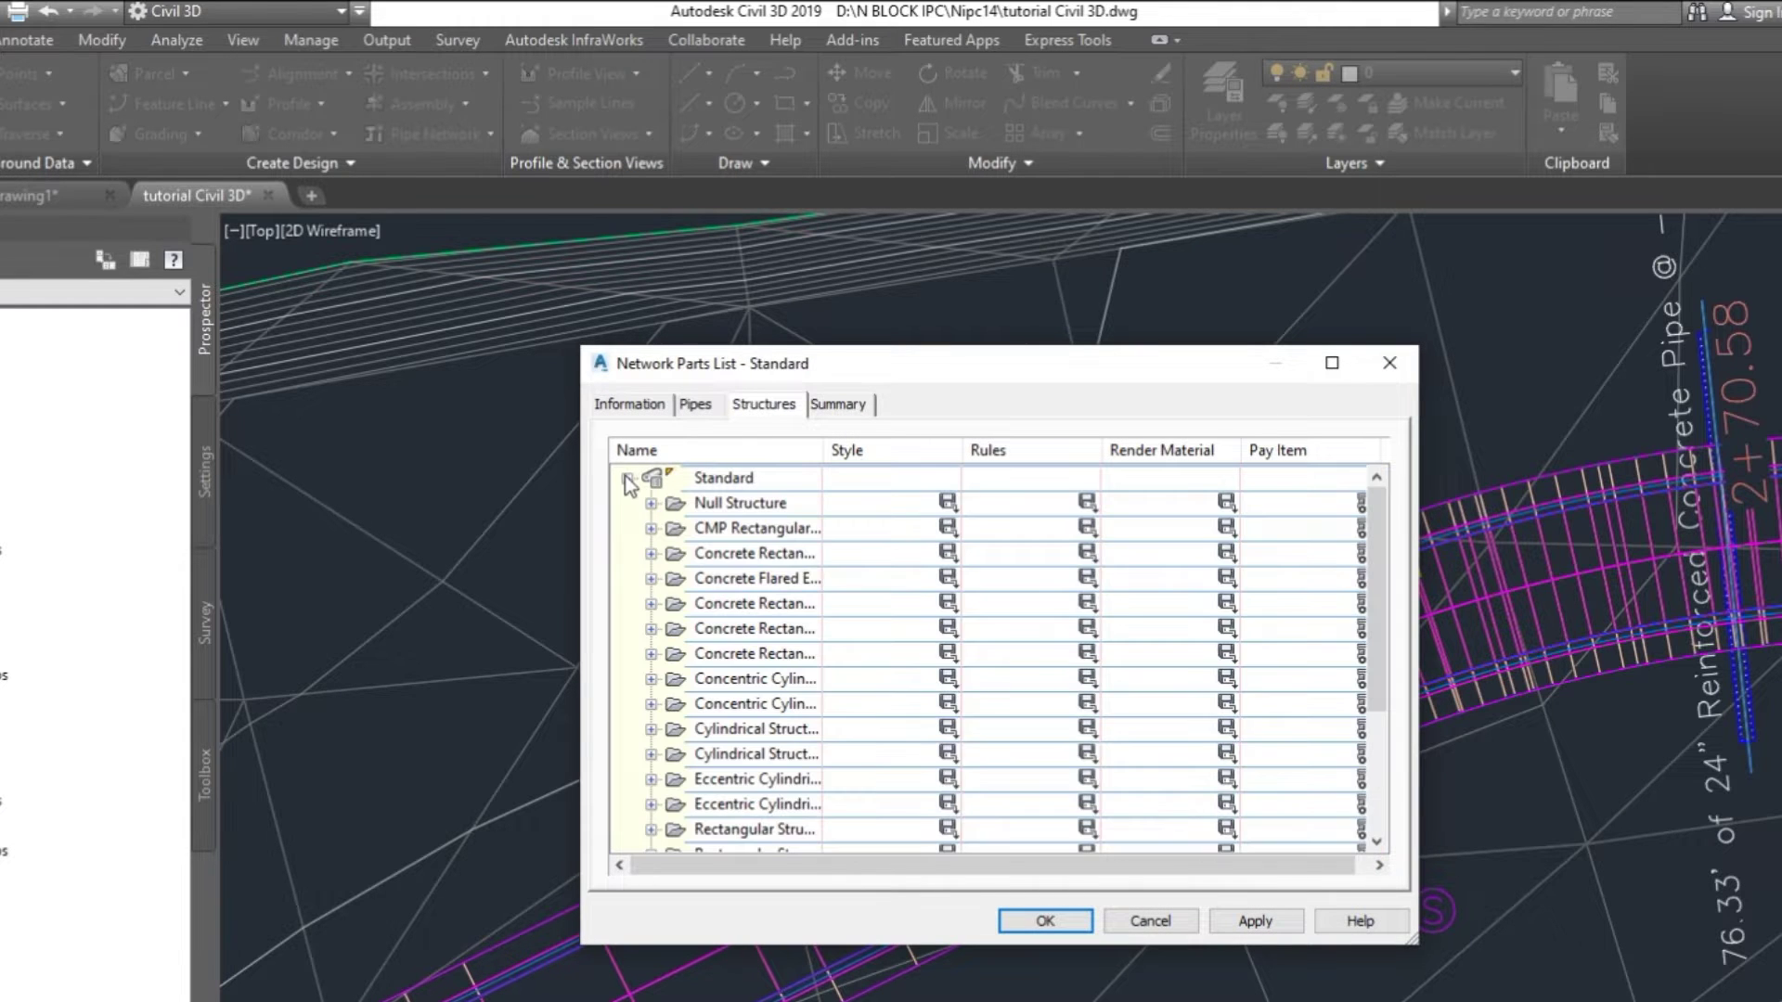
{"action": "left_click", "coordinate": [697, 405]}
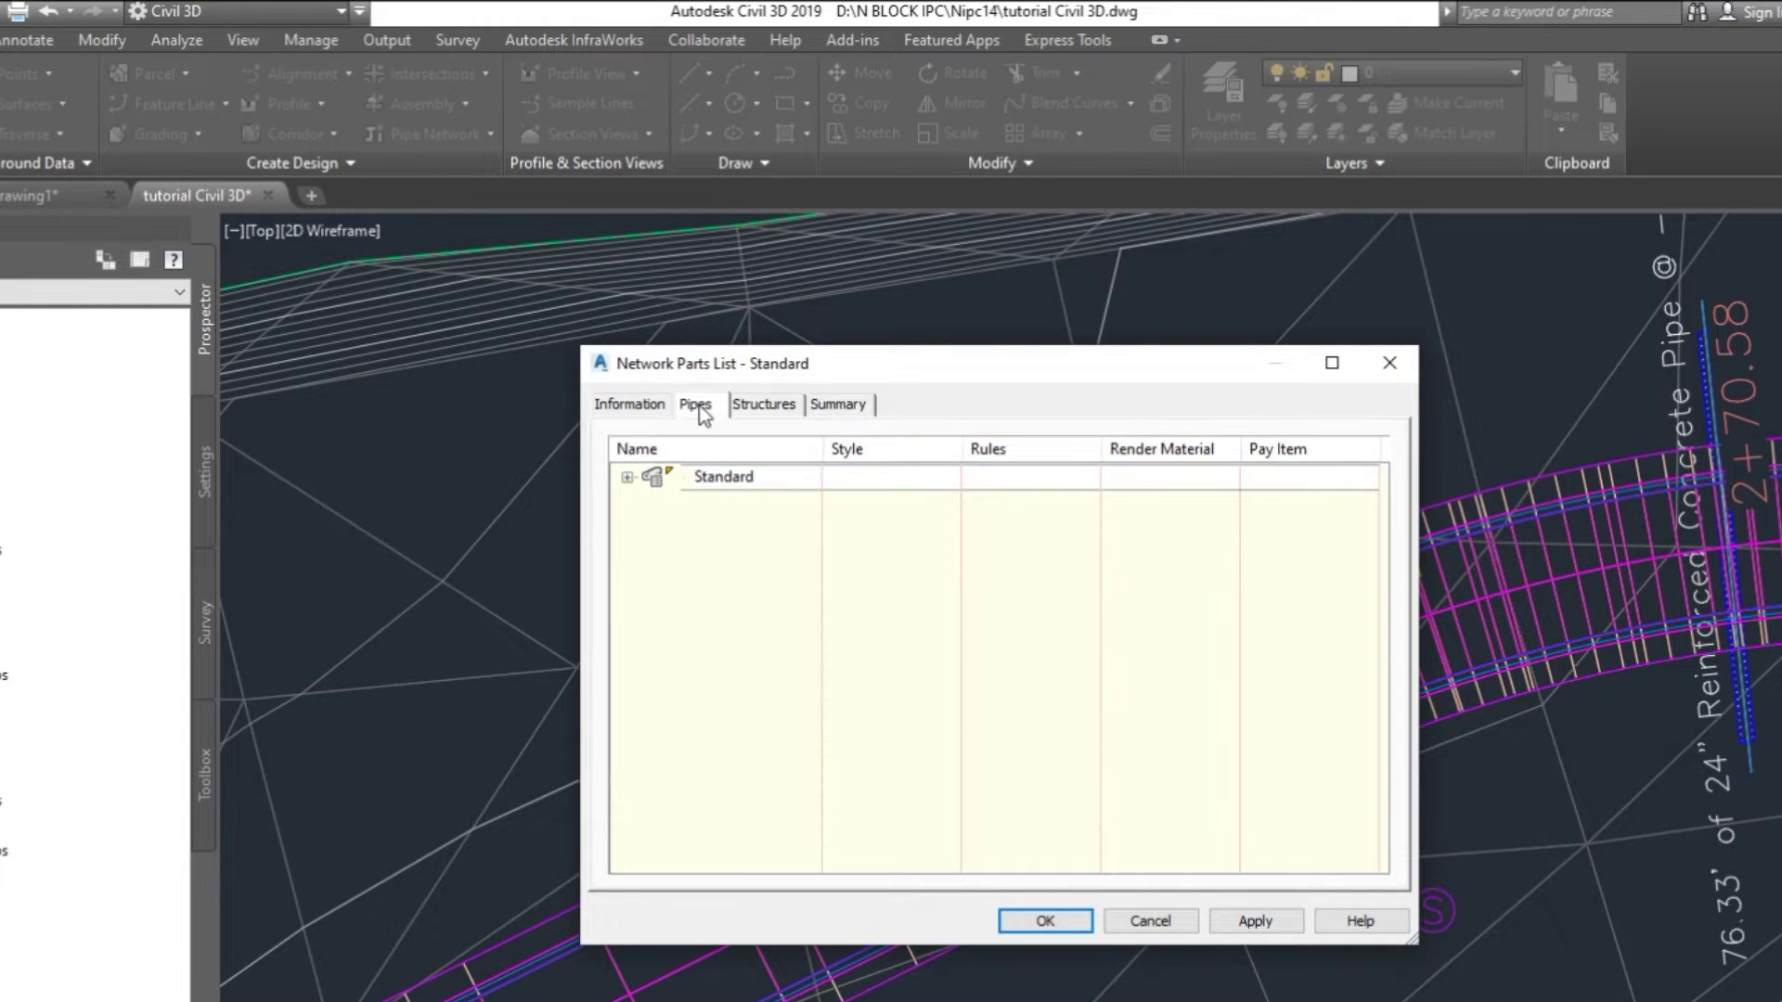
{"action": "left_click", "coordinate": [627, 477]}
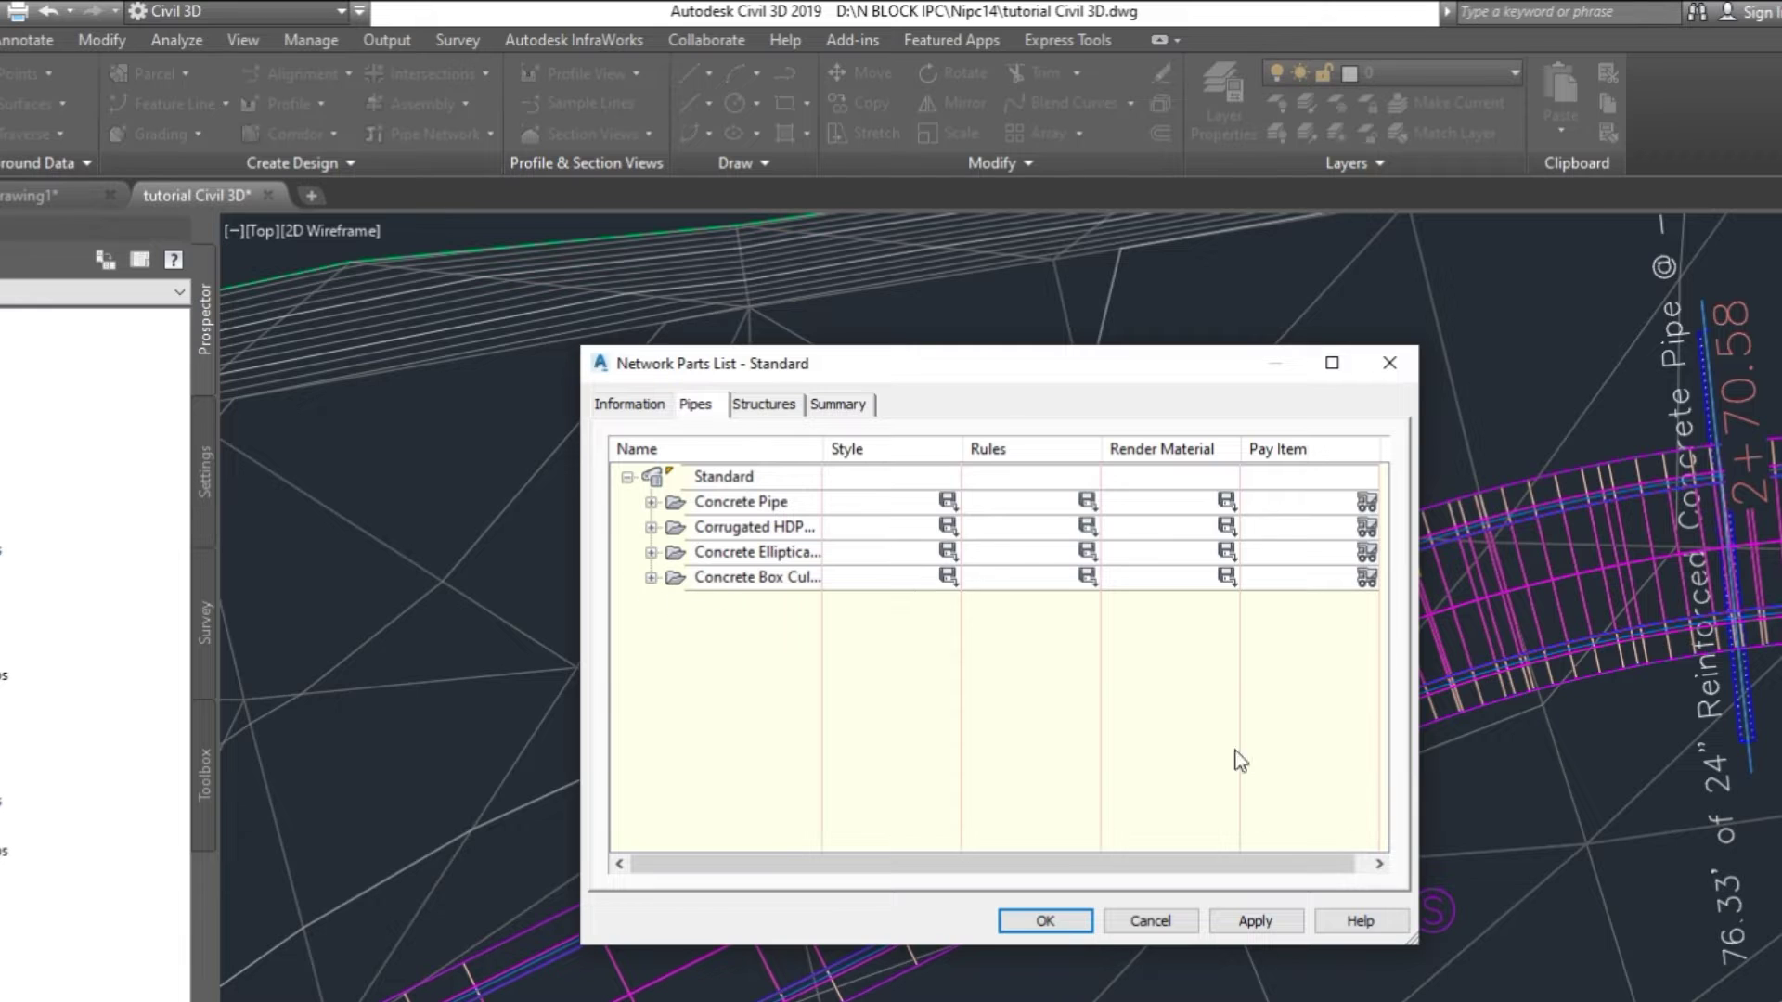
{"action": "left_click", "coordinate": [1049, 921]}
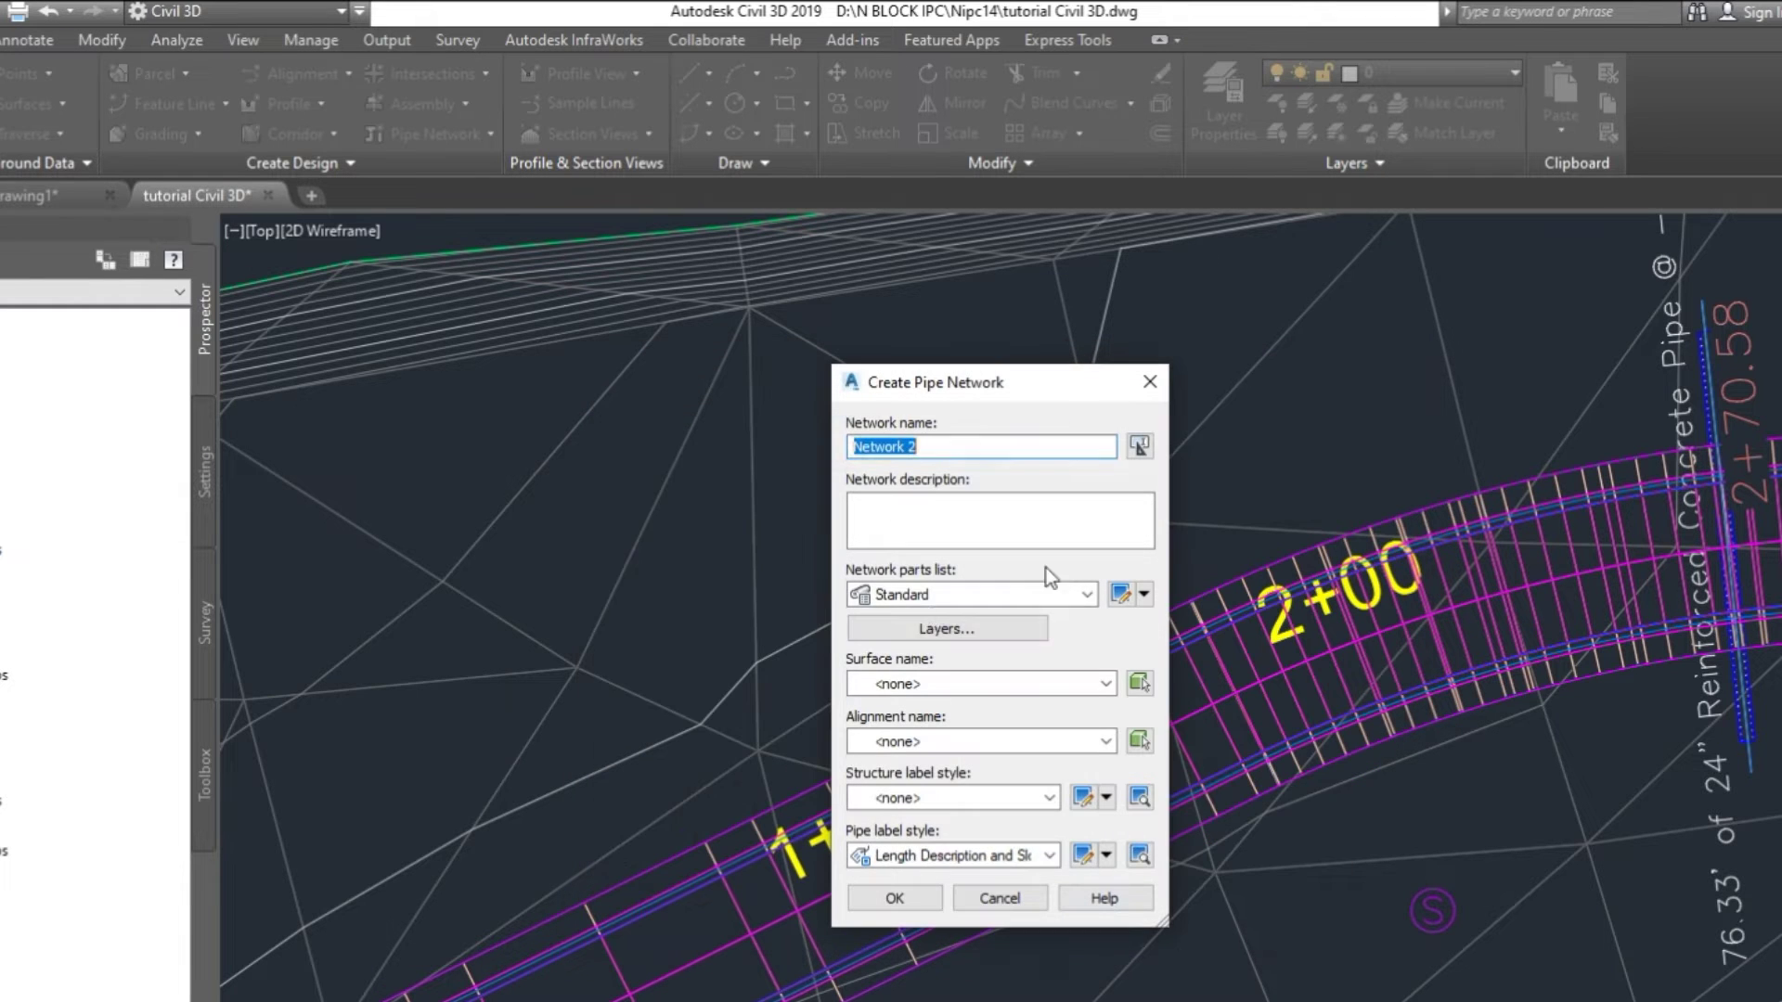
Set the network's surface to Ipc14 Surface and its alignment to Alignment 1
{"action": "left_click", "coordinate": [962, 687]}
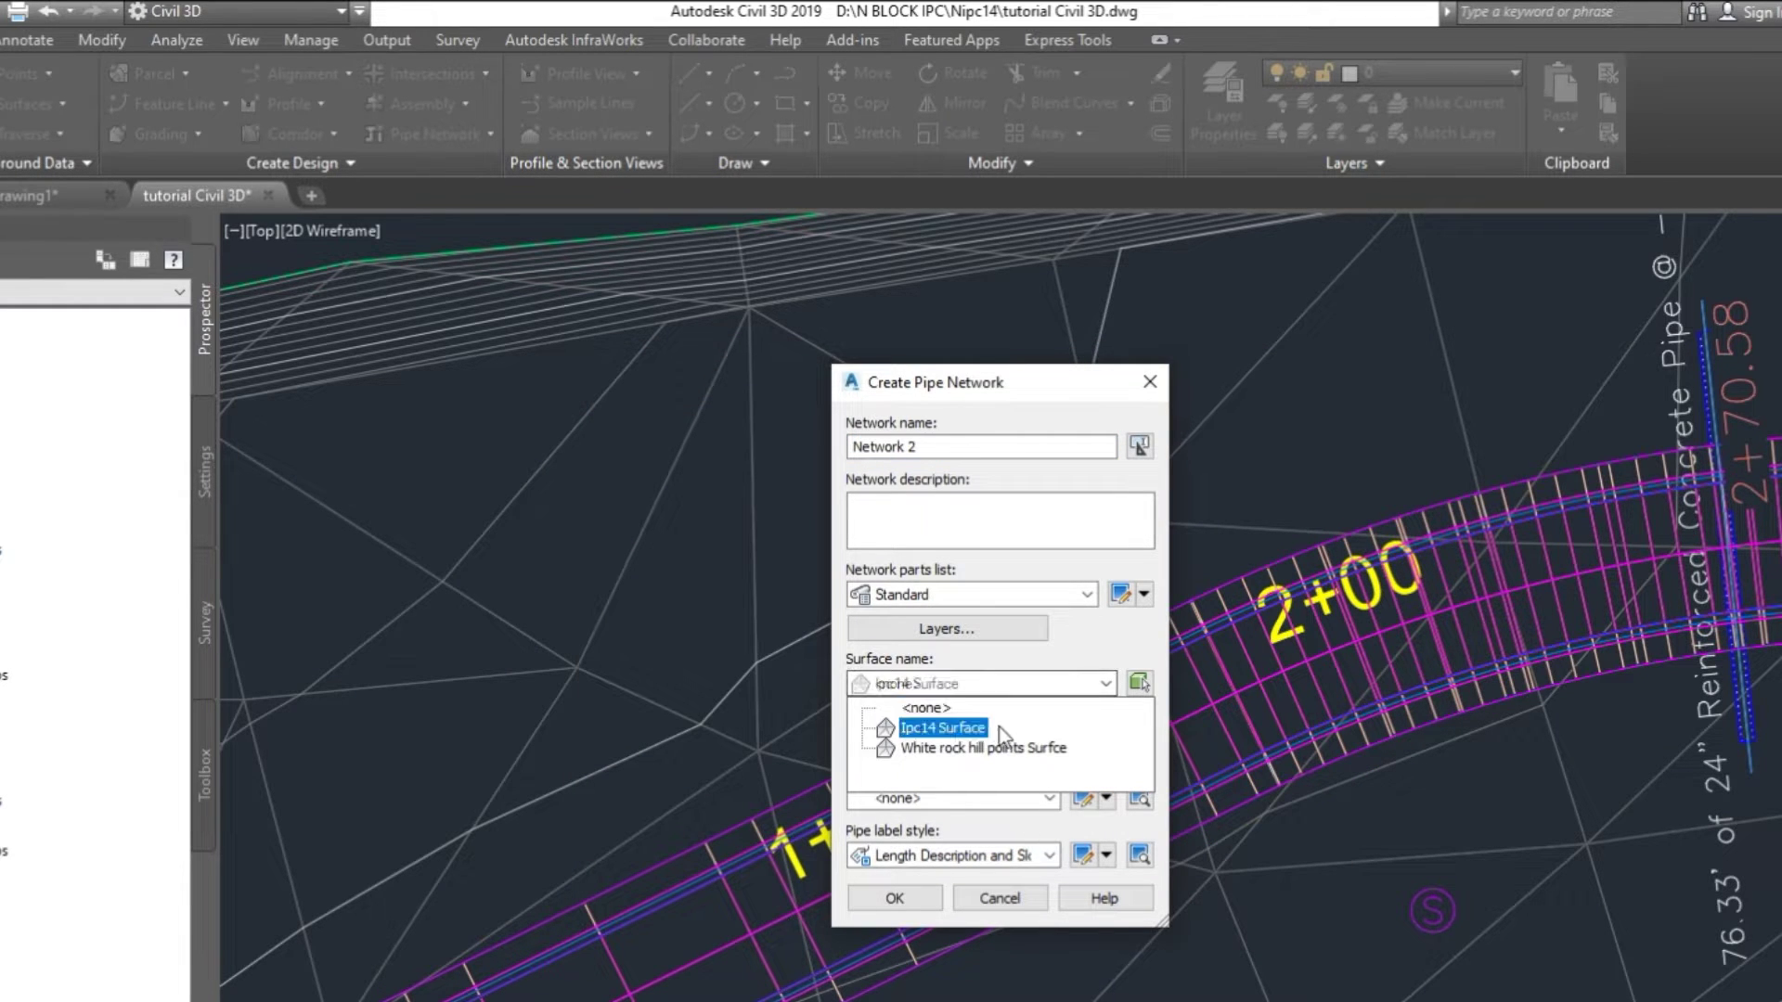
{"action": "left_click", "coordinate": [961, 731]}
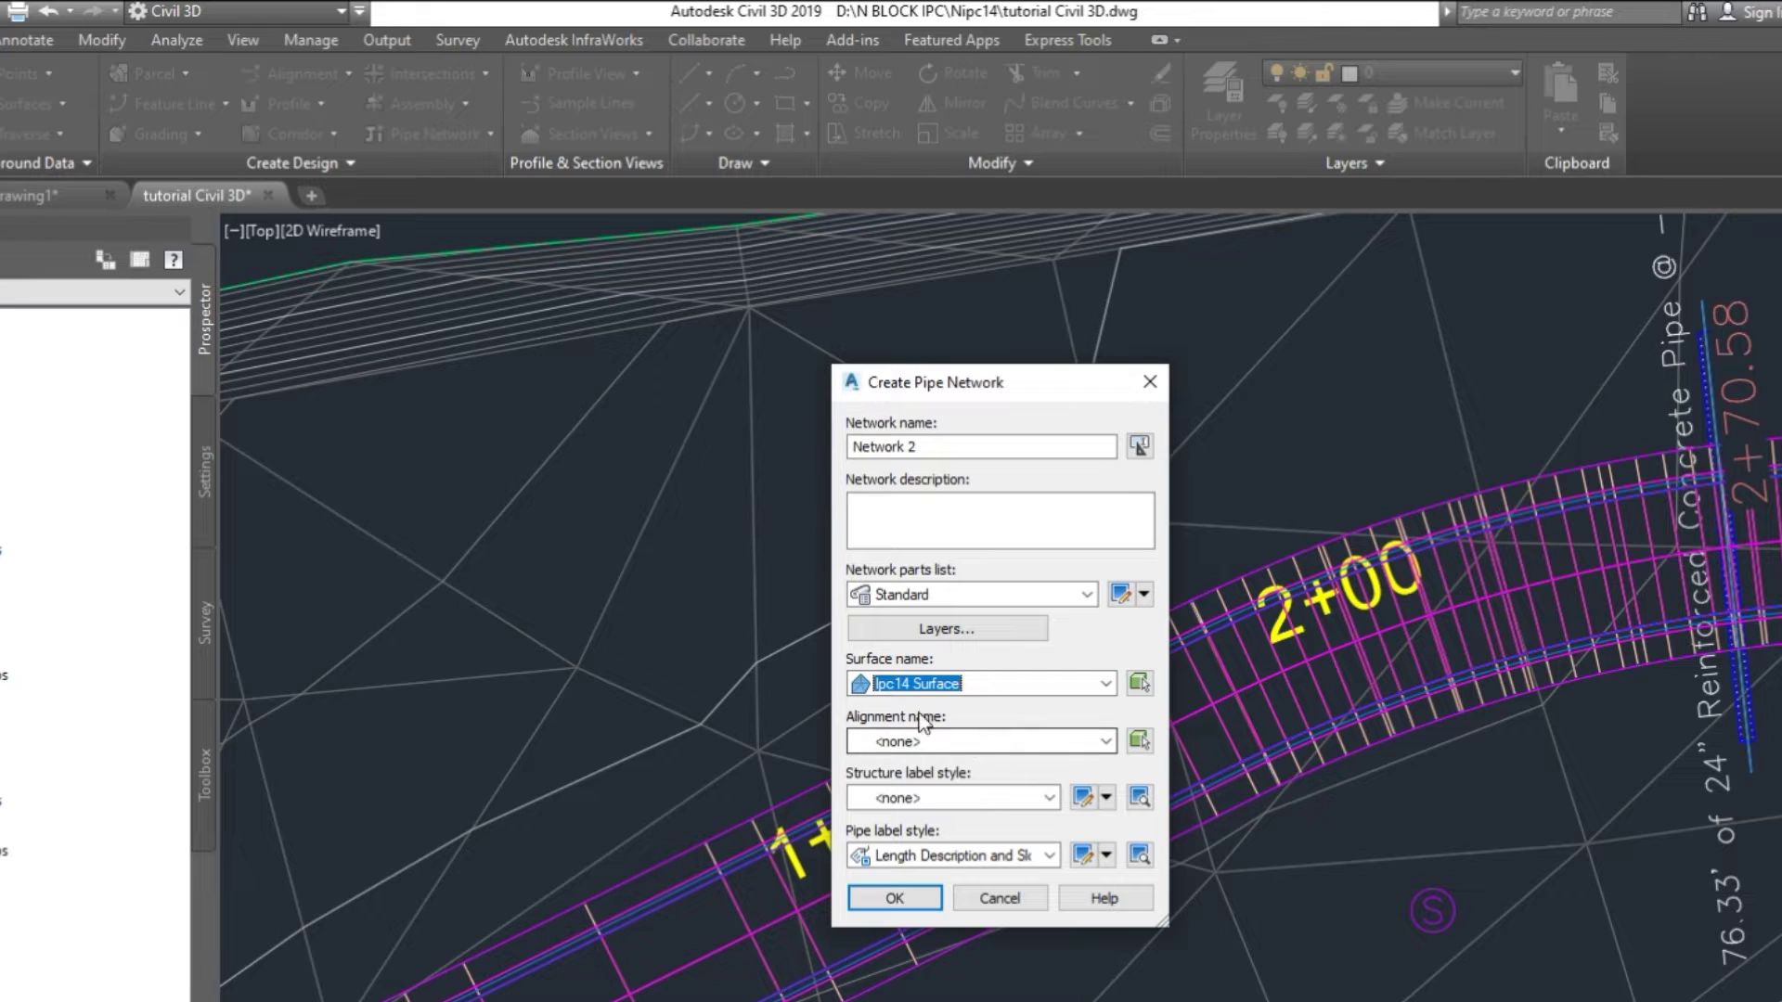
{"action": "left_click", "coordinate": [1022, 743]}
{"action": "left_click", "coordinate": [958, 791]}
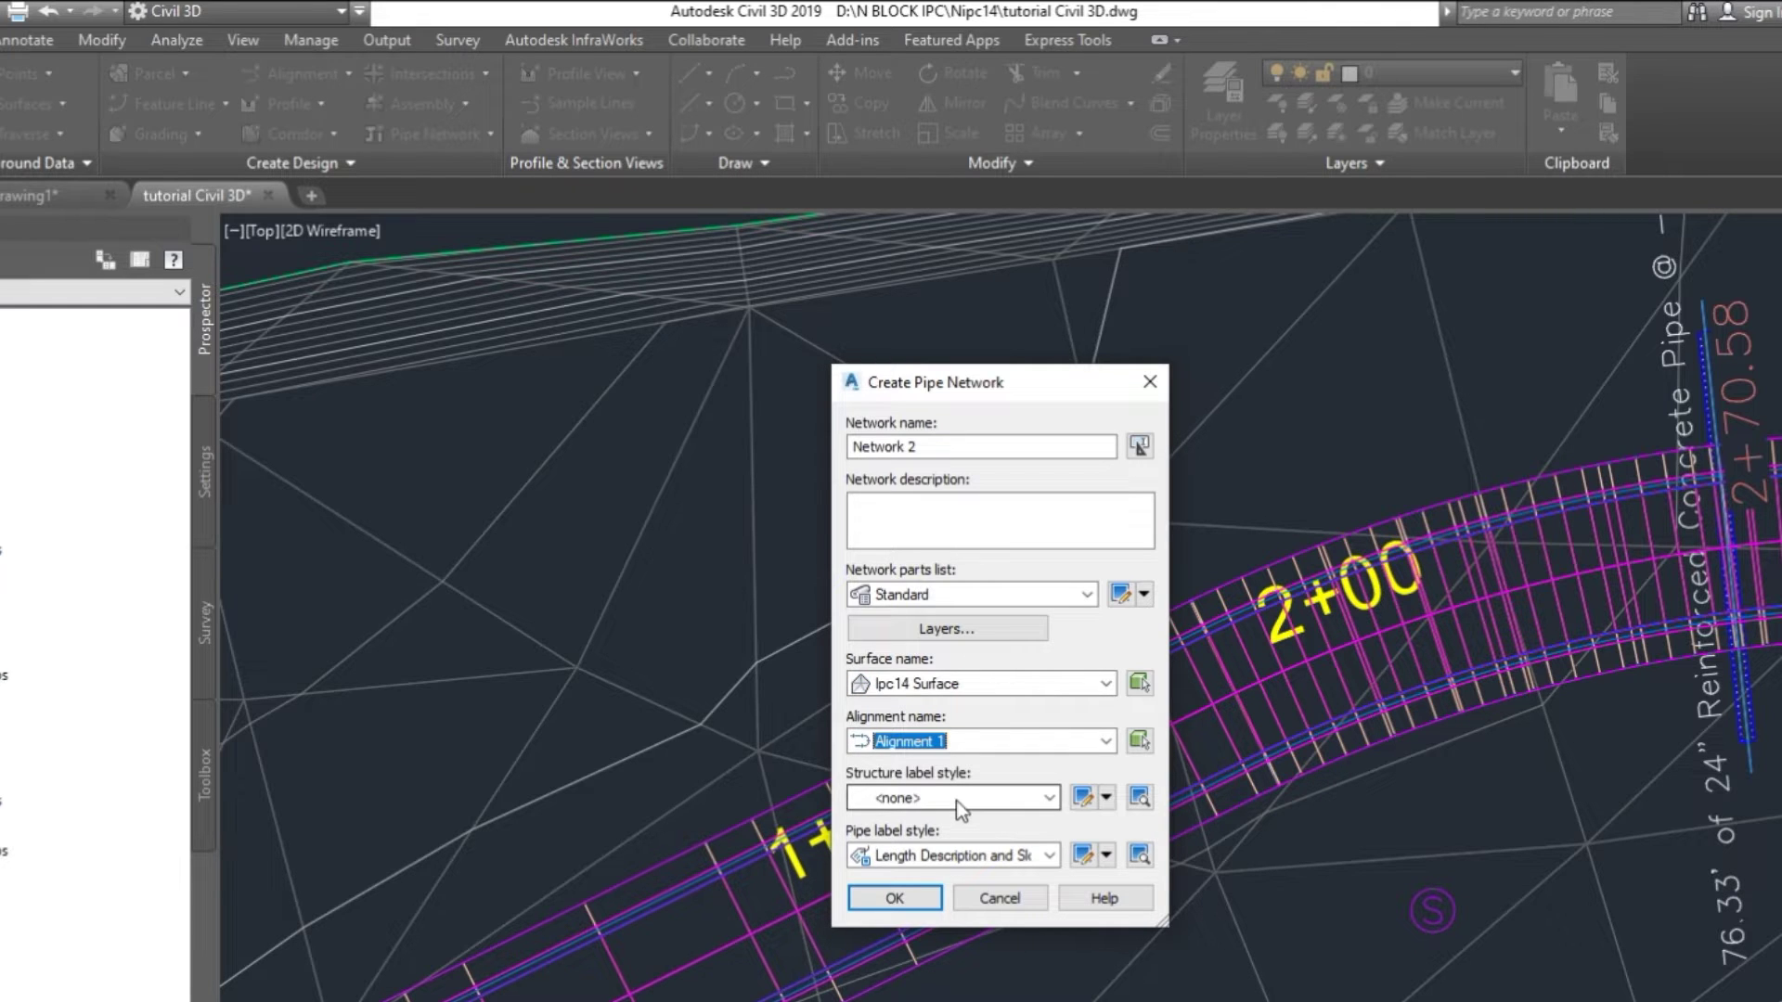
Set the pipe label style to Plan_Length Description and Slope and create the network
{"action": "left_click", "coordinate": [956, 800]}
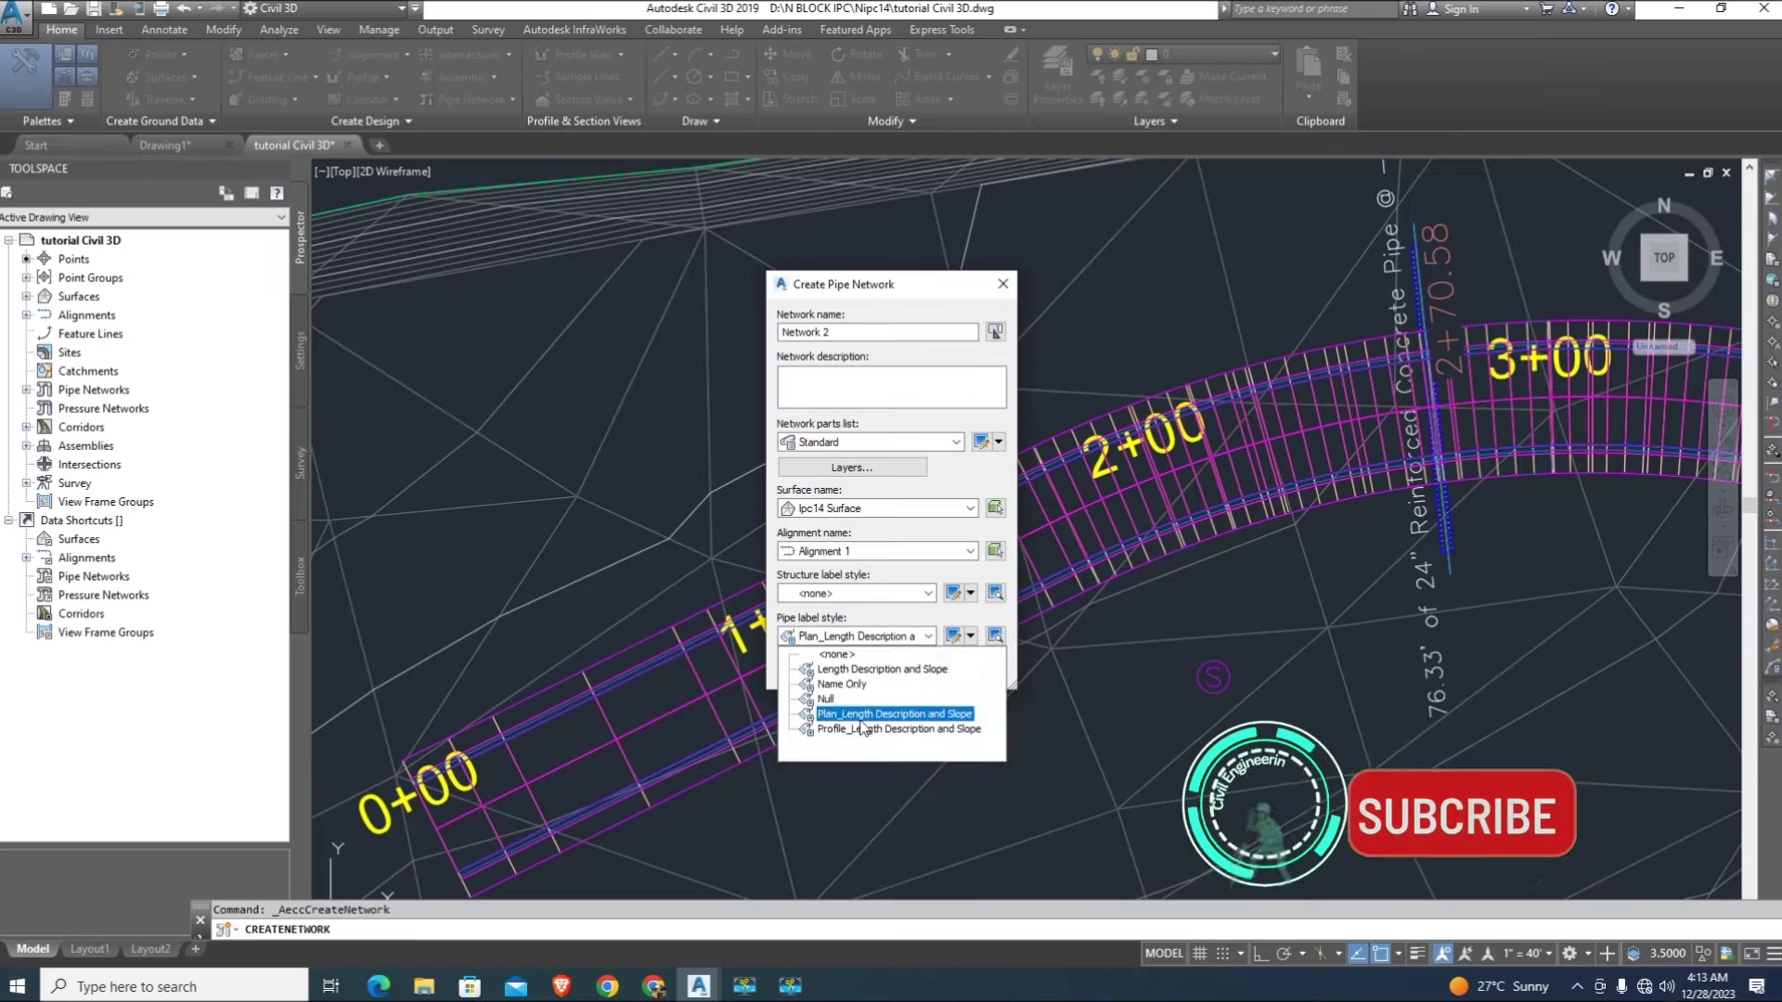
{"action": "left_click", "coordinate": [869, 717]}
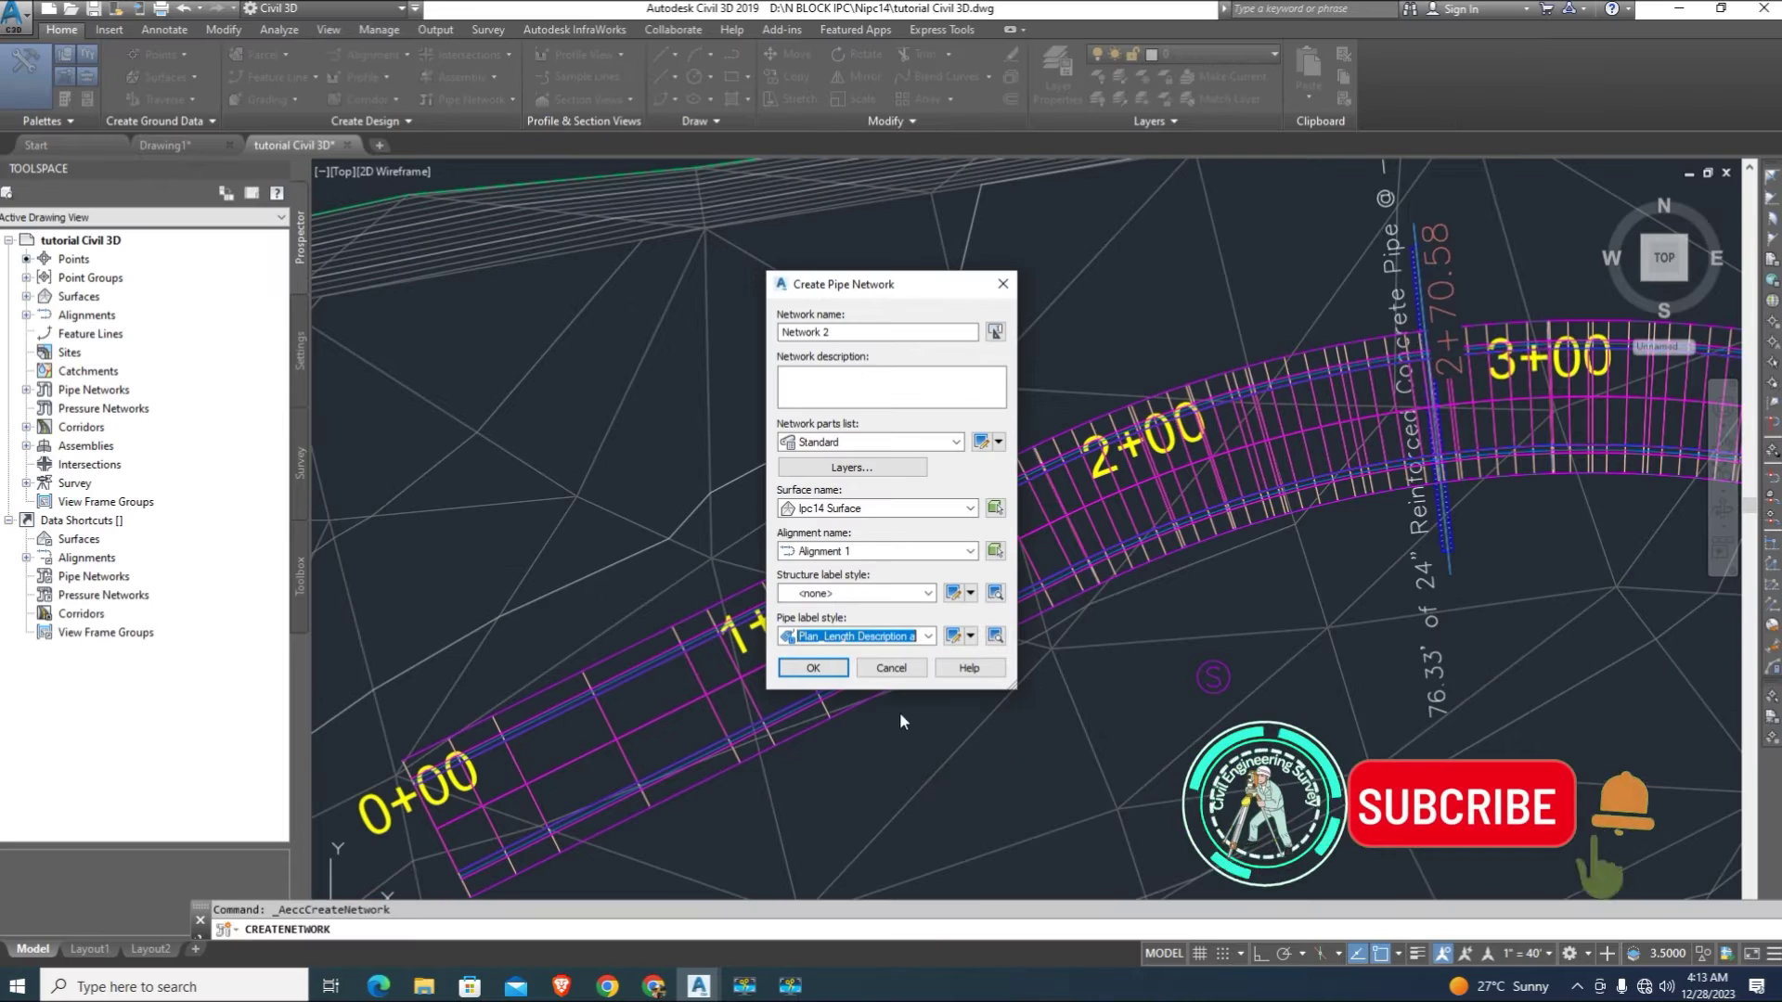
{"action": "left_click", "coordinate": [813, 668]}
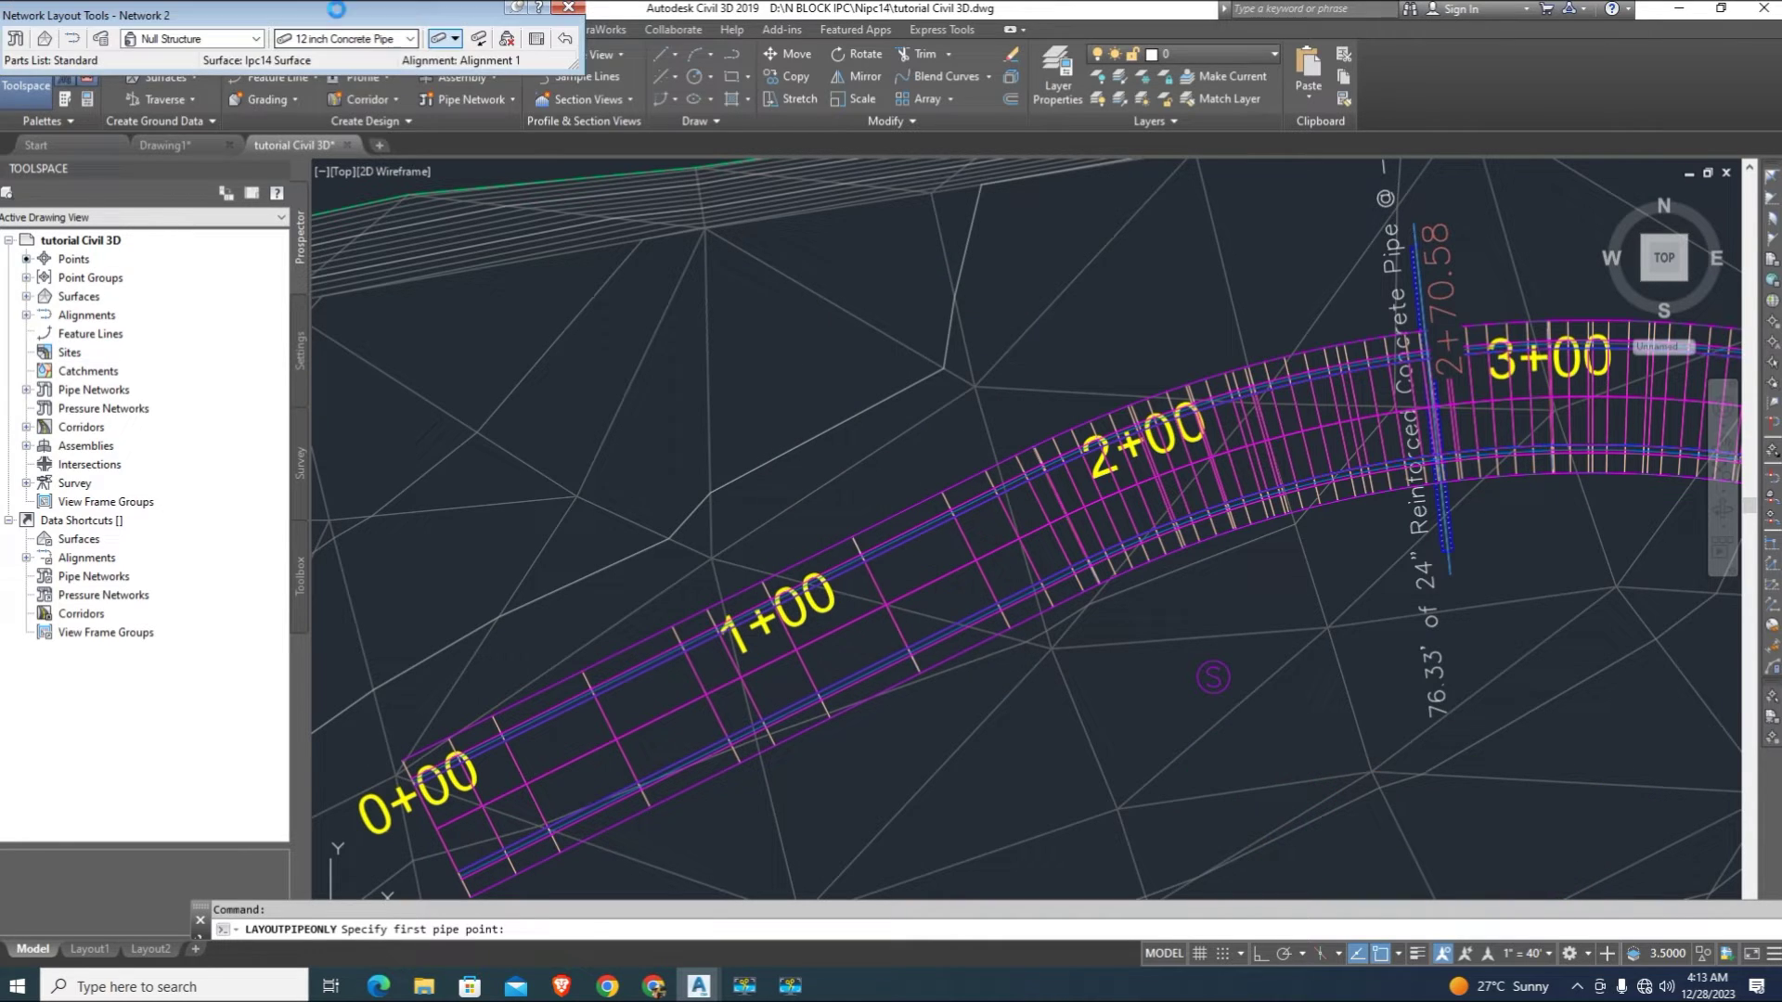
Place the Network Layout Tools over the drawing area and keep Alignment 1 as the network's alignment
{"action": "left_click_drag", "start_coordinate": [28, 15], "coordinate": [369, 246]}
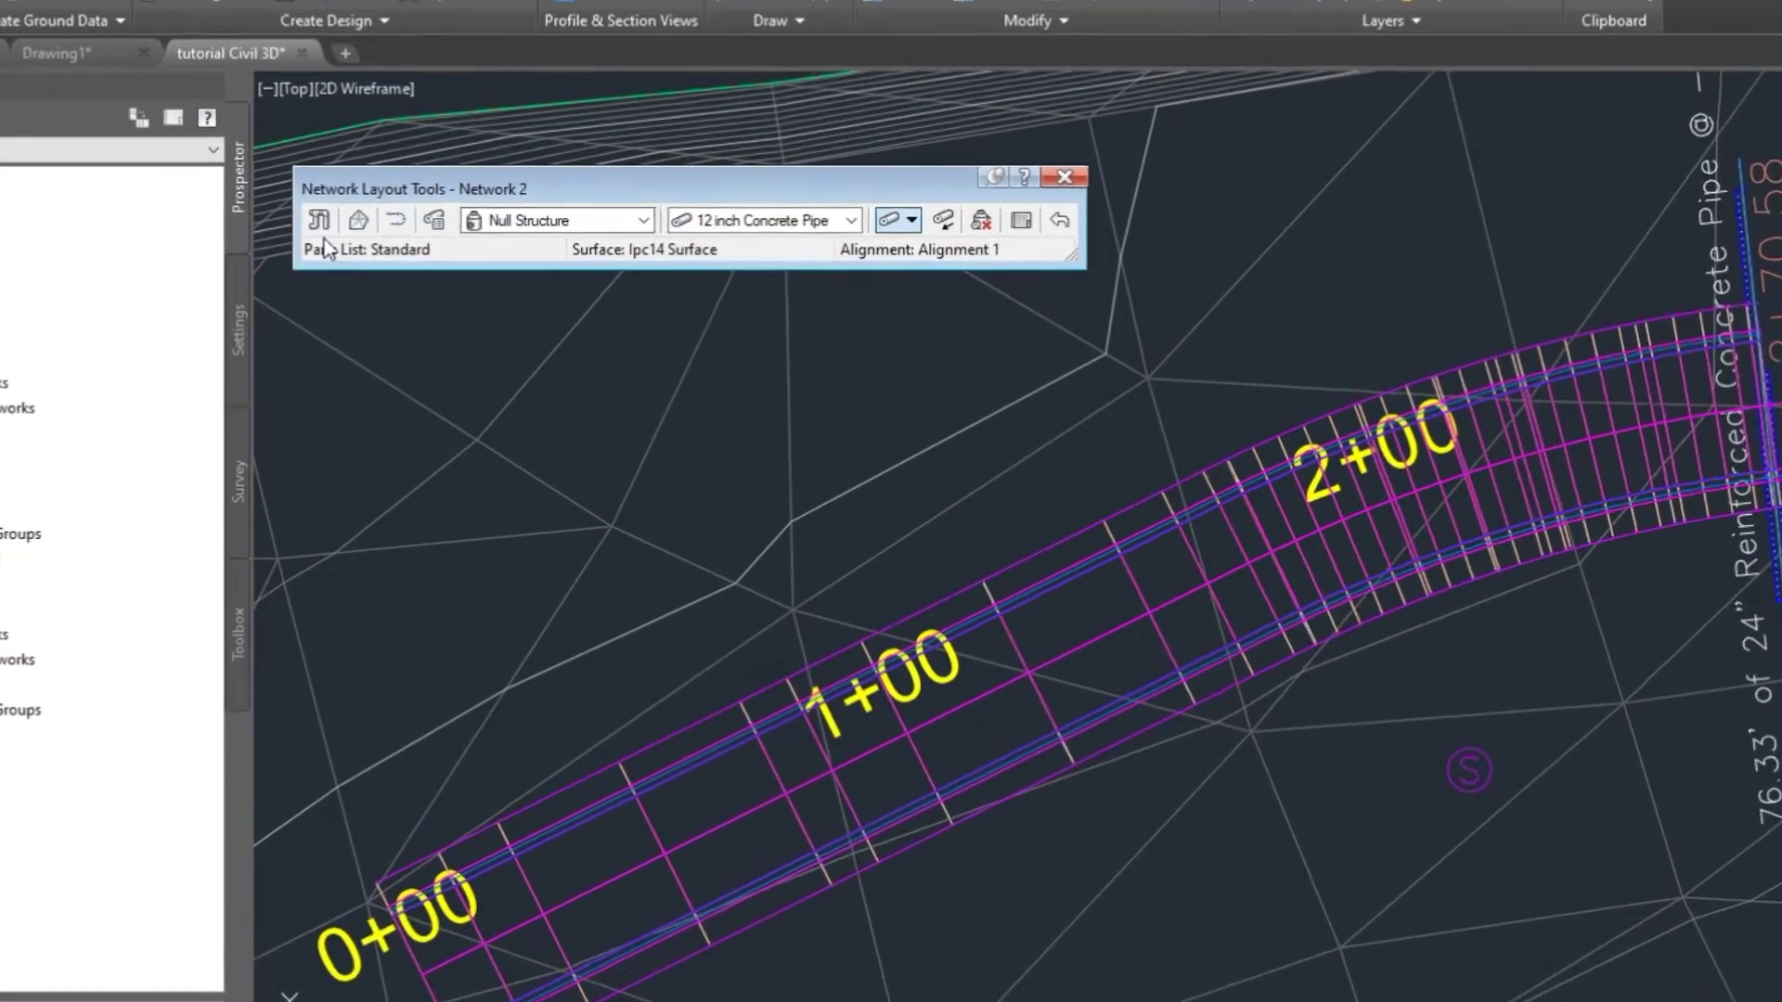
{"action": "left_click", "coordinate": [396, 220]}
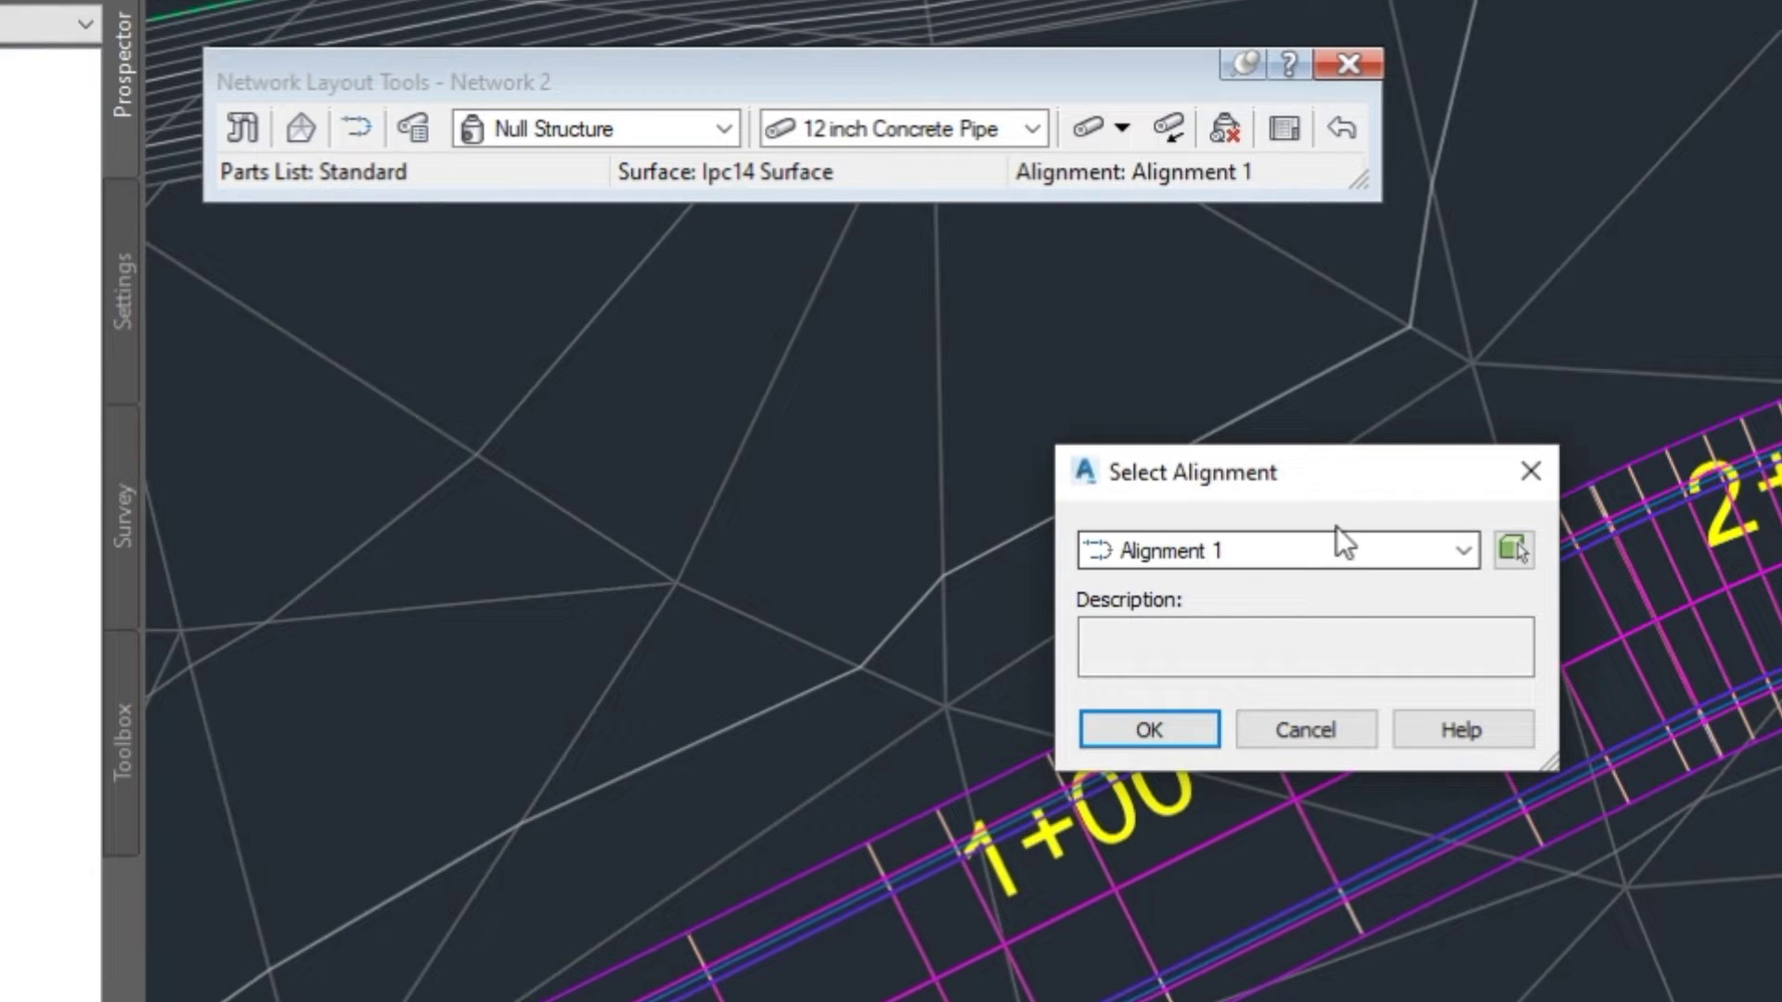
{"action": "left_click", "coordinate": [1207, 733]}
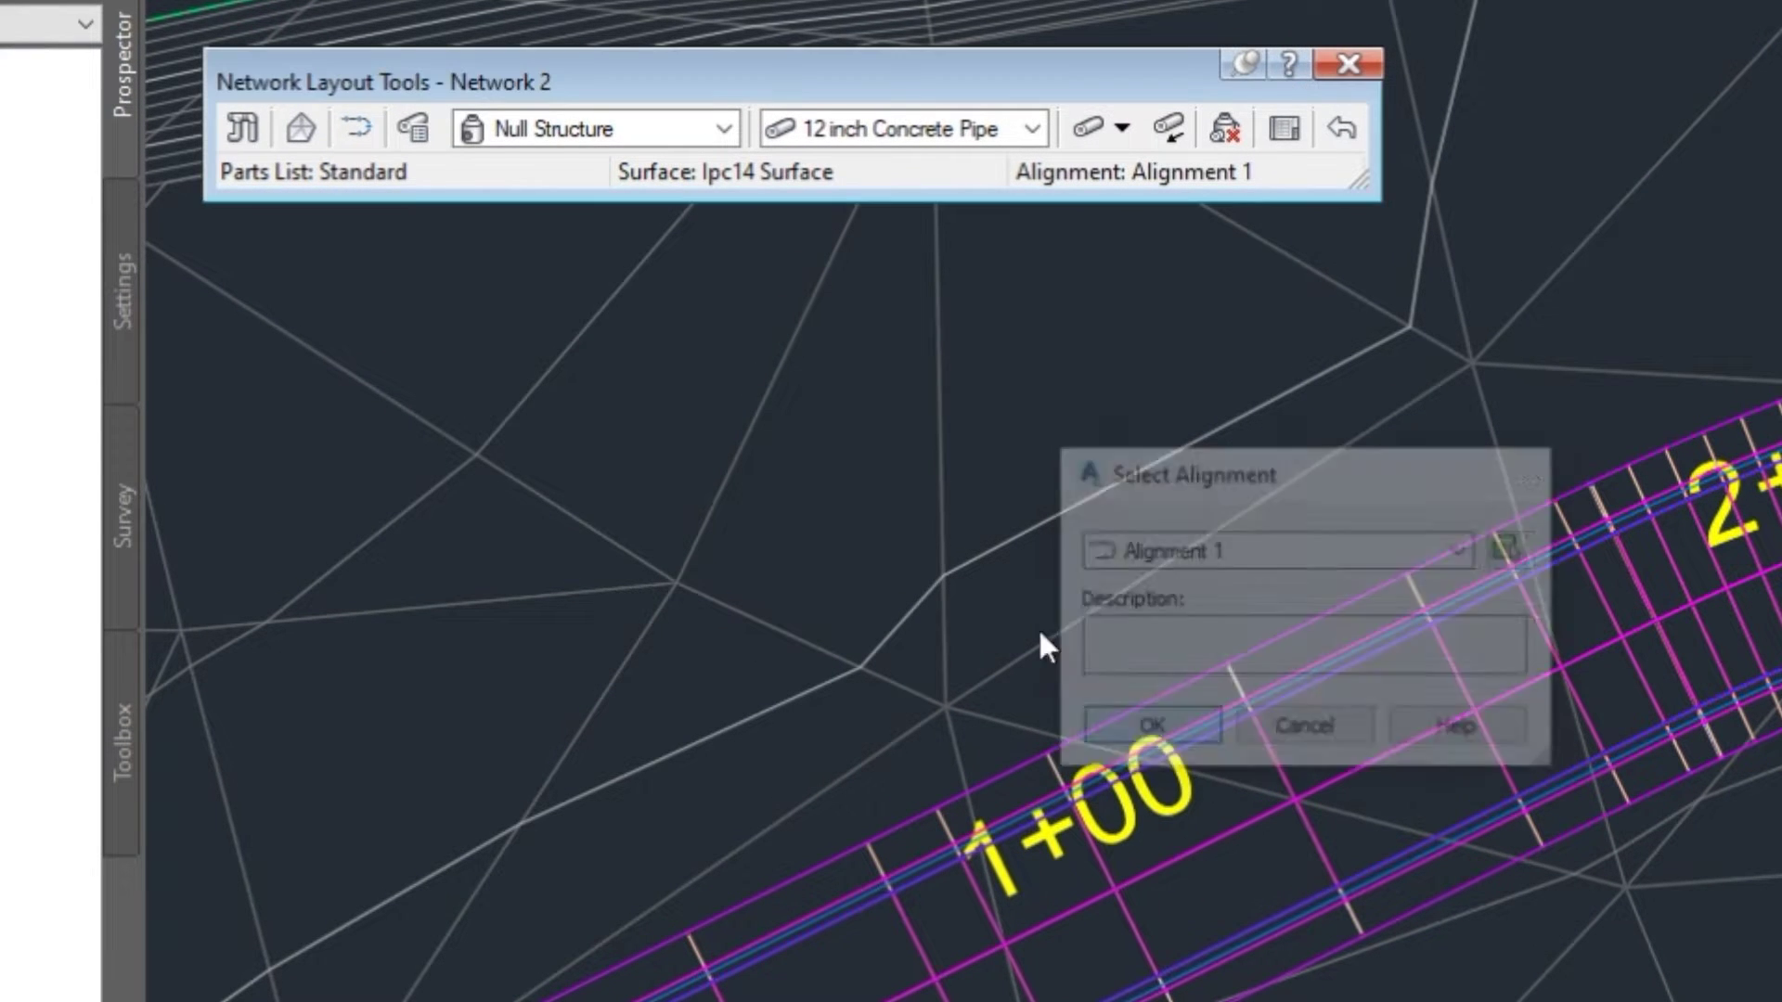
Review the concrete box culvert sizes and the structure families in the Standard network parts list
{"action": "left_click", "coordinate": [418, 131]}
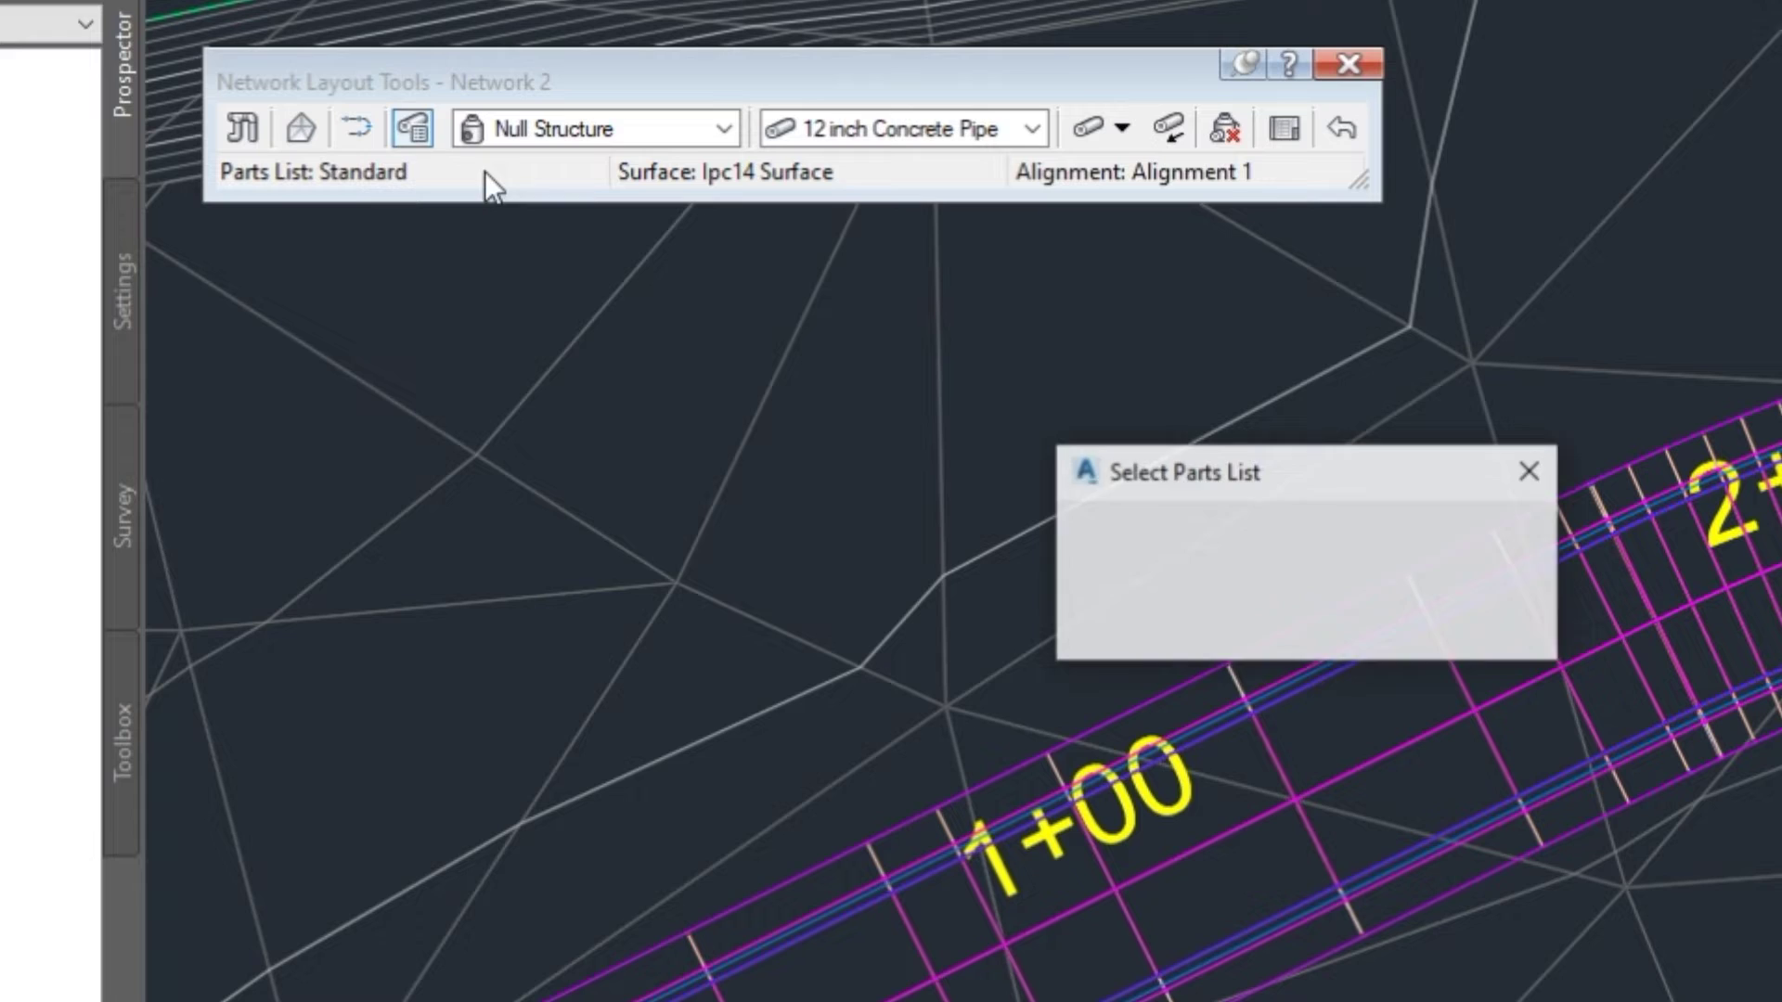
{"action": "left_click", "coordinate": [1322, 555]}
{"action": "left_click", "coordinate": [1485, 551]}
{"action": "left_click", "coordinate": [615, 354]}
{"action": "left_click", "coordinate": [633, 429]}
{"action": "left_click", "coordinate": [741, 442]}
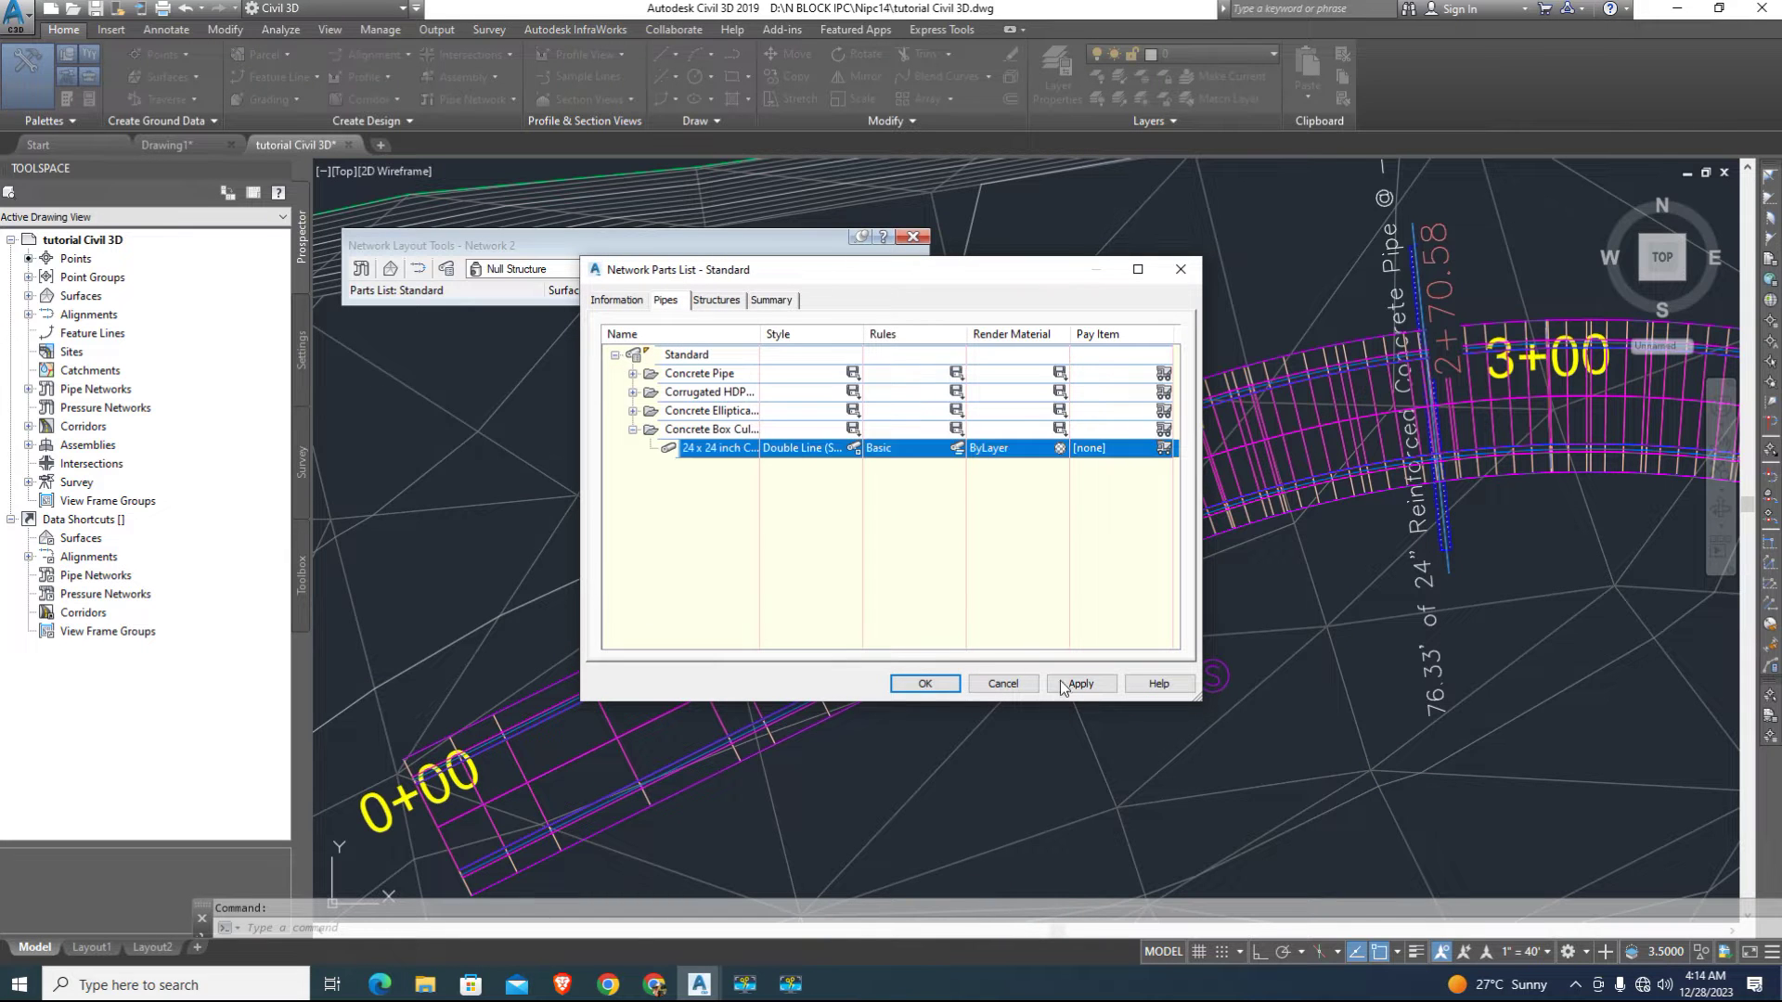
{"action": "left_click", "coordinate": [1065, 684]}
{"action": "left_click", "coordinate": [716, 300]}
{"action": "left_click", "coordinate": [615, 354]}
{"action": "left_click", "coordinate": [926, 683]}
Choose CMP Rectangular End Section as the structure and the 24 x 24 inch concrete box culvert as the pipe for Network 2
{"action": "left_click", "coordinate": [602, 268]}
{"action": "left_click", "coordinate": [538, 303]}
{"action": "left_click", "coordinate": [755, 269]}
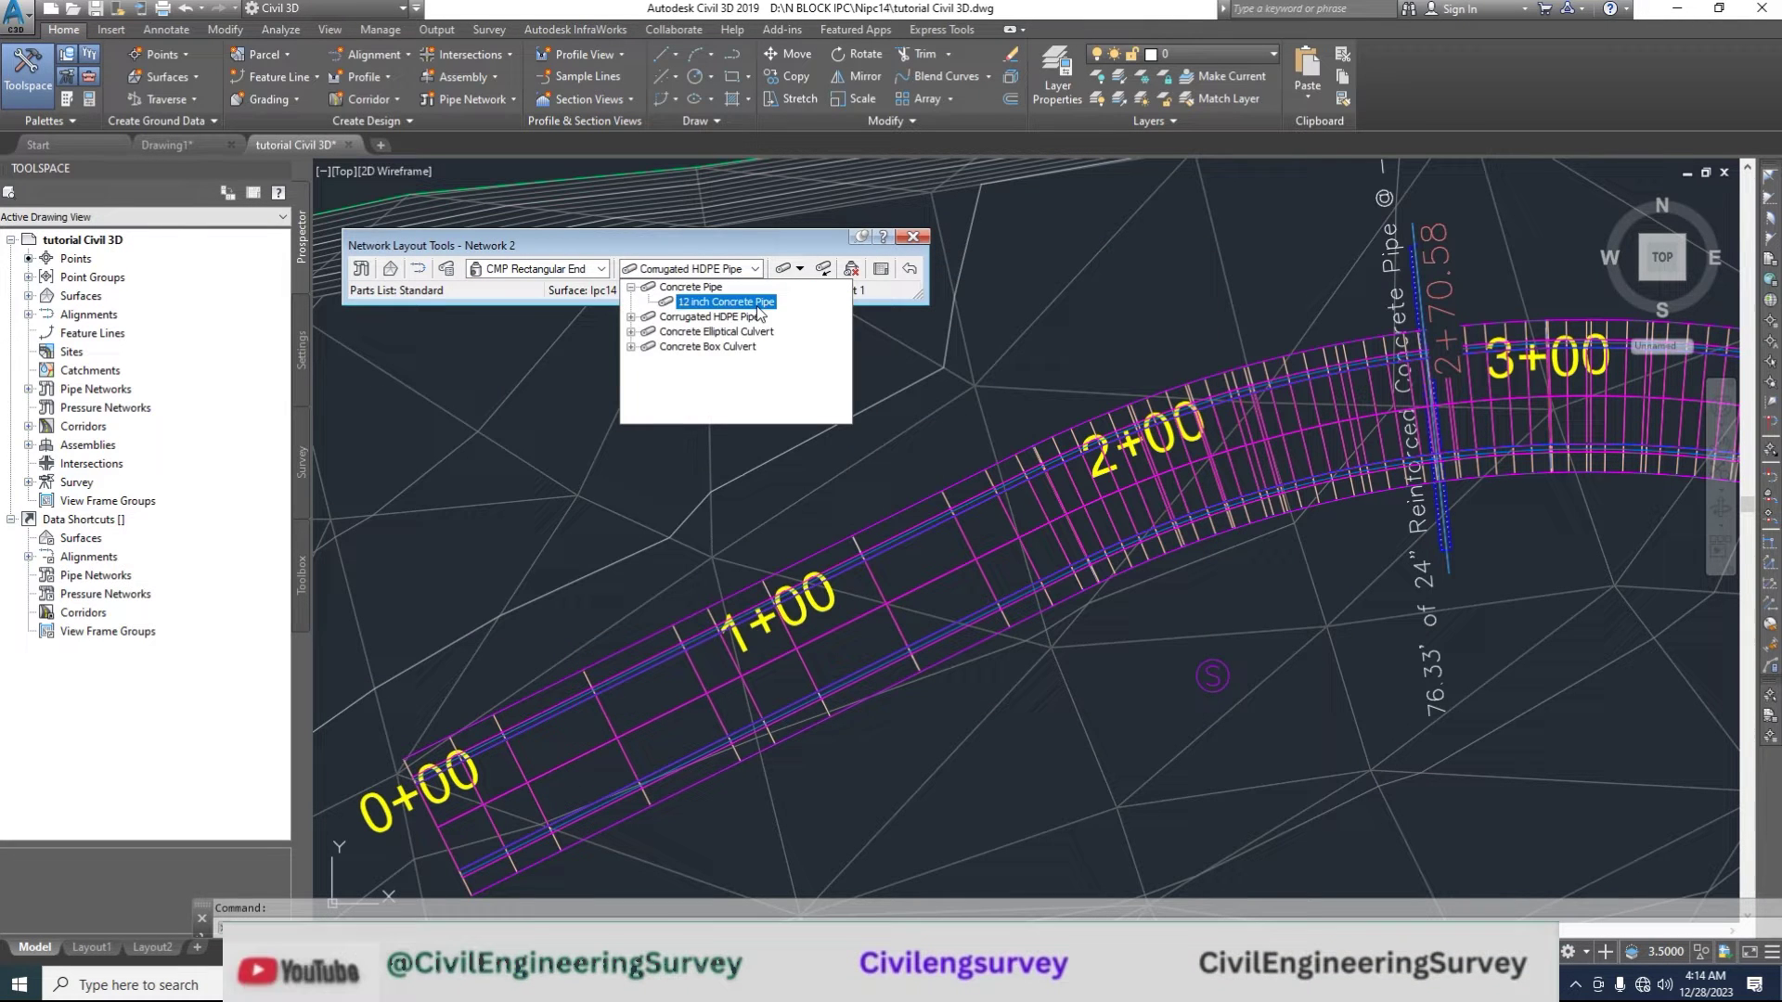
{"action": "left_click", "coordinate": [770, 362]}
{"action": "left_click", "coordinate": [800, 269]}
{"action": "left_click", "coordinate": [839, 307]}
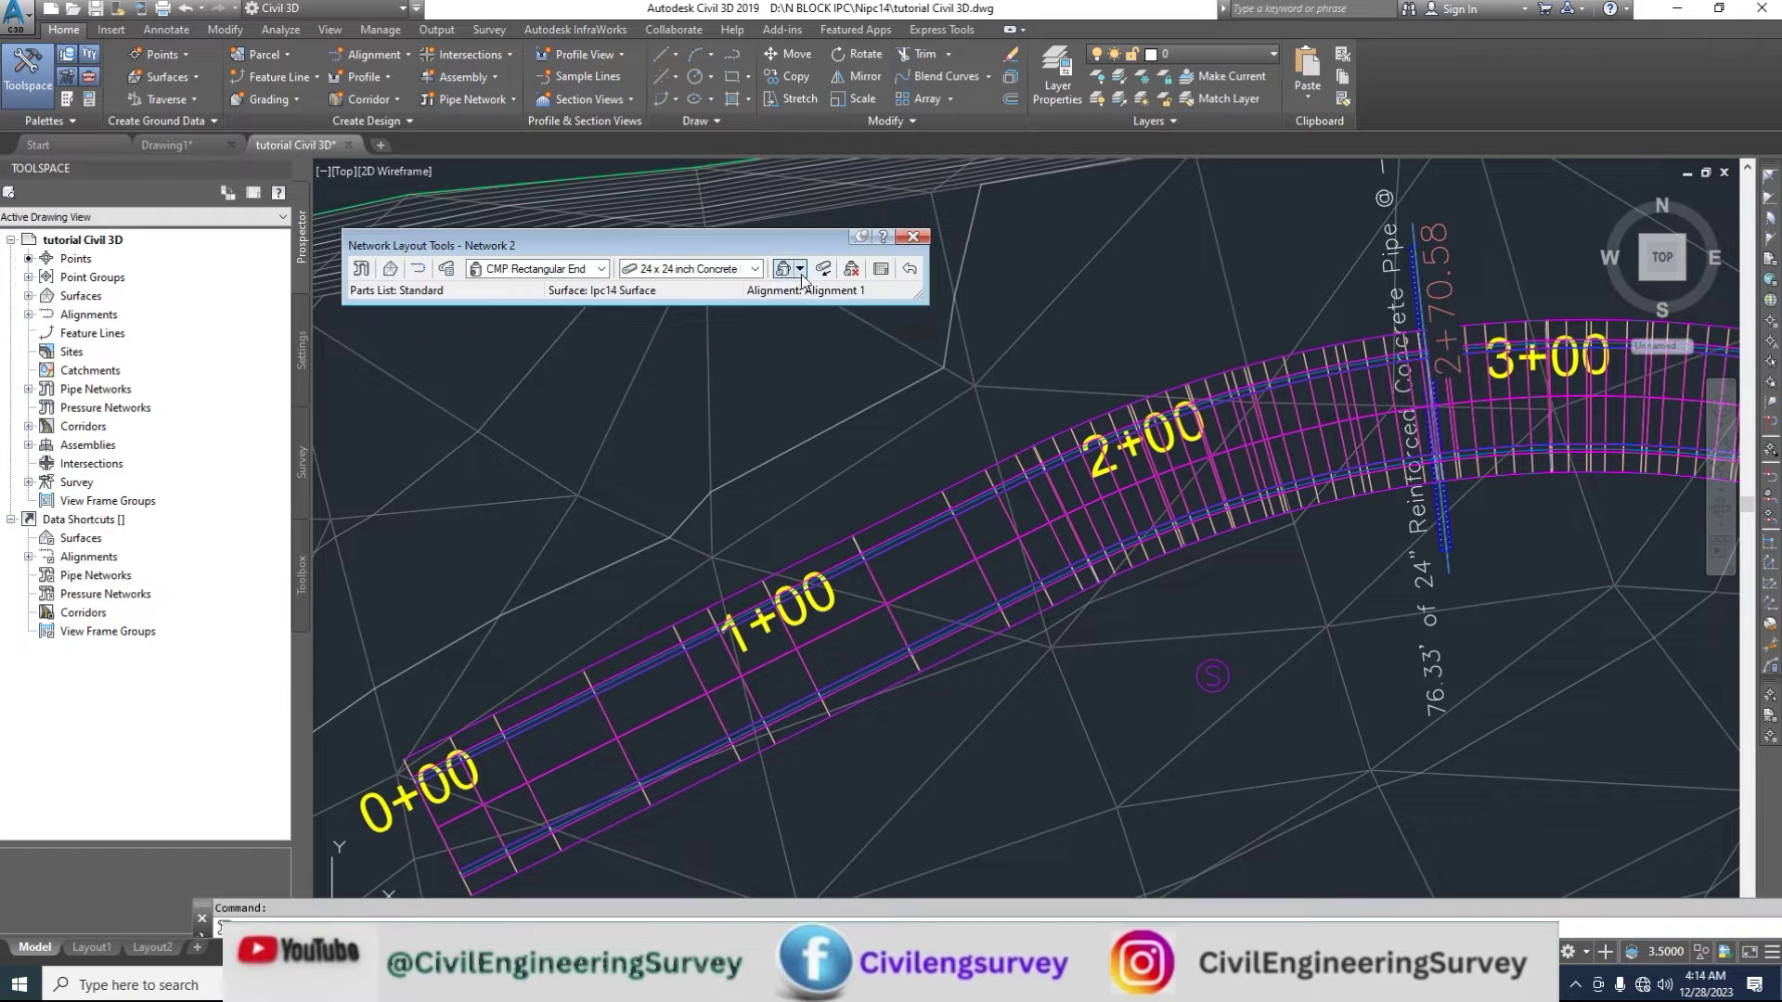
Choose a structure profile label style in Network 2's pipe network properties and accept the change
{"action": "left_click", "coordinate": [361, 269]}
{"action": "left_click", "coordinate": [749, 300]}
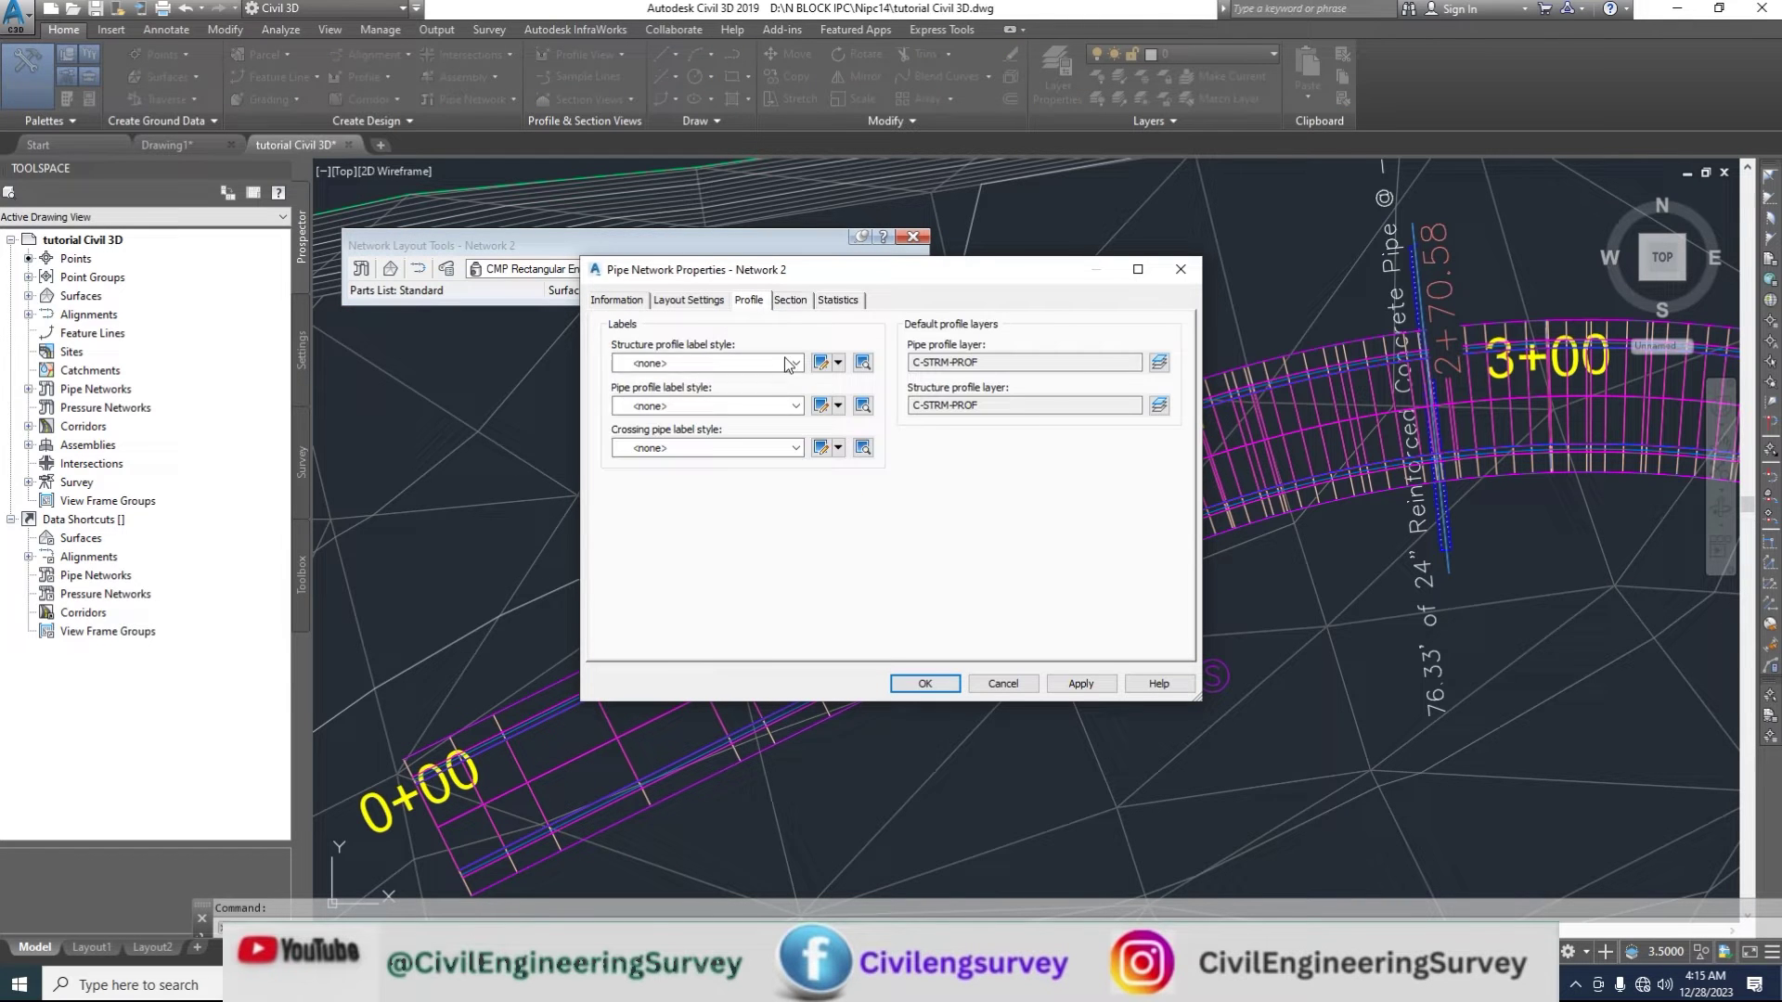
{"action": "left_click", "coordinate": [742, 363]}
{"action": "left_click", "coordinate": [745, 396]}
{"action": "left_click", "coordinate": [925, 683]}
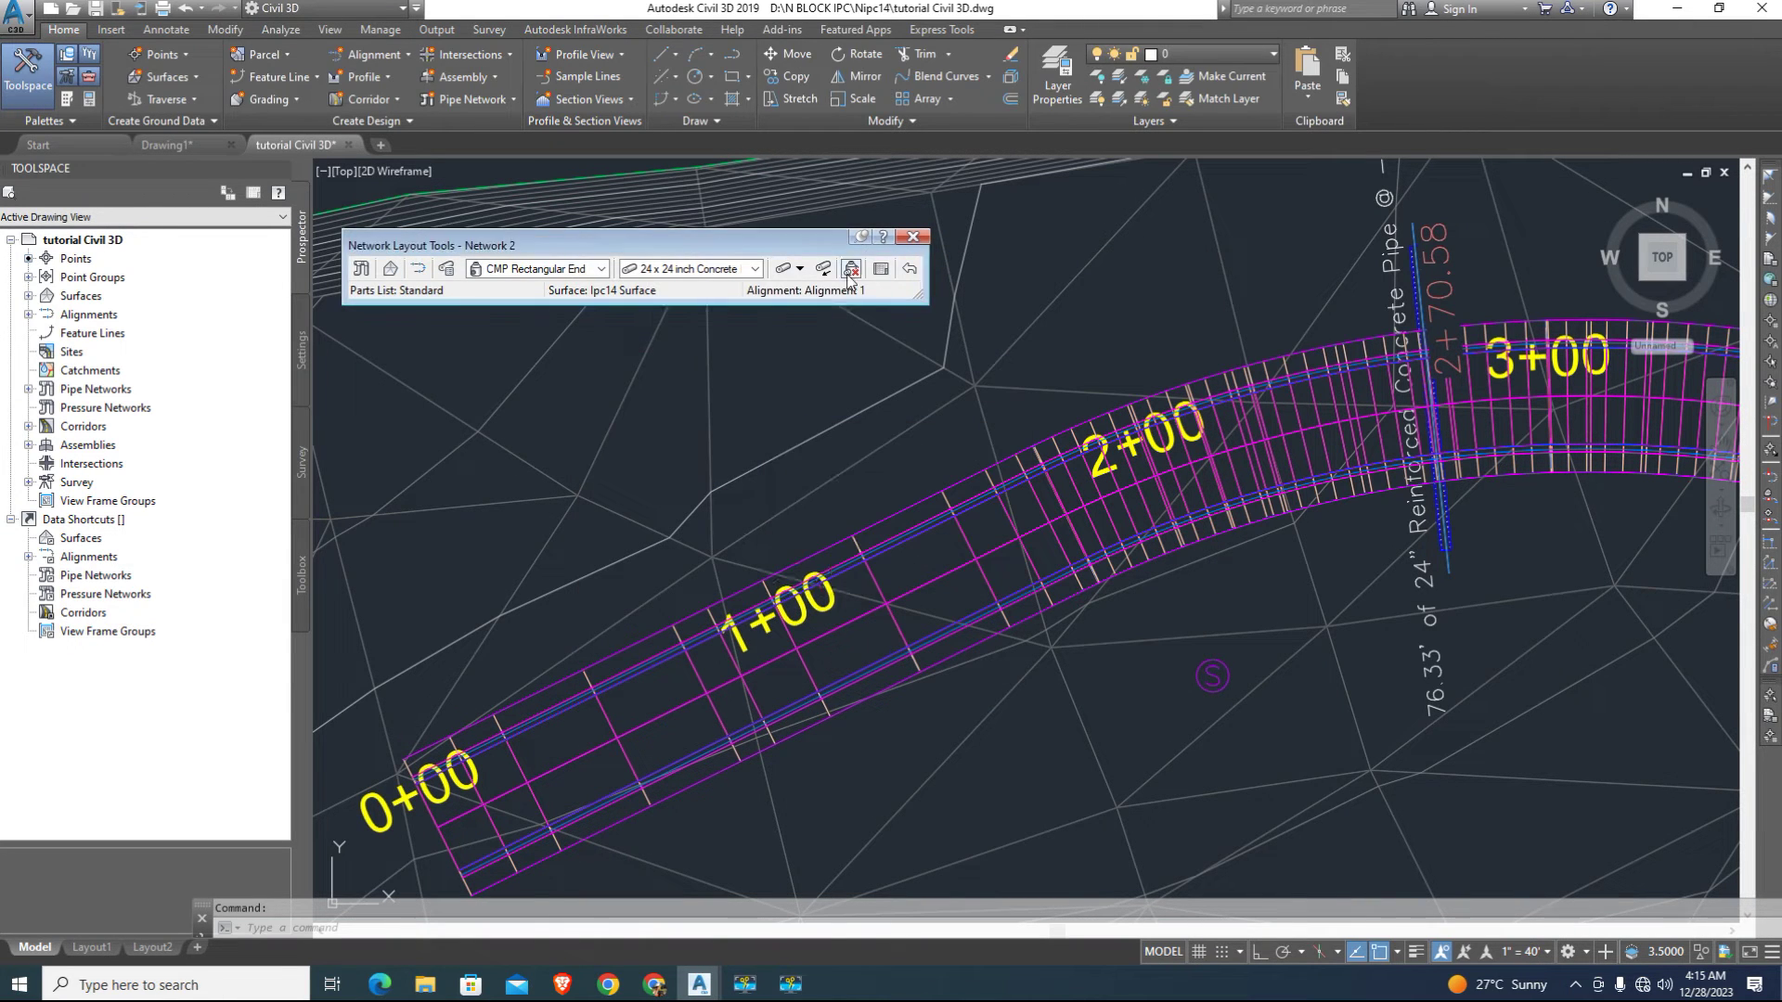
Set the structure to the 51 x 152 x 12 inch CMP end section and the layout mode to pipes only
{"action": "left_click", "coordinate": [601, 268]}
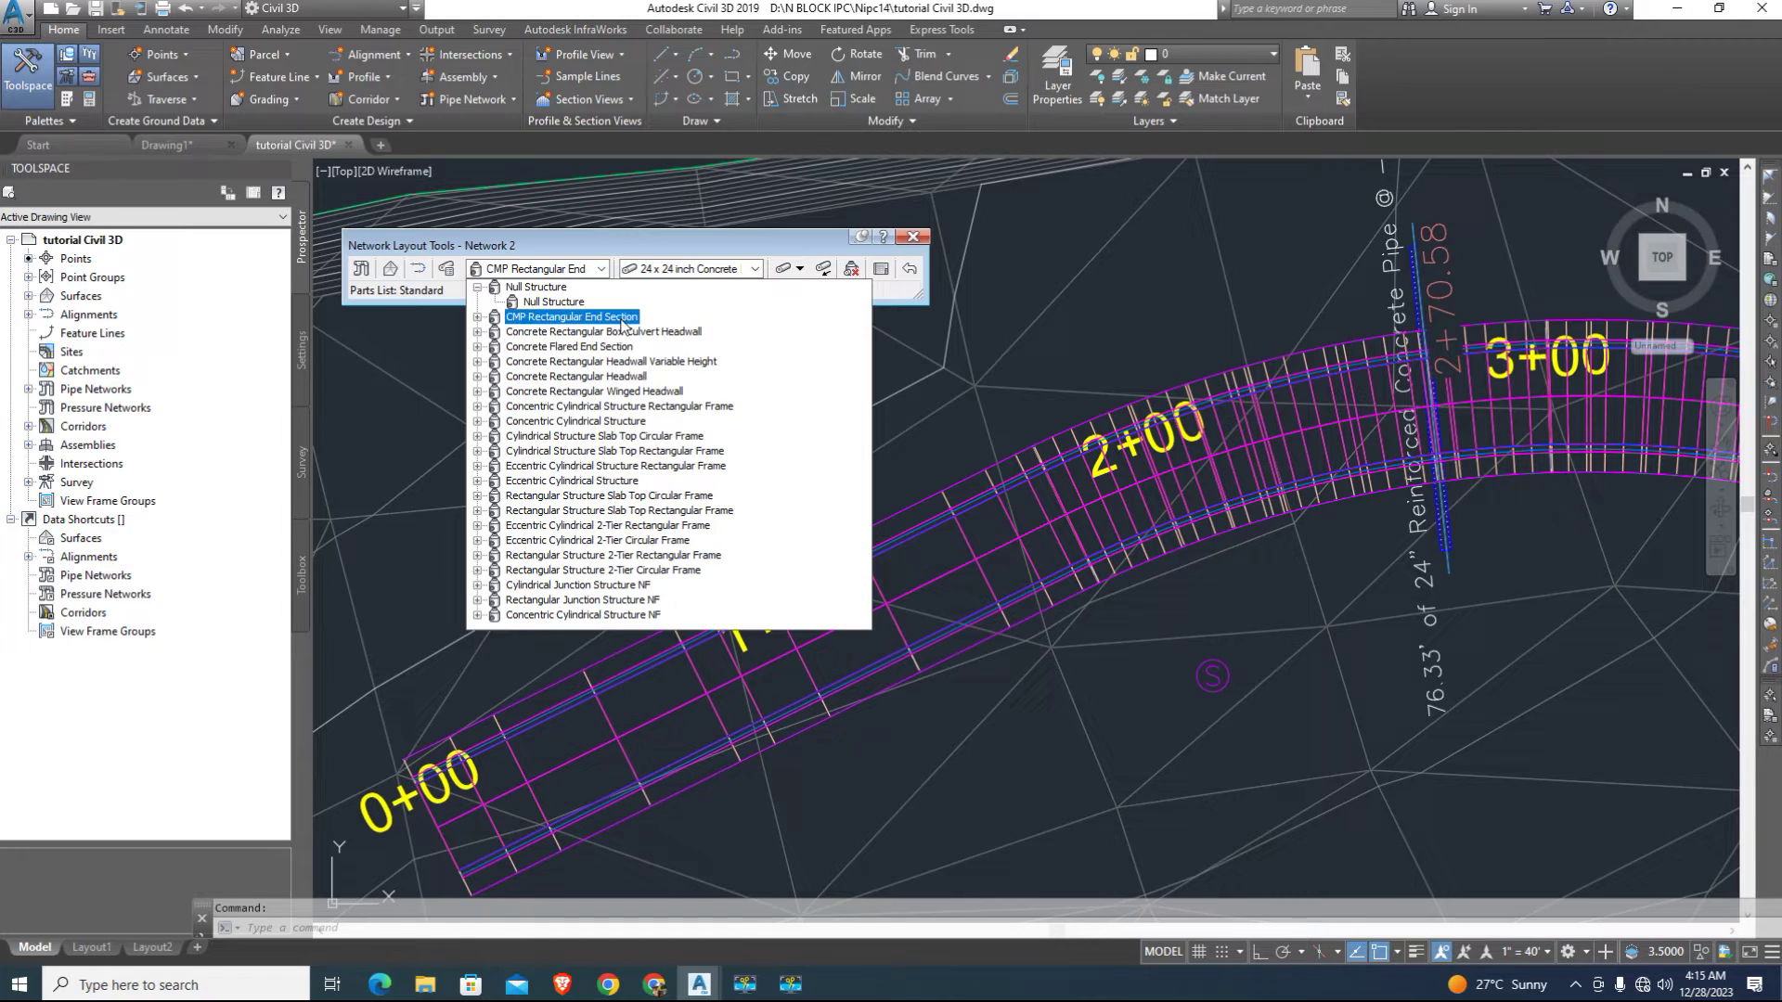
{"action": "left_click", "coordinate": [621, 332]}
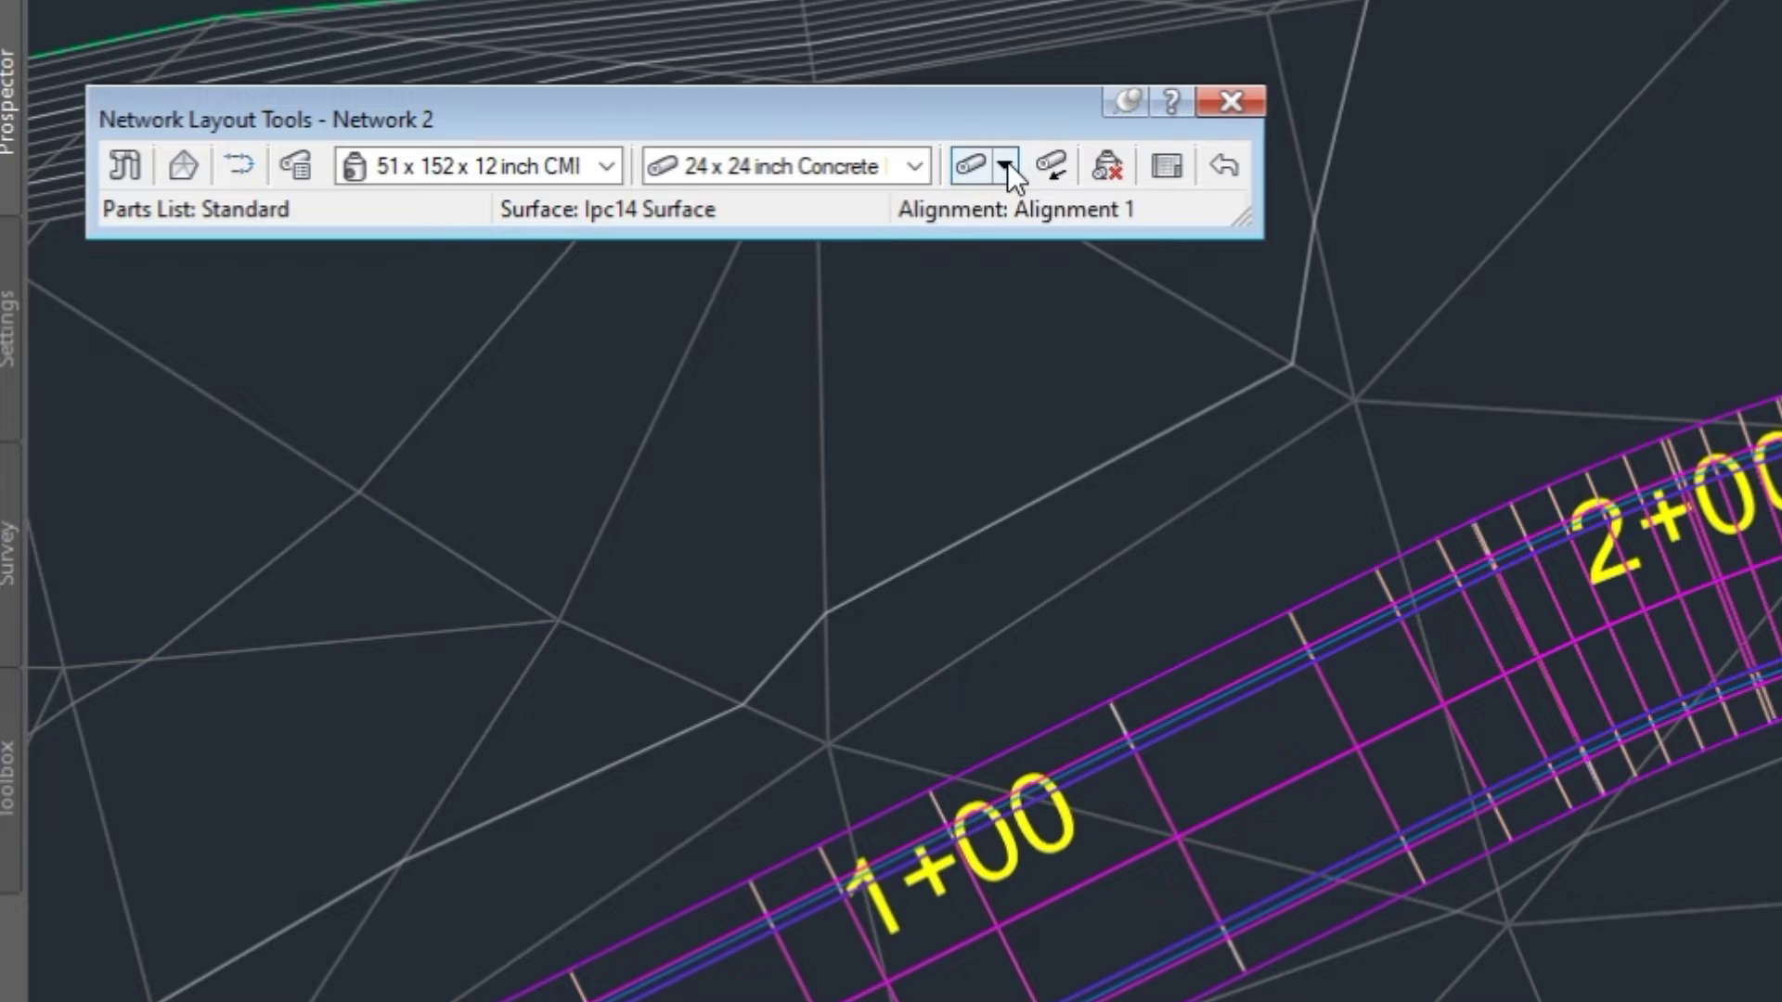
{"action": "left_click", "coordinate": [1006, 161]}
{"action": "left_click", "coordinate": [1096, 247]}
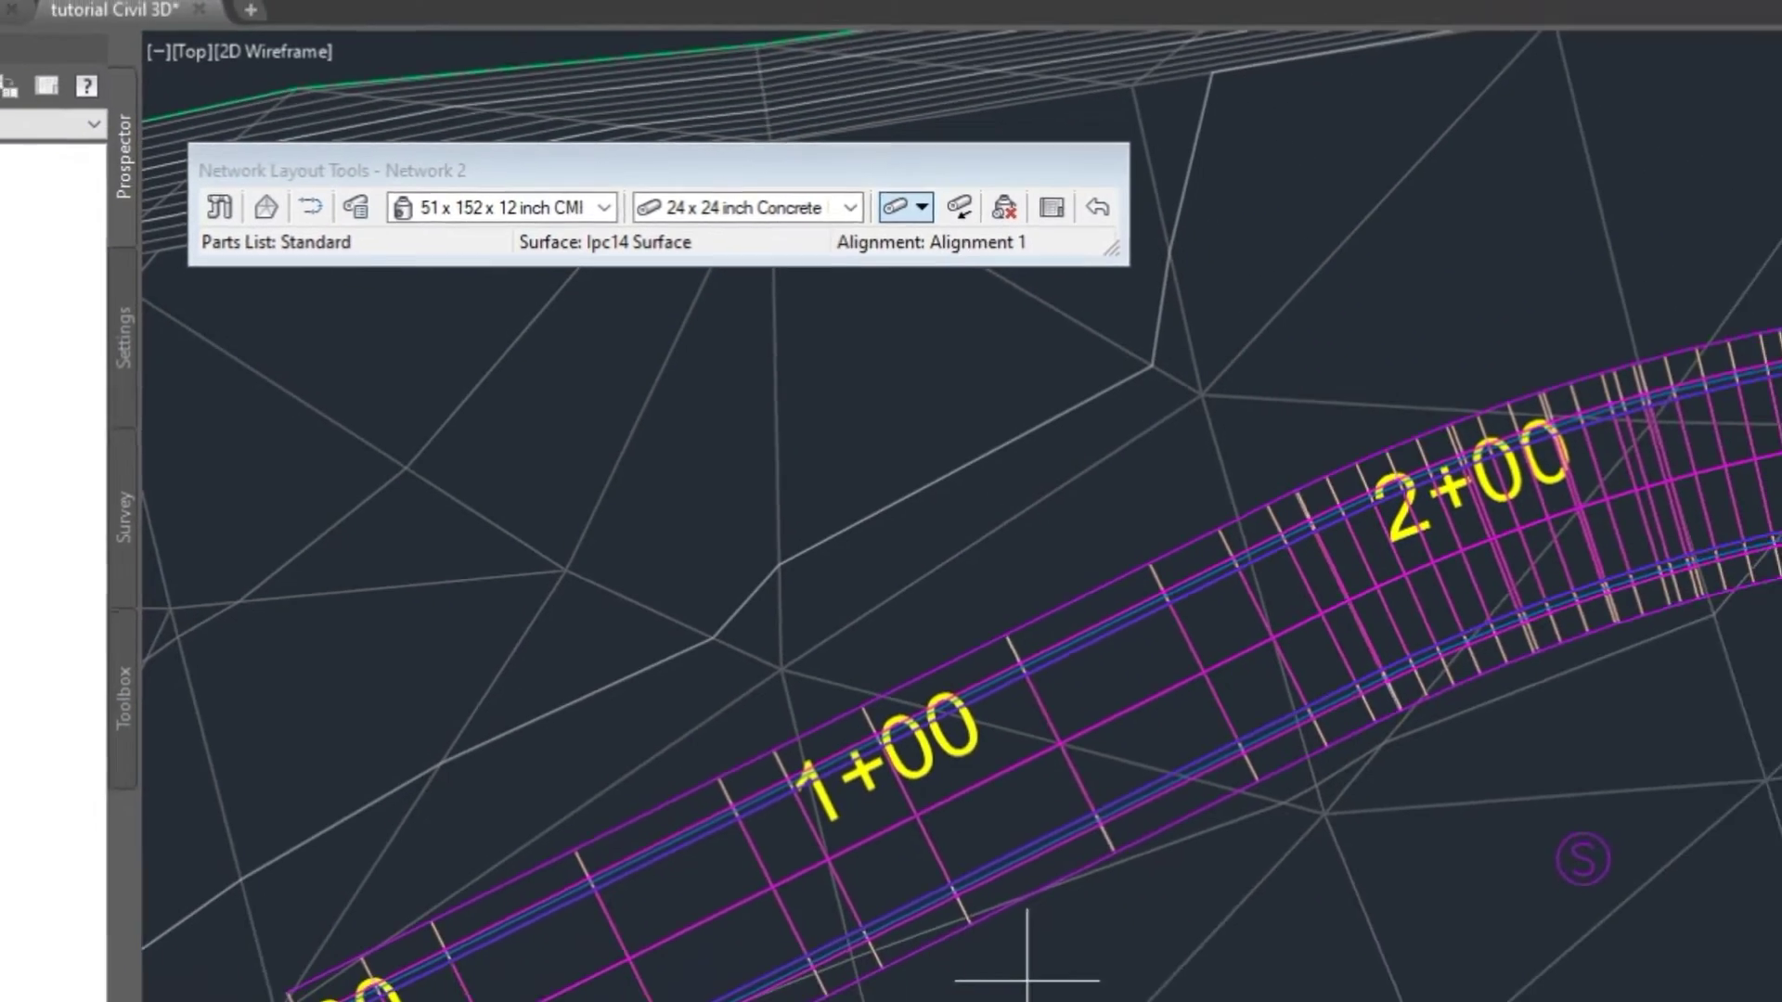
Draw a single pipe about 56 ft long across the corridor just past station 1+00, without structures
{"action": "left_click", "coordinate": [1027, 982]}
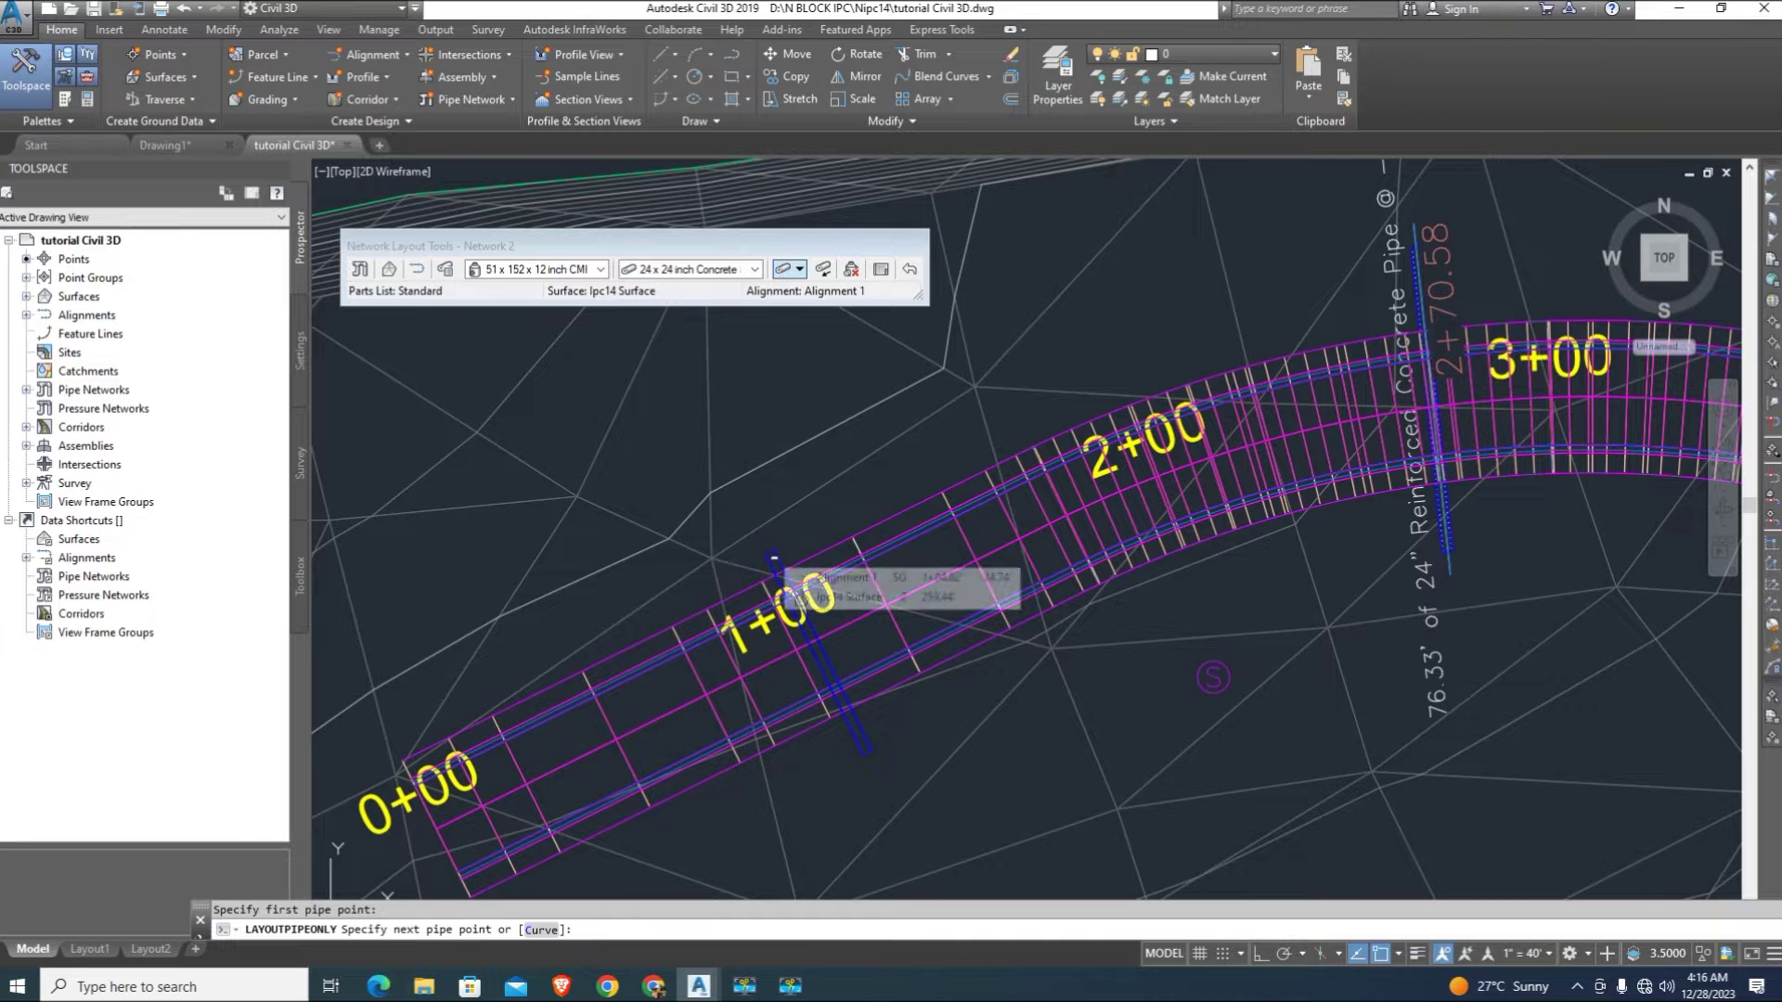
{"action": "left_click", "coordinate": [775, 557]}
{"action": "scroll", "coordinate": [821, 501], "scroll_direction": "down", "scroll_amount": 3}
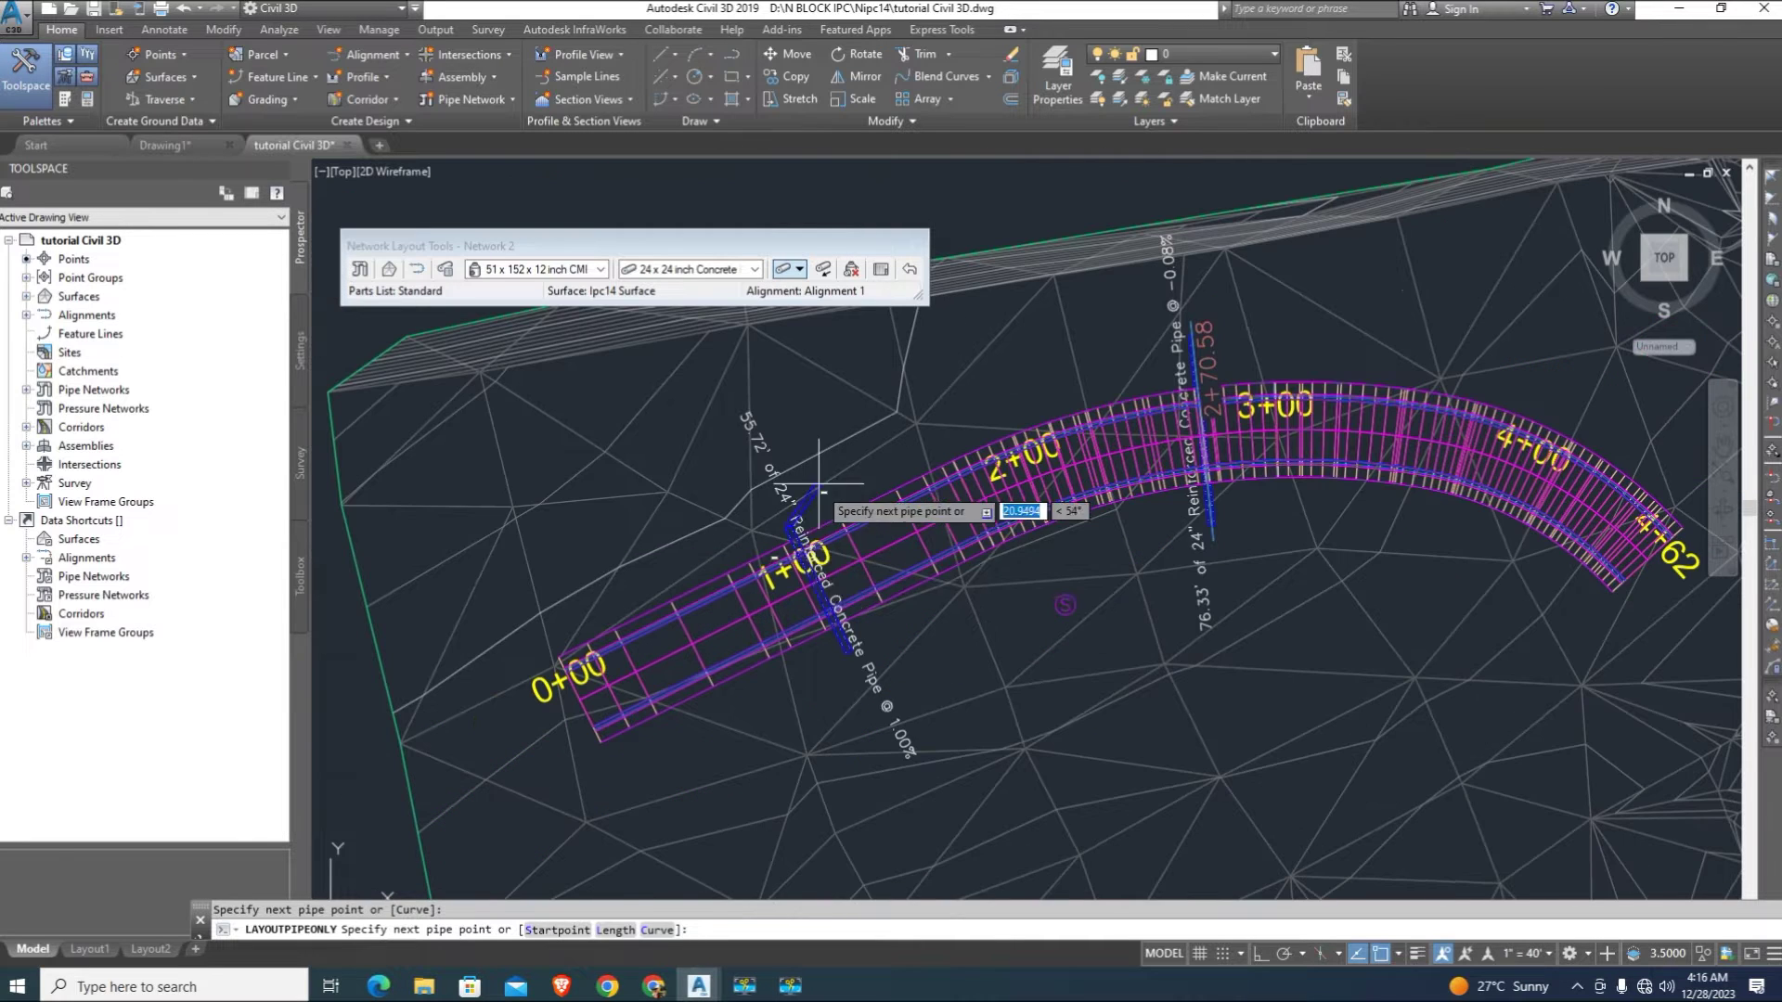
{"action": "right_click", "coordinate": [731, 496]}
{"action": "left_click", "coordinate": [795, 525]}
Move the new pipe's label off the corridor to the open area northwest of station 1+00, leaving a leader to the pipe
{"action": "scroll", "coordinate": [615, 604], "scroll_direction": "up", "scroll_amount": 2}
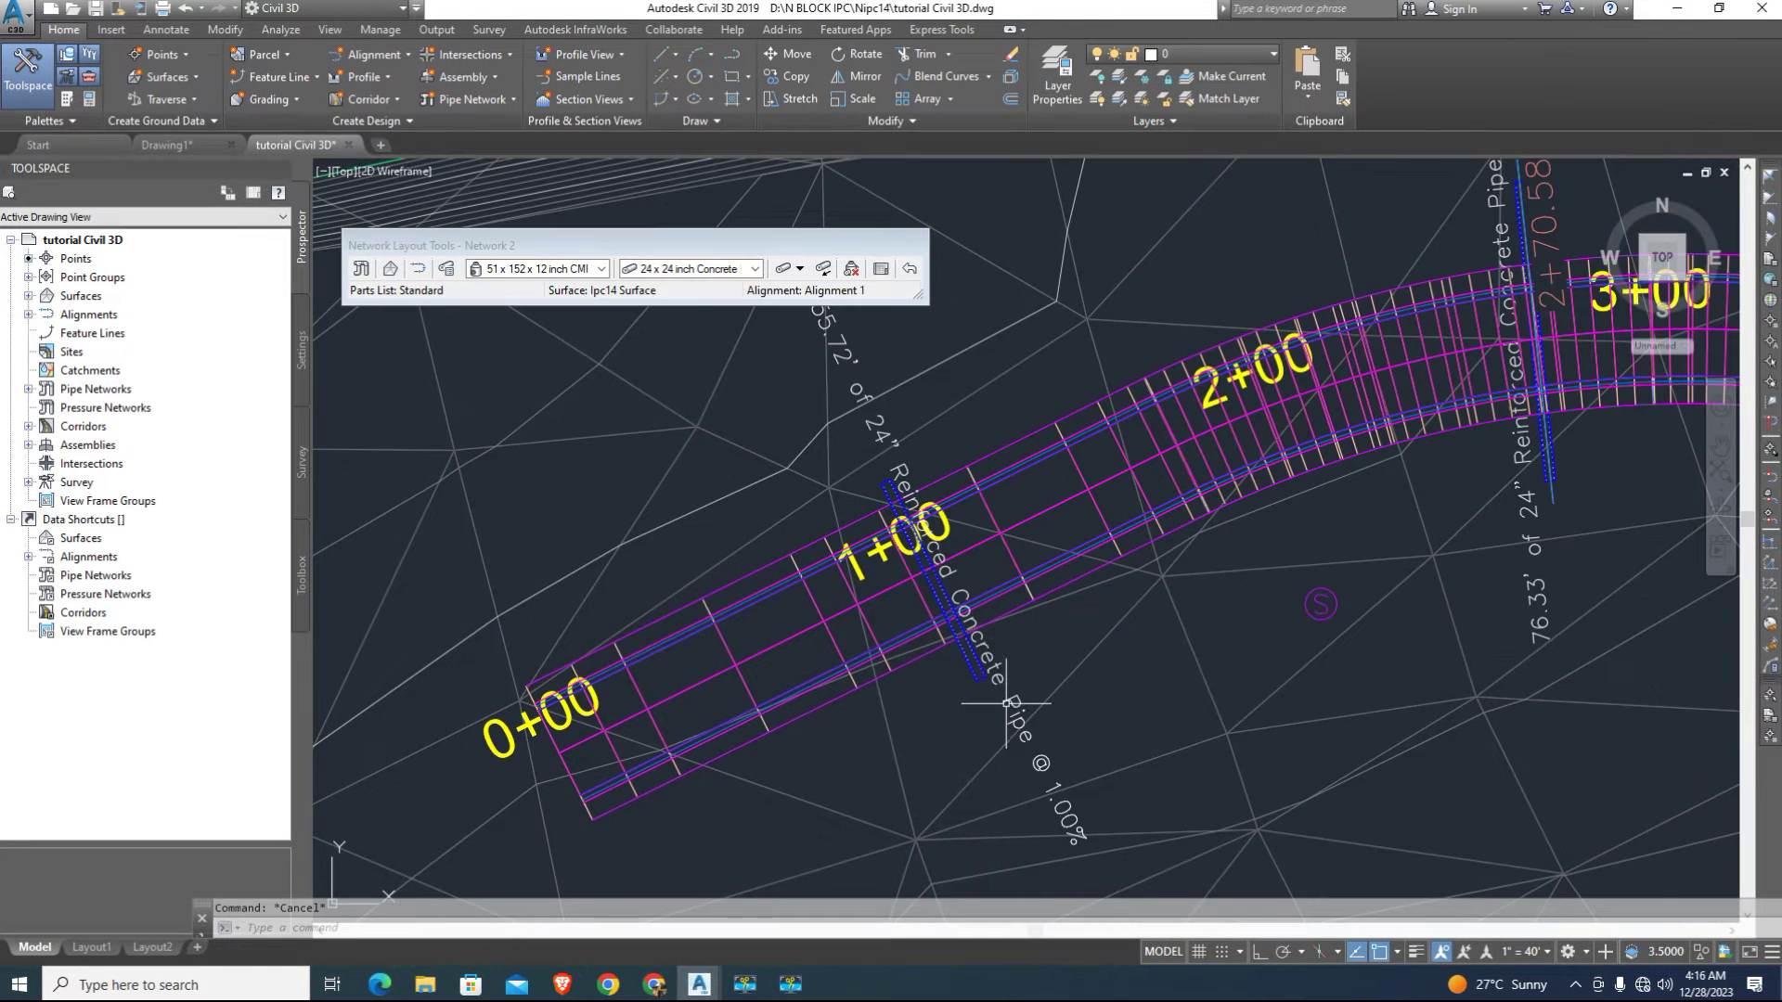
{"action": "left_click", "coordinate": [931, 582]}
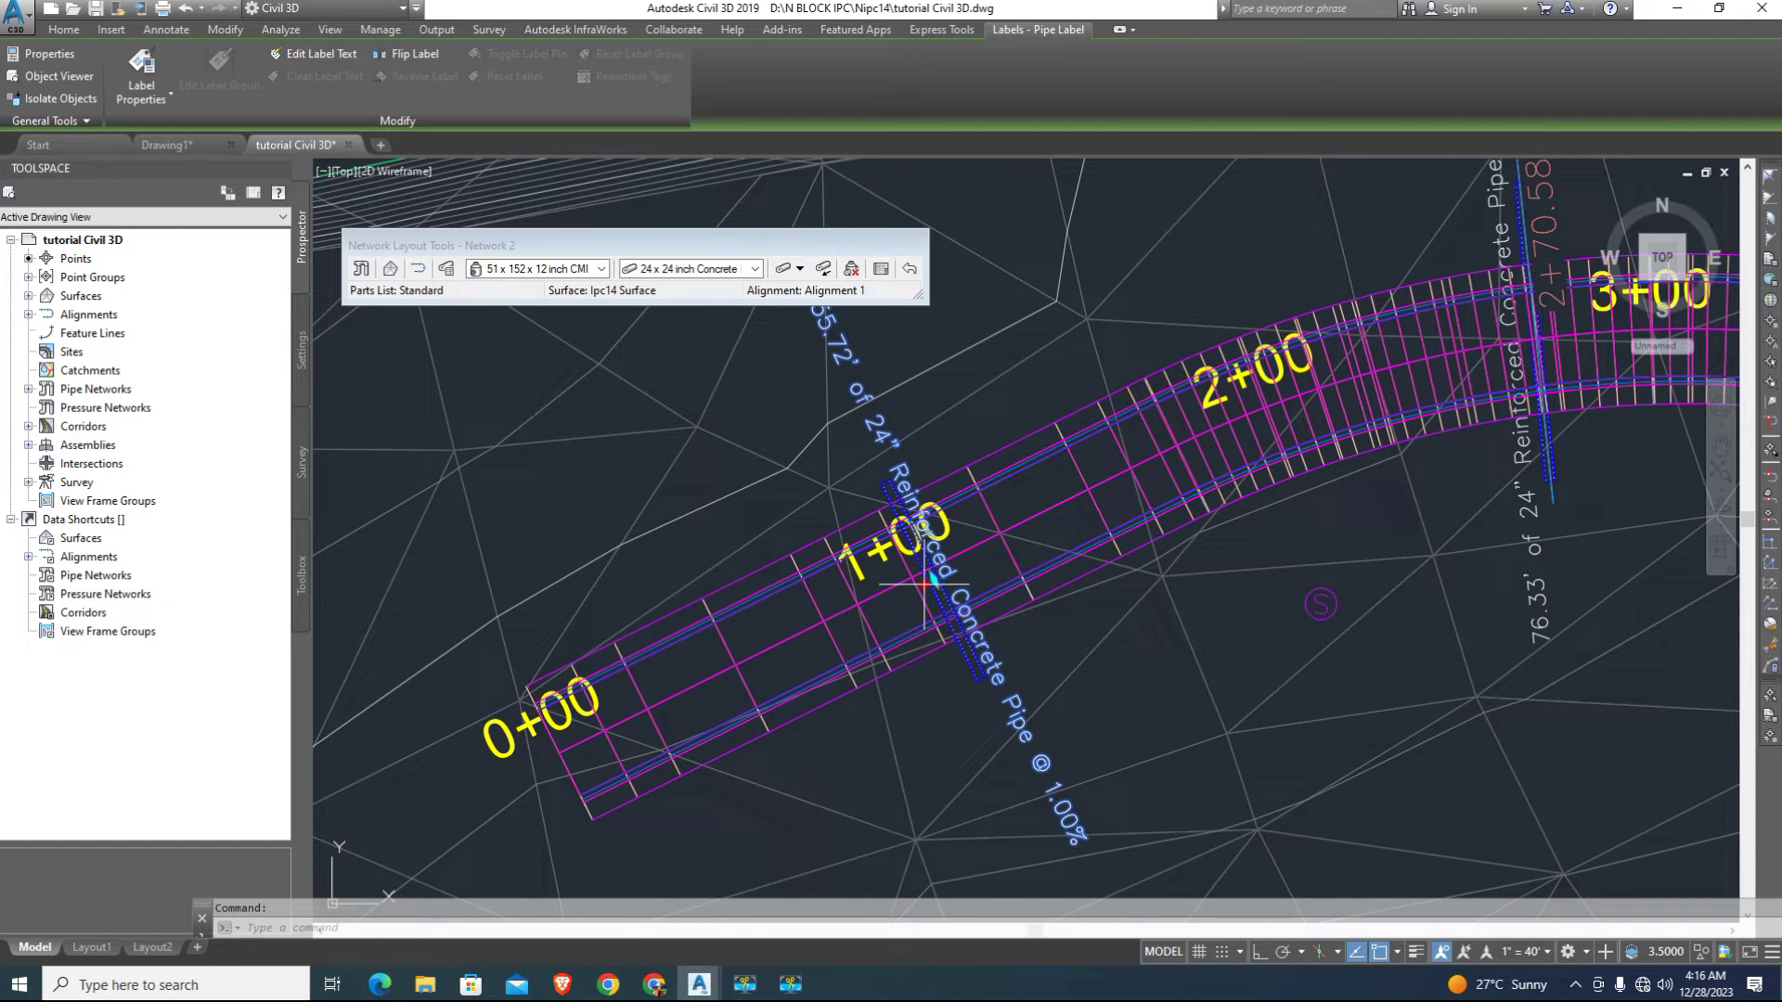
{"action": "left_click", "coordinate": [931, 582]}
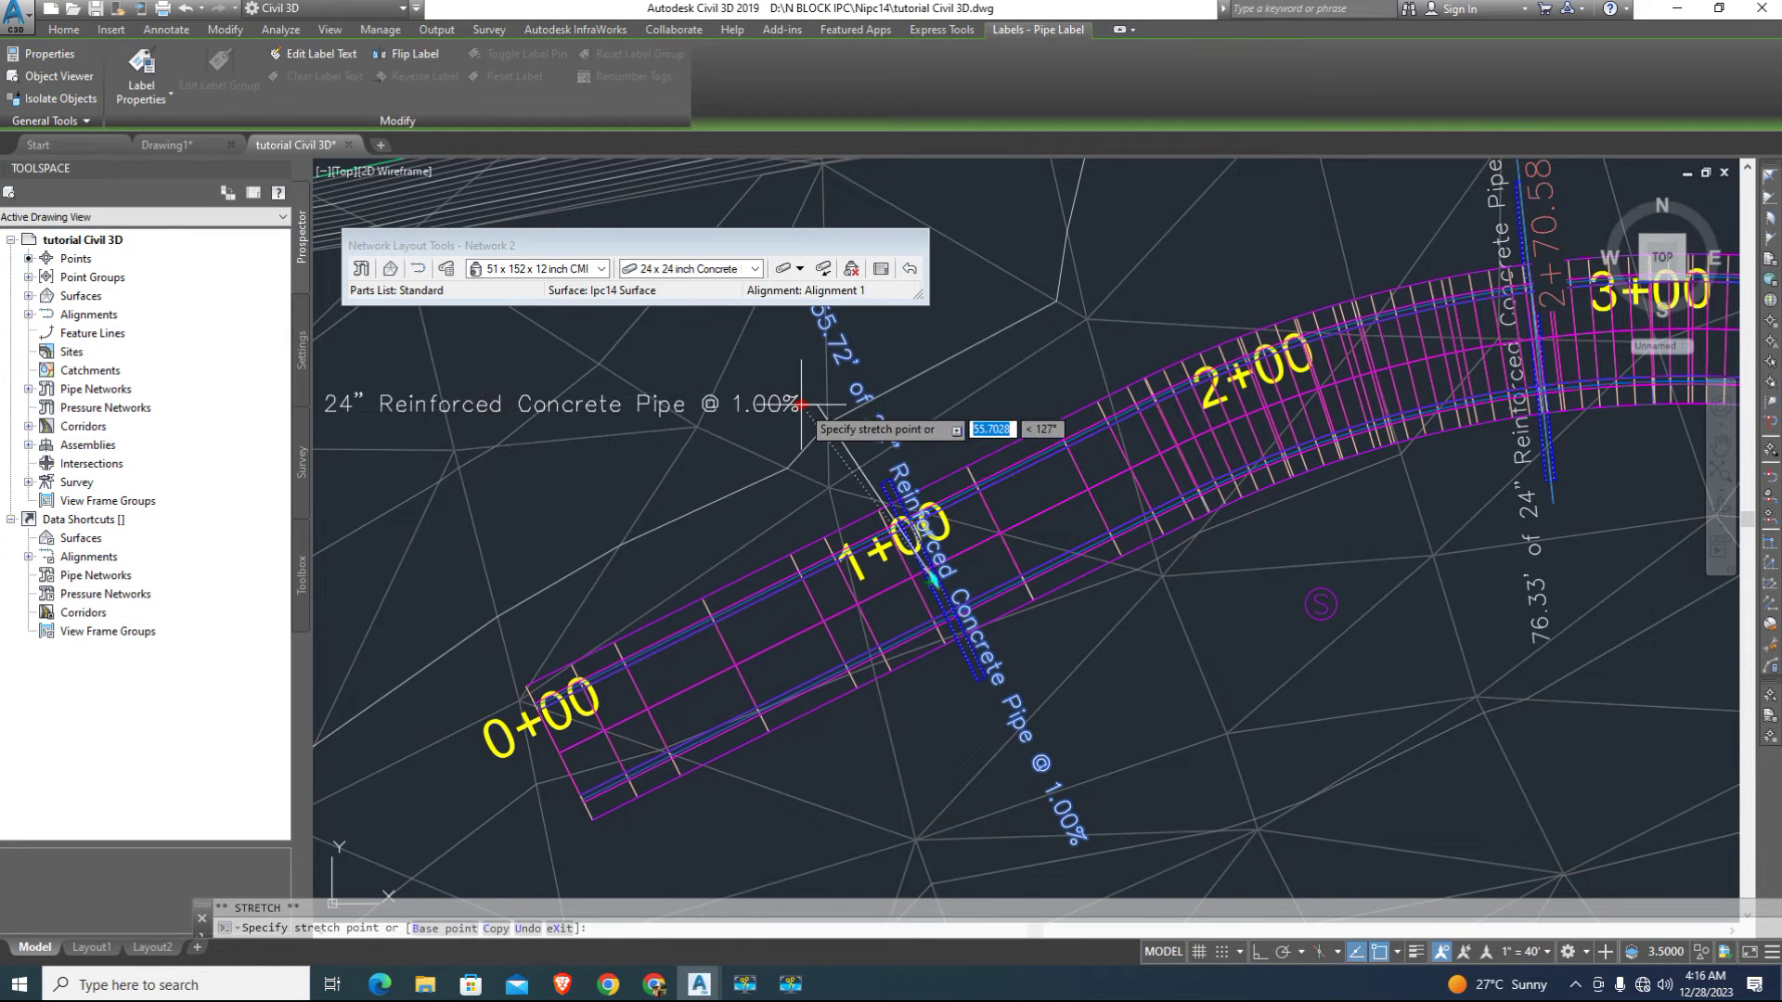
{"action": "left_click", "coordinate": [802, 405]}
{"action": "key", "text": "Escape"}
{"action": "middle_click_drag", "start_coordinate": [657, 486], "coordinate": [822, 501]}
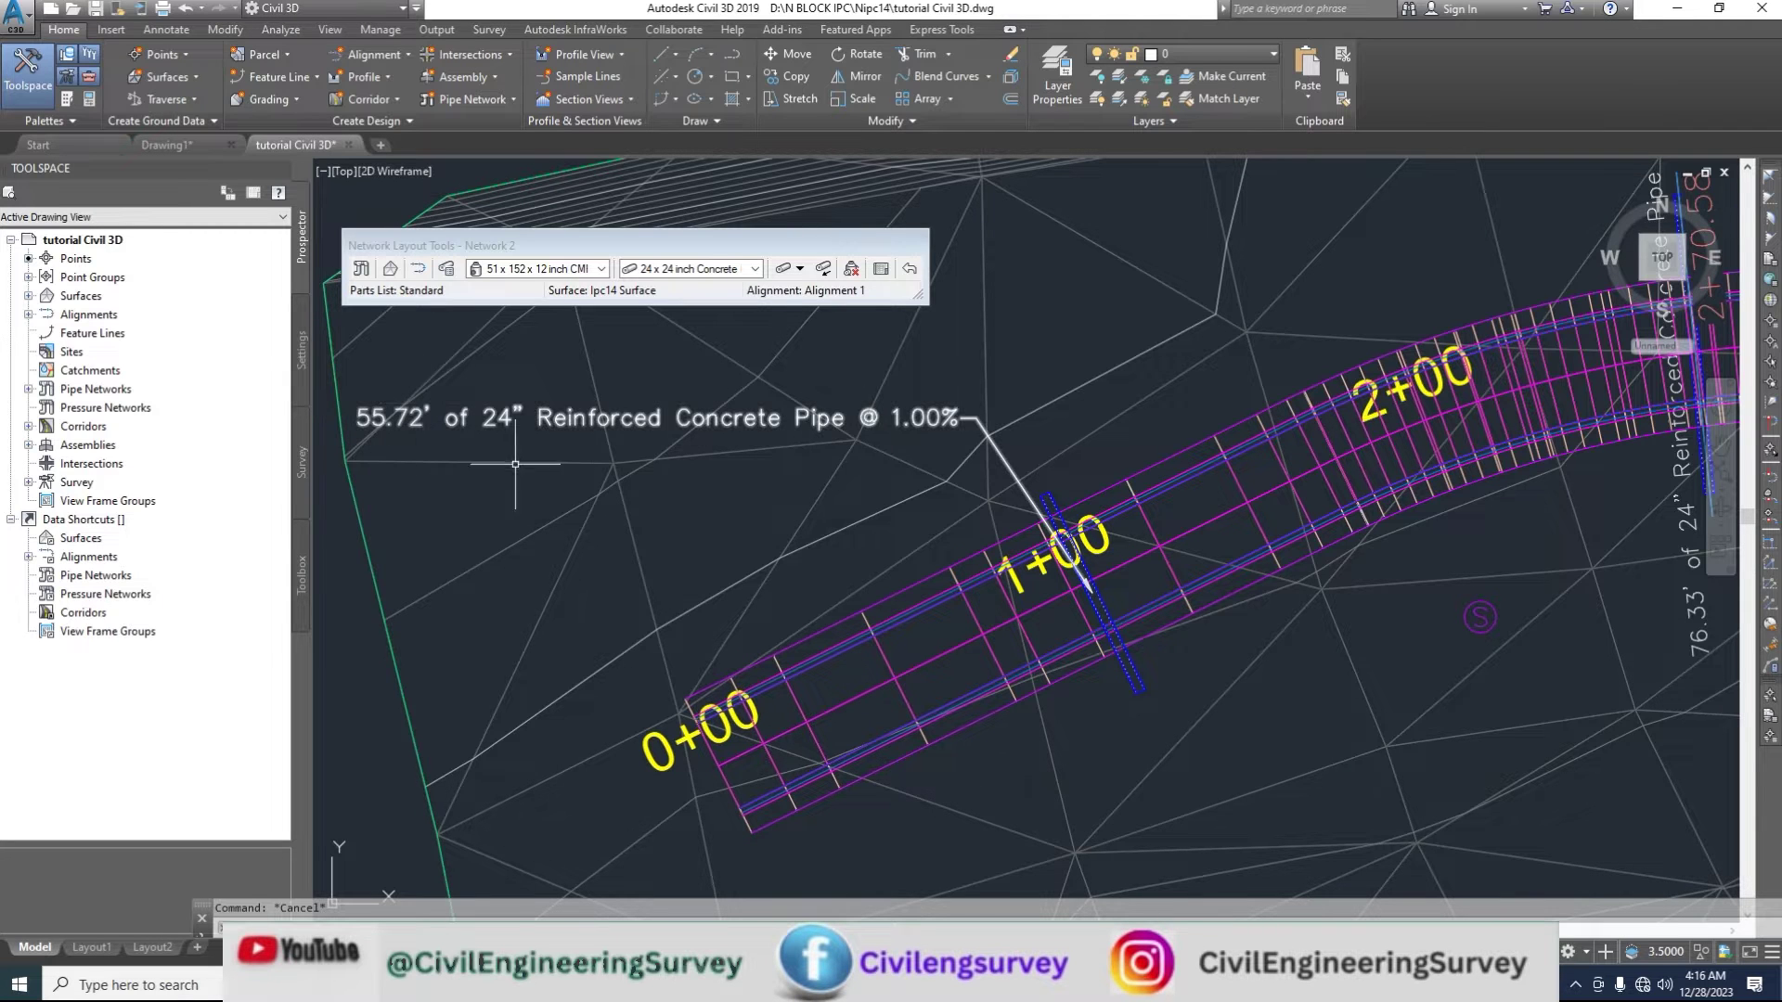
{"action": "middle_click_drag", "start_coordinate": [550, 439], "coordinate": [525, 436]}
{"action": "middle_click_drag", "start_coordinate": [1114, 647], "coordinate": [1030, 634]}
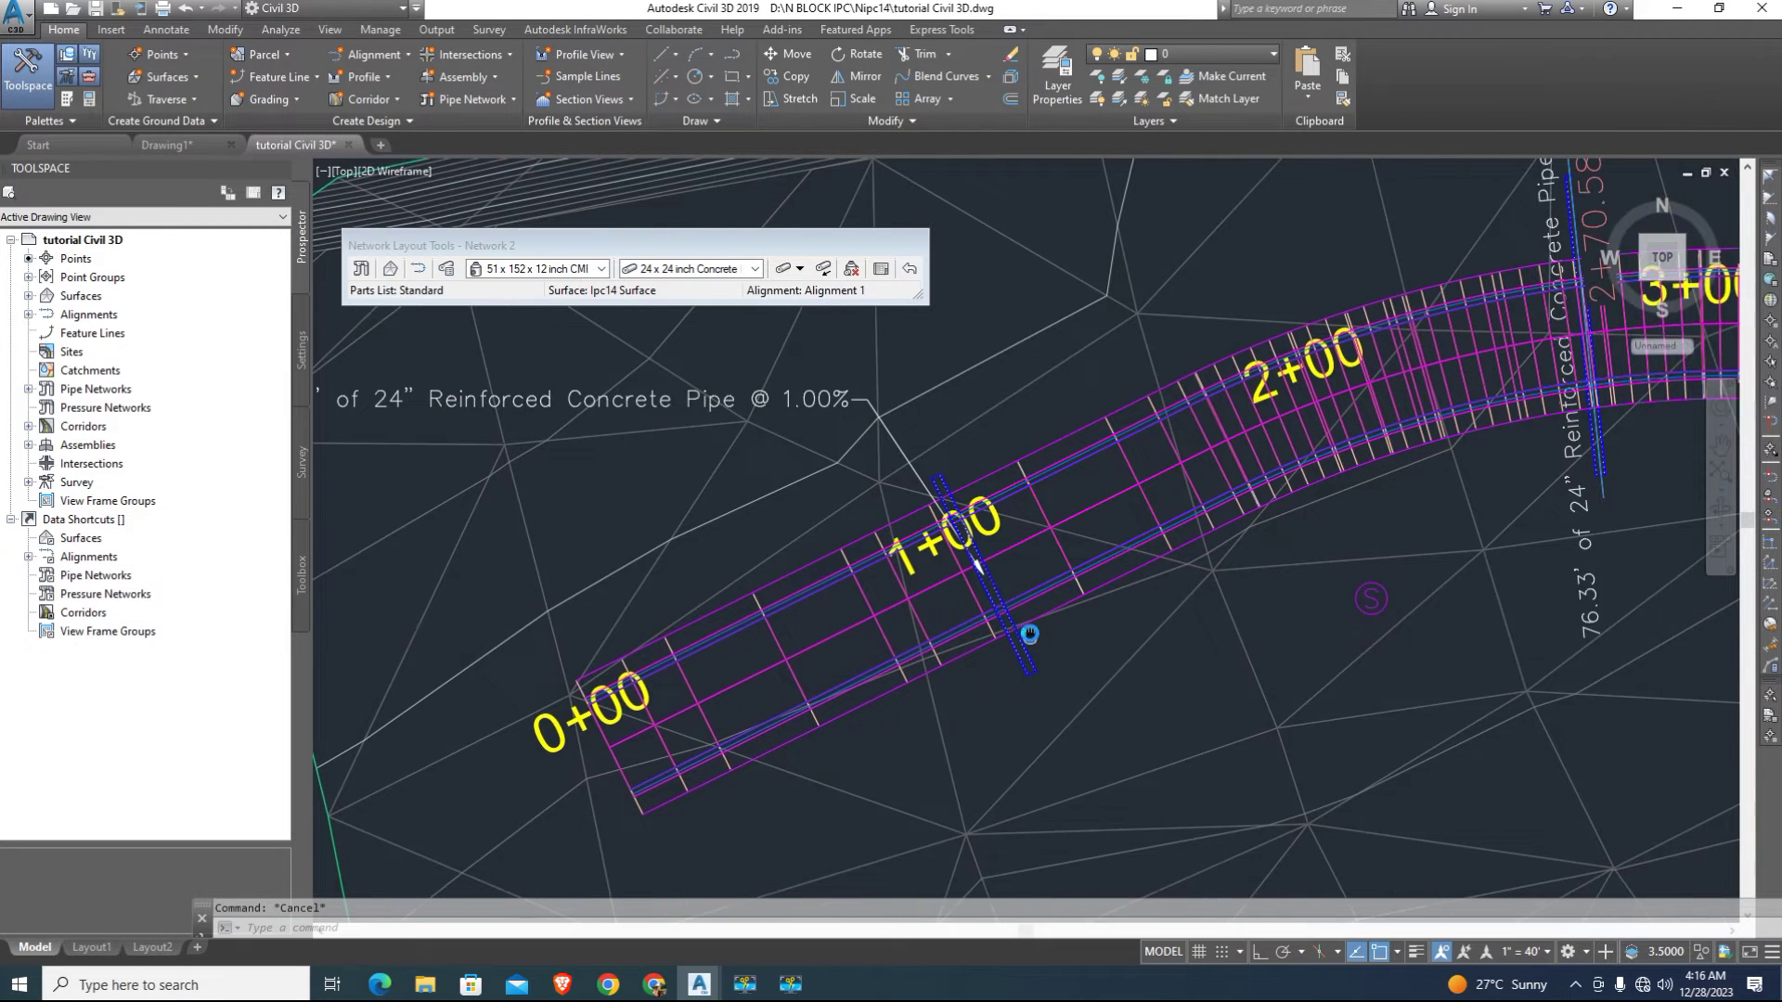
Draw a straight polyline about 64 ft long along the new pipe, crossing the corridor and extending past both pipe ends
{"action": "scroll", "coordinate": [999, 618], "scroll_direction": "up", "scroll_amount": 2}
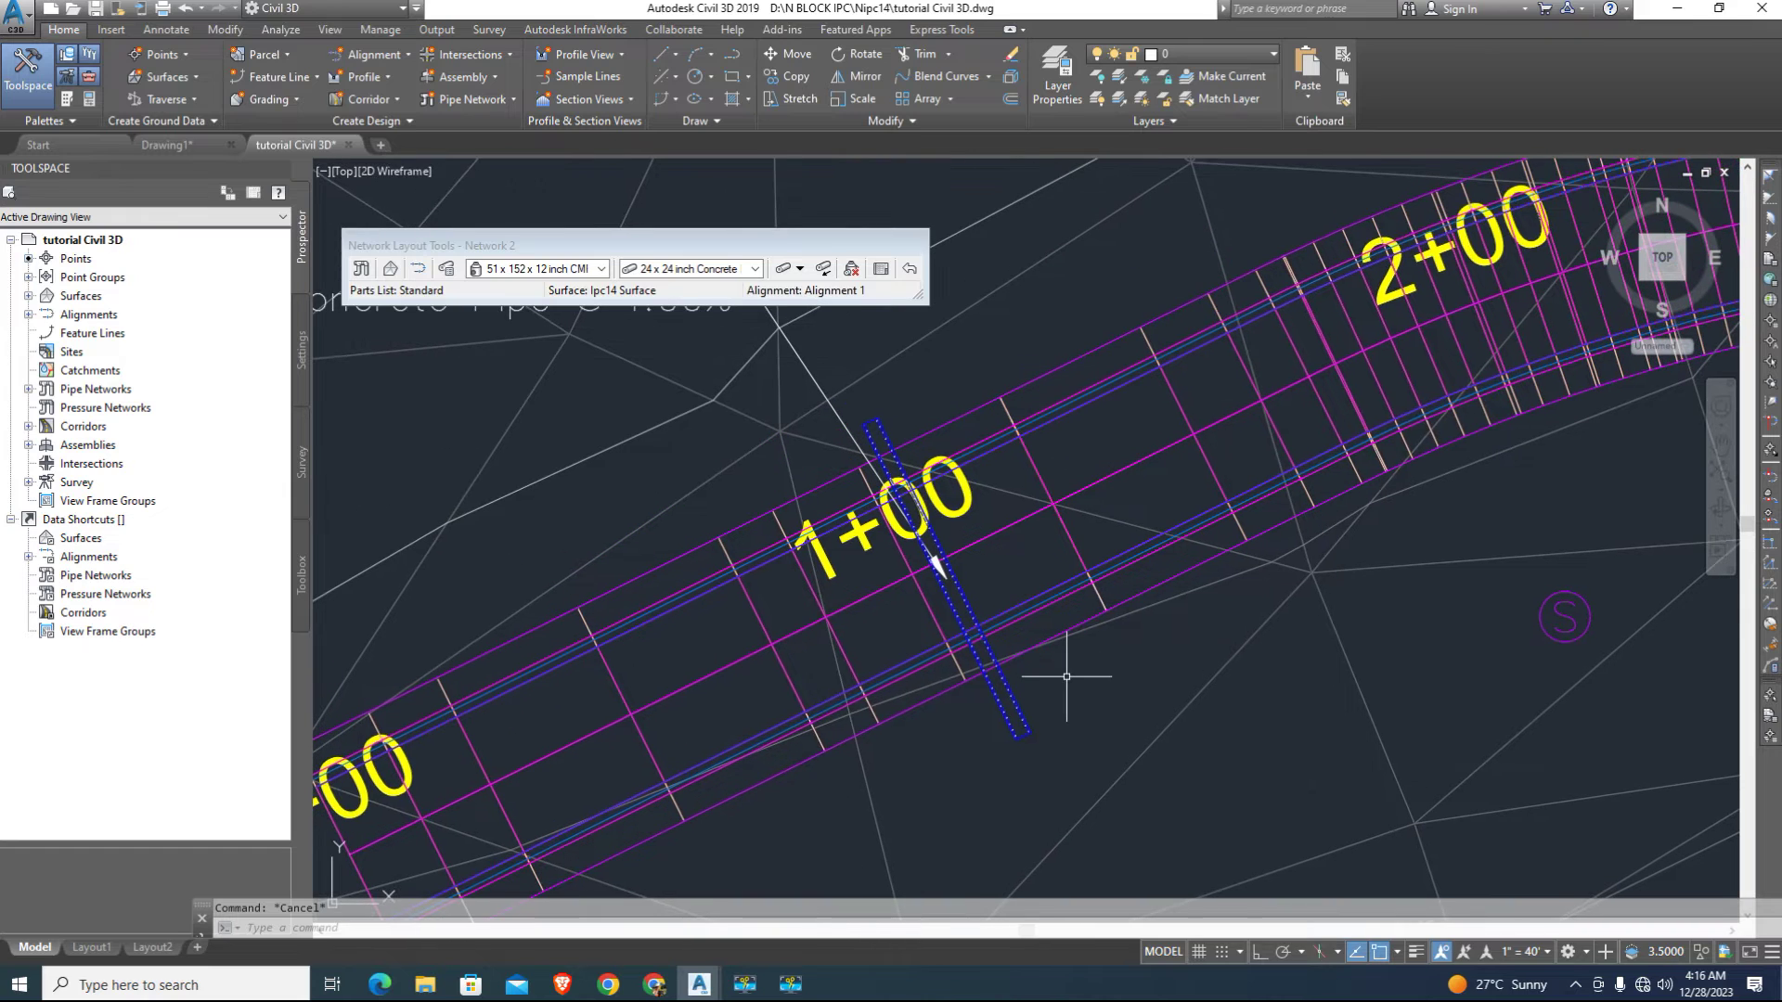
{"action": "type", "text": "l"}
{"action": "key", "text": "space"}
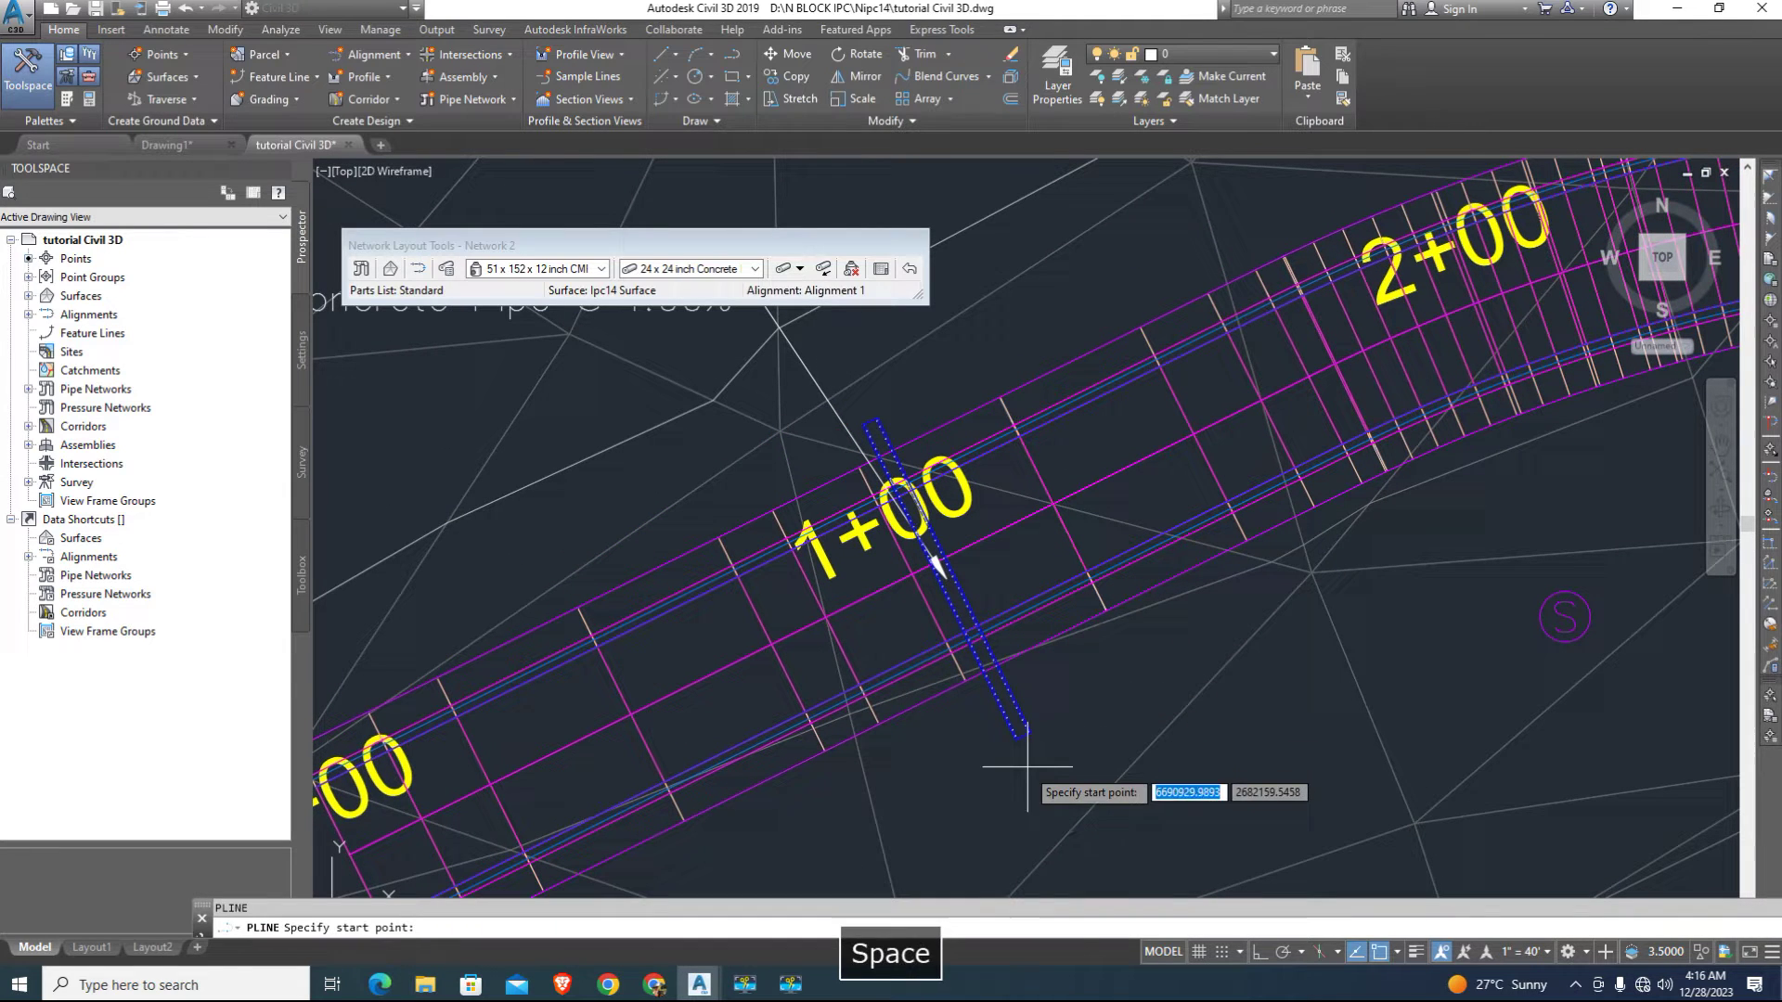
{"action": "left_click", "coordinate": [1030, 763]}
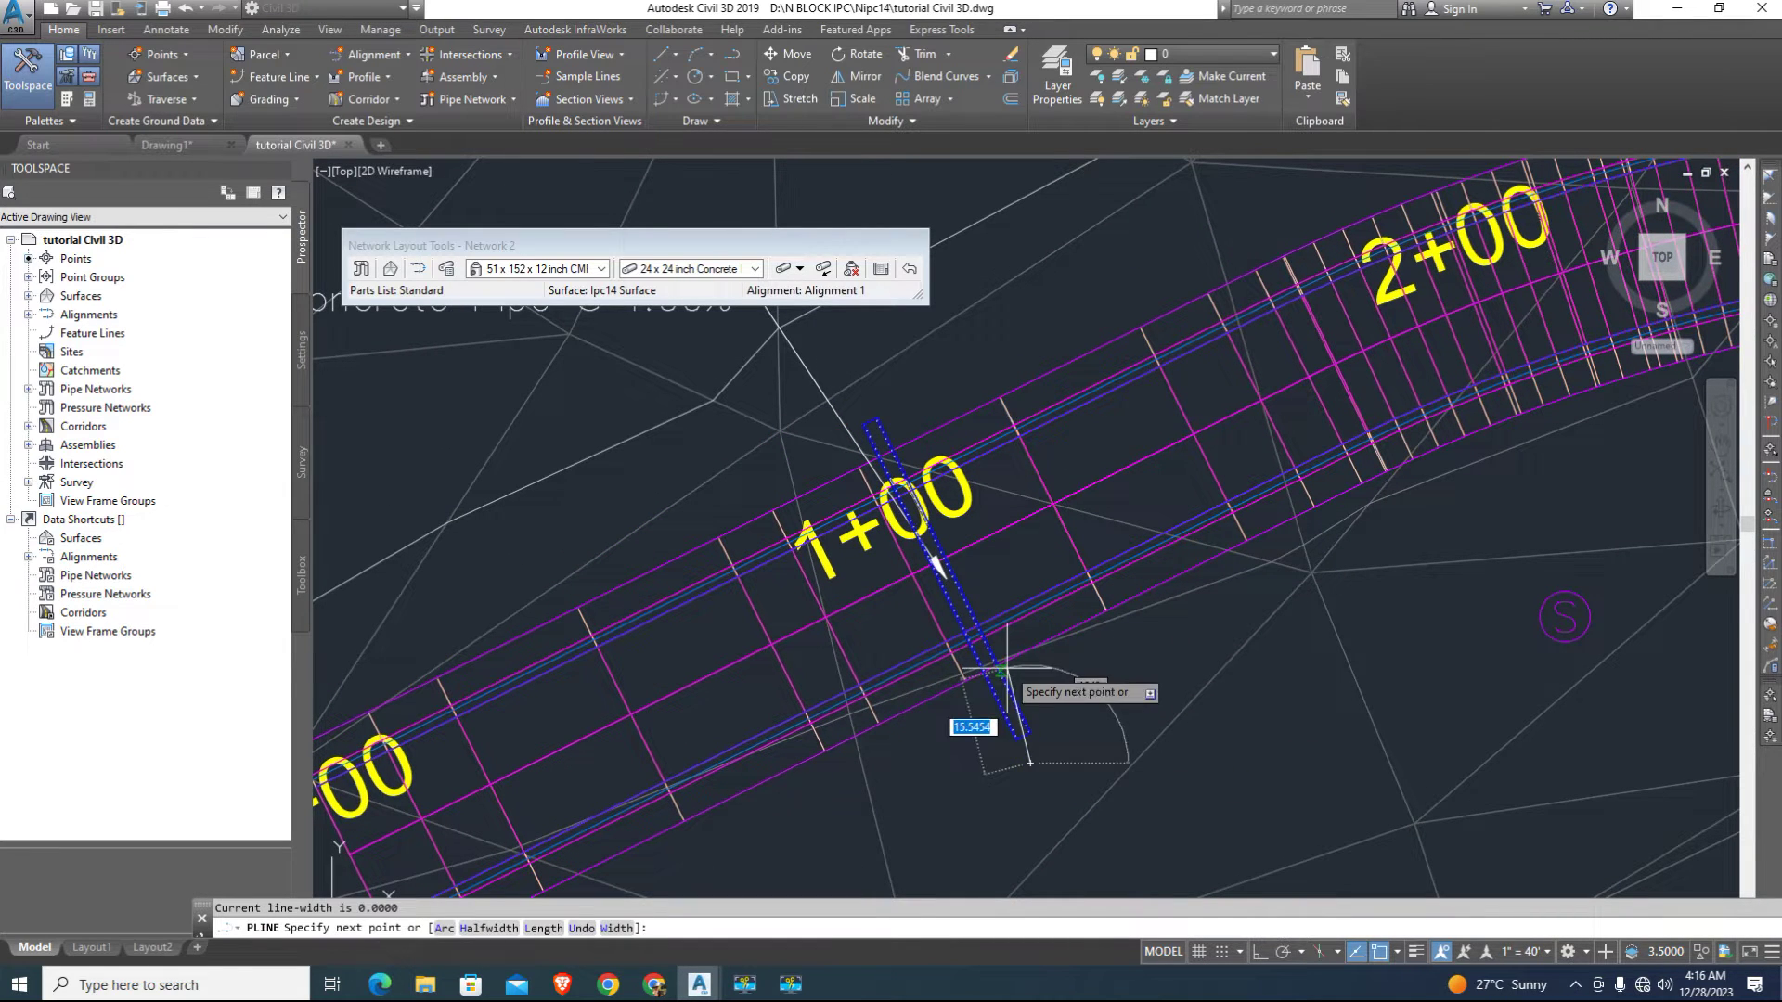
{"action": "left_click", "coordinate": [858, 398]}
{"action": "key", "text": "space"}
Stretch the polyline's southern end slightly outward so it runs along the middle of the pipe
{"action": "scroll", "coordinate": [1009, 870], "scroll_direction": "up", "scroll_amount": 2}
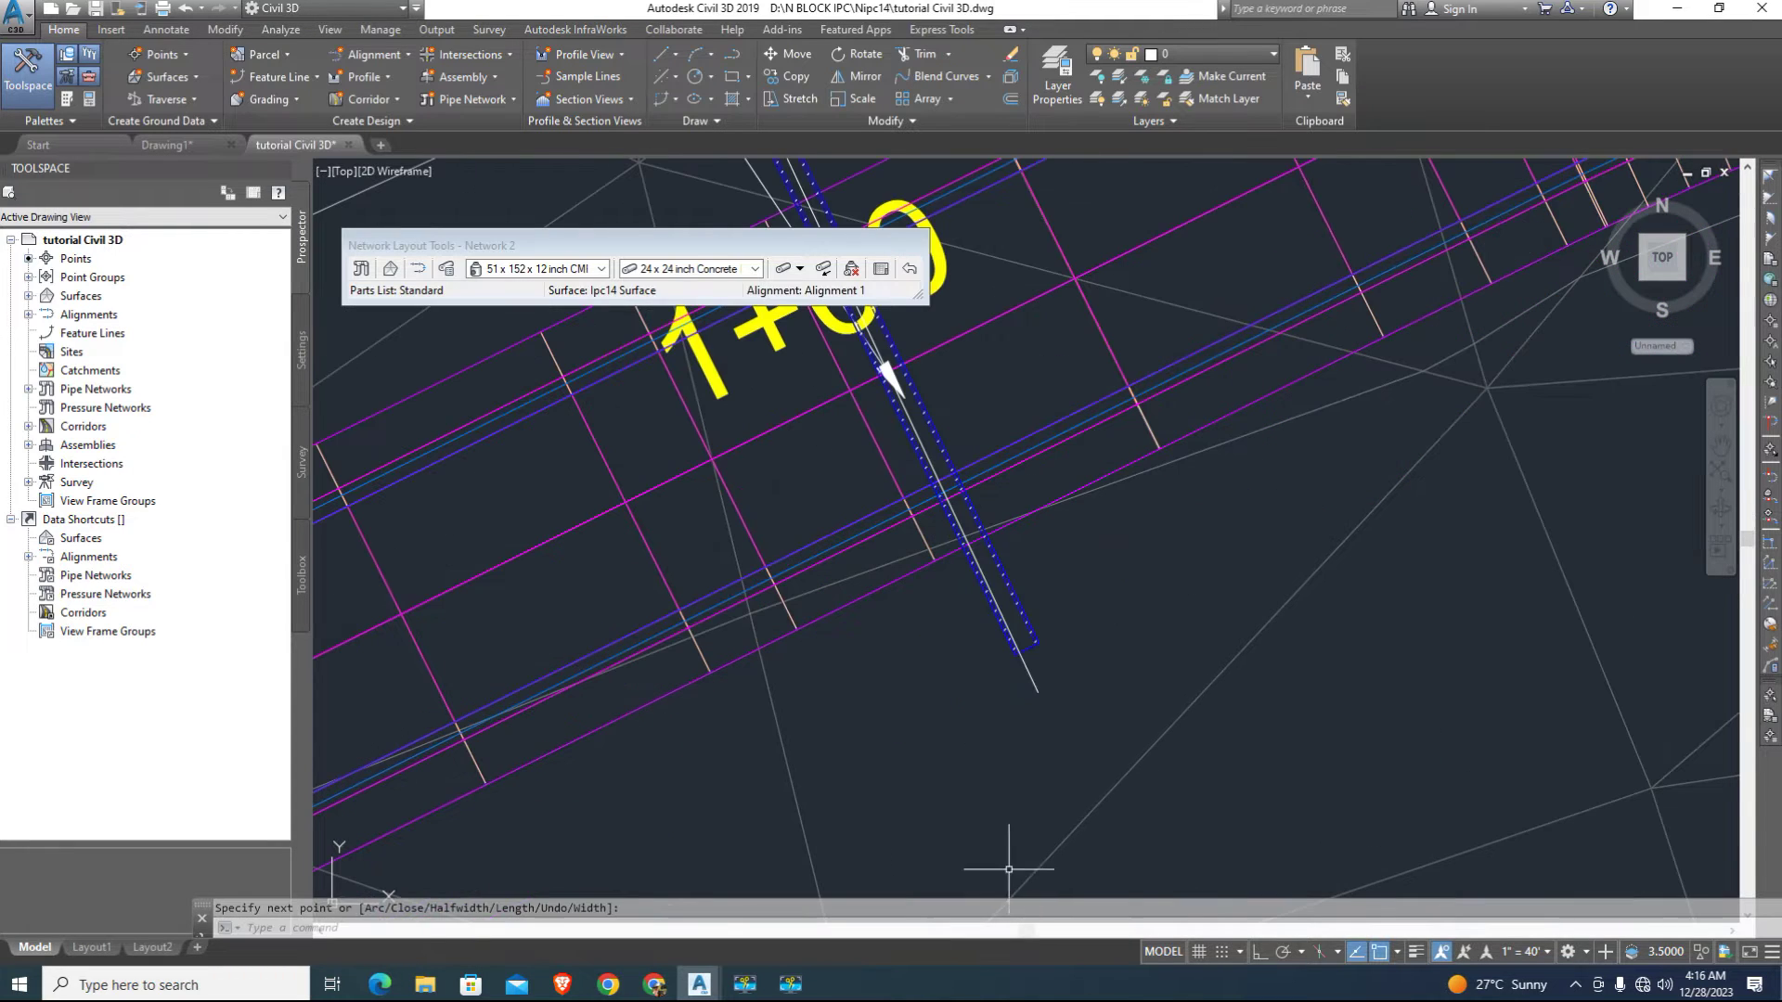
{"action": "left_click", "coordinate": [1032, 688]}
{"action": "left_click", "coordinate": [1037, 692]}
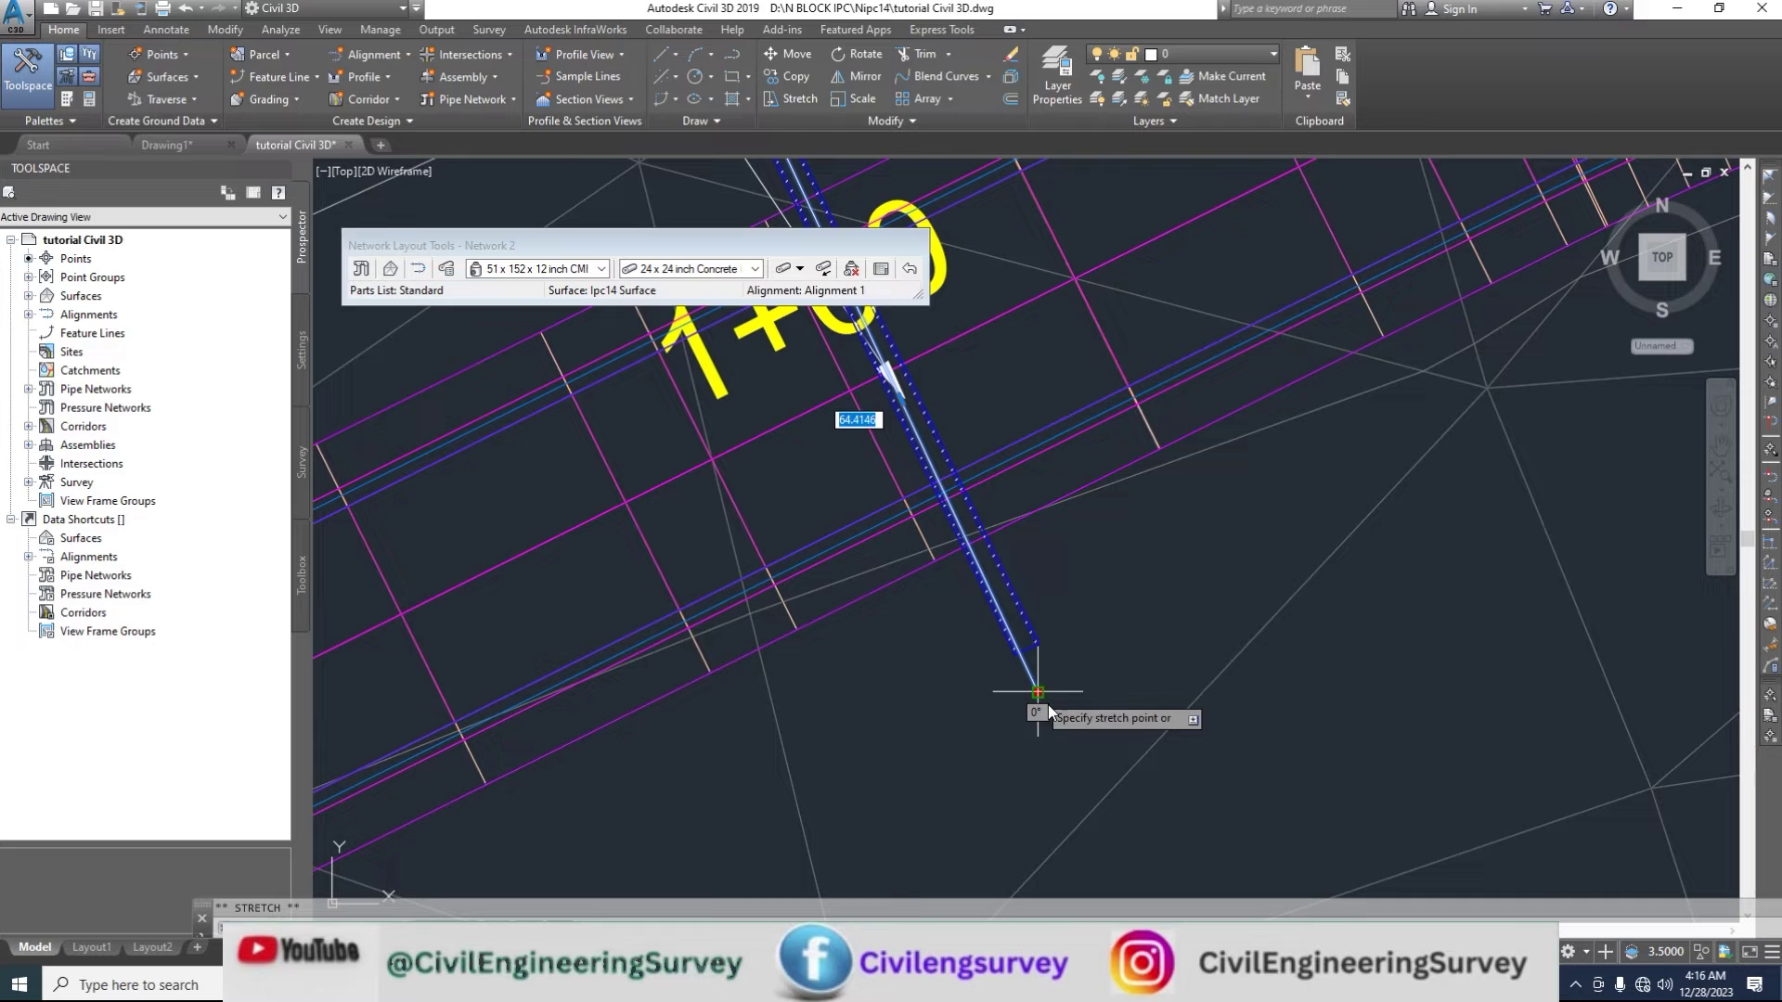
{"action": "left_click", "coordinate": [1059, 711]}
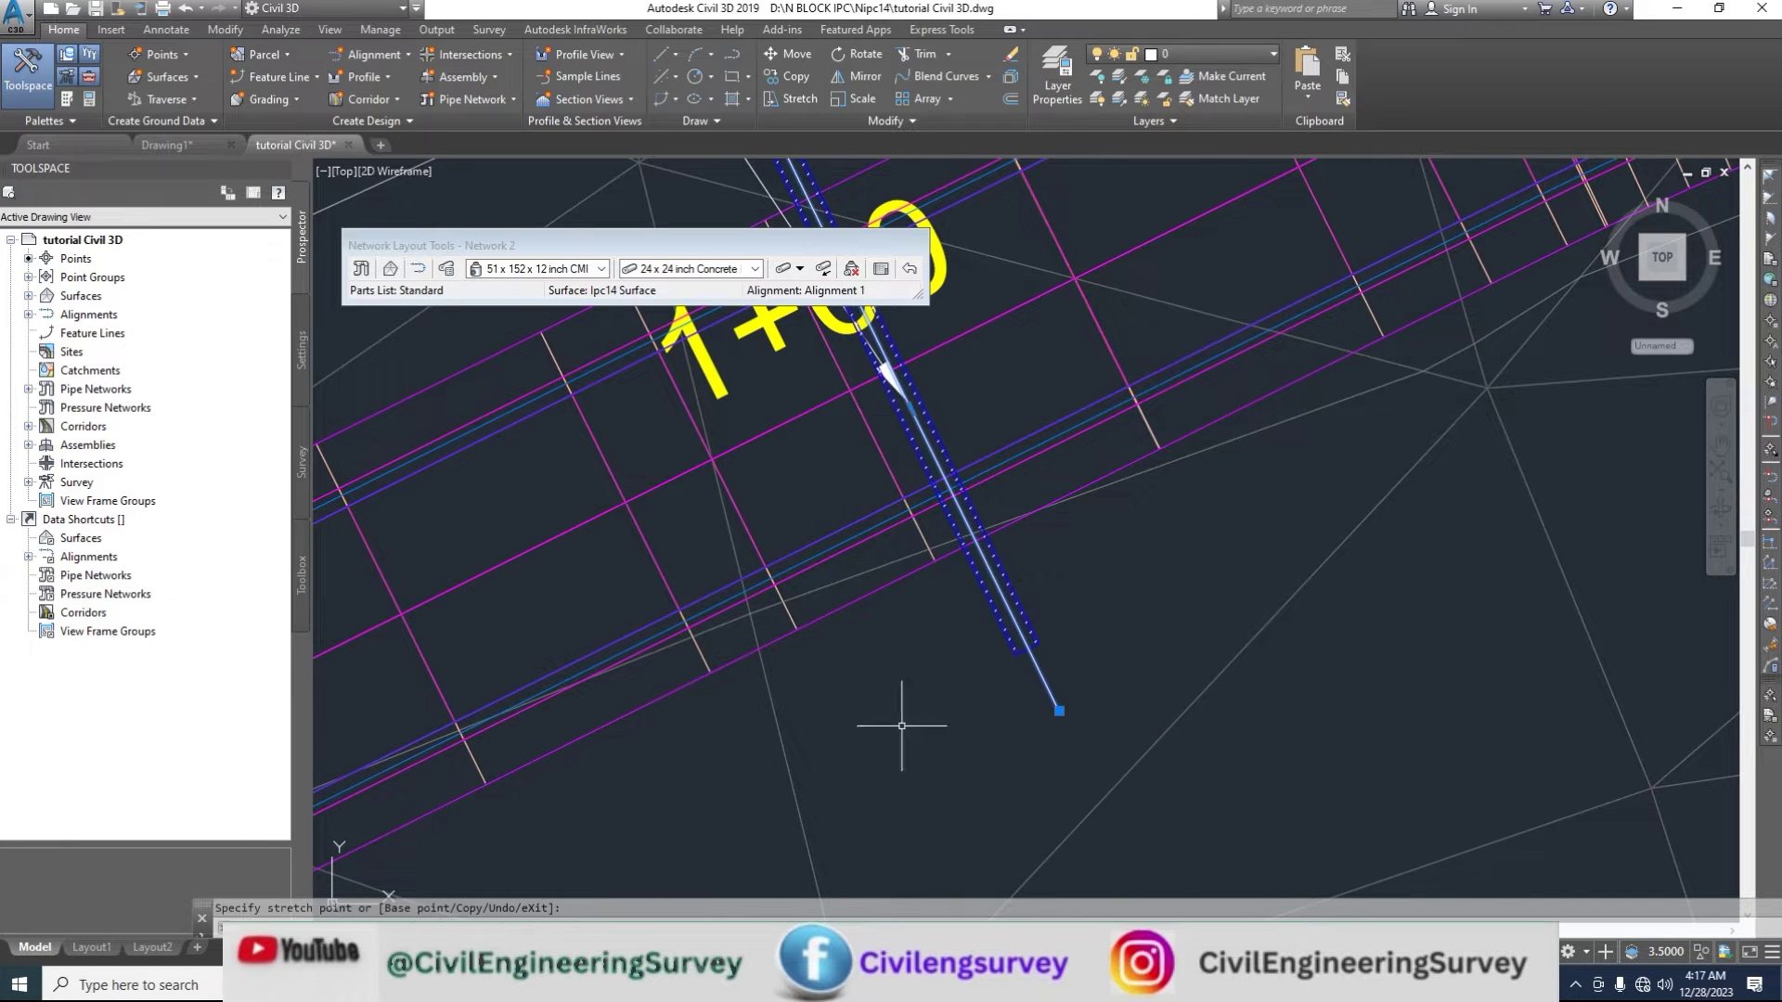
Erase the selected objects and remove the existing sample line at station 1+04.65, keeping the polyline along the pipe
{"action": "scroll", "coordinate": [916, 722], "scroll_direction": "down", "scroll_amount": 4}
{"action": "scroll", "coordinate": [864, 600], "scroll_direction": "up", "scroll_amount": 3}
{"action": "key", "text": "Delete"}
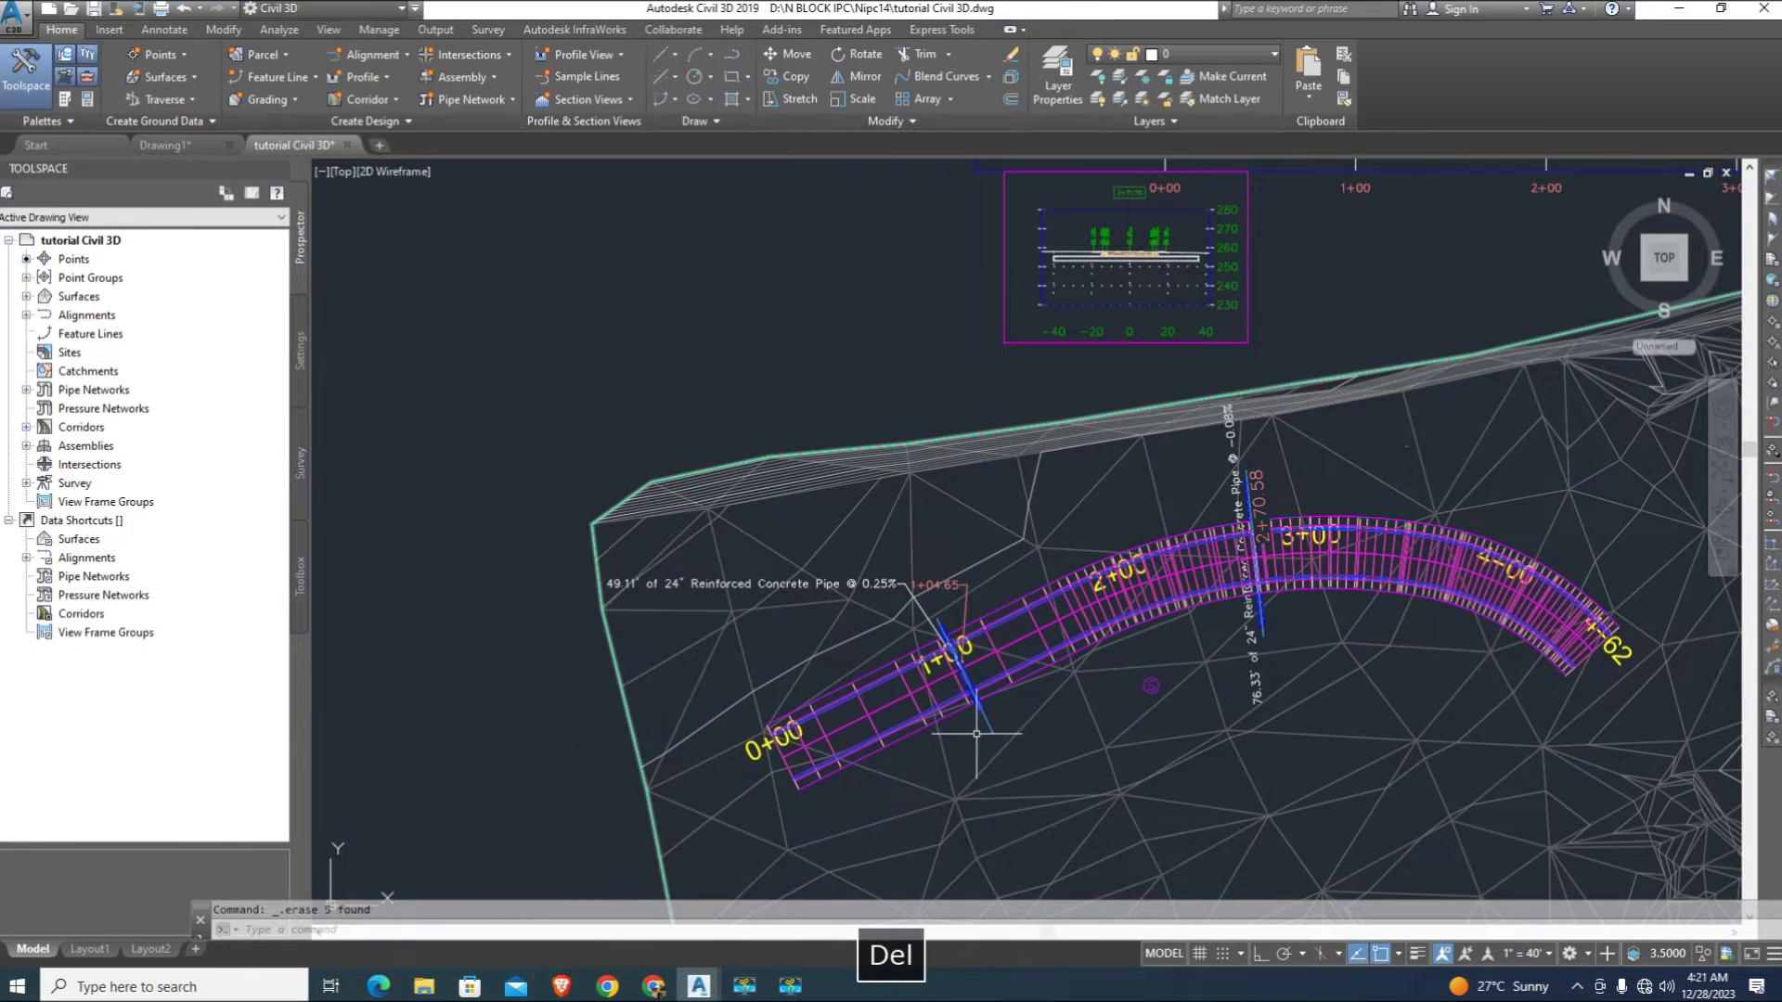
{"action": "scroll", "coordinate": [1015, 740], "scroll_direction": "up", "scroll_amount": 5}
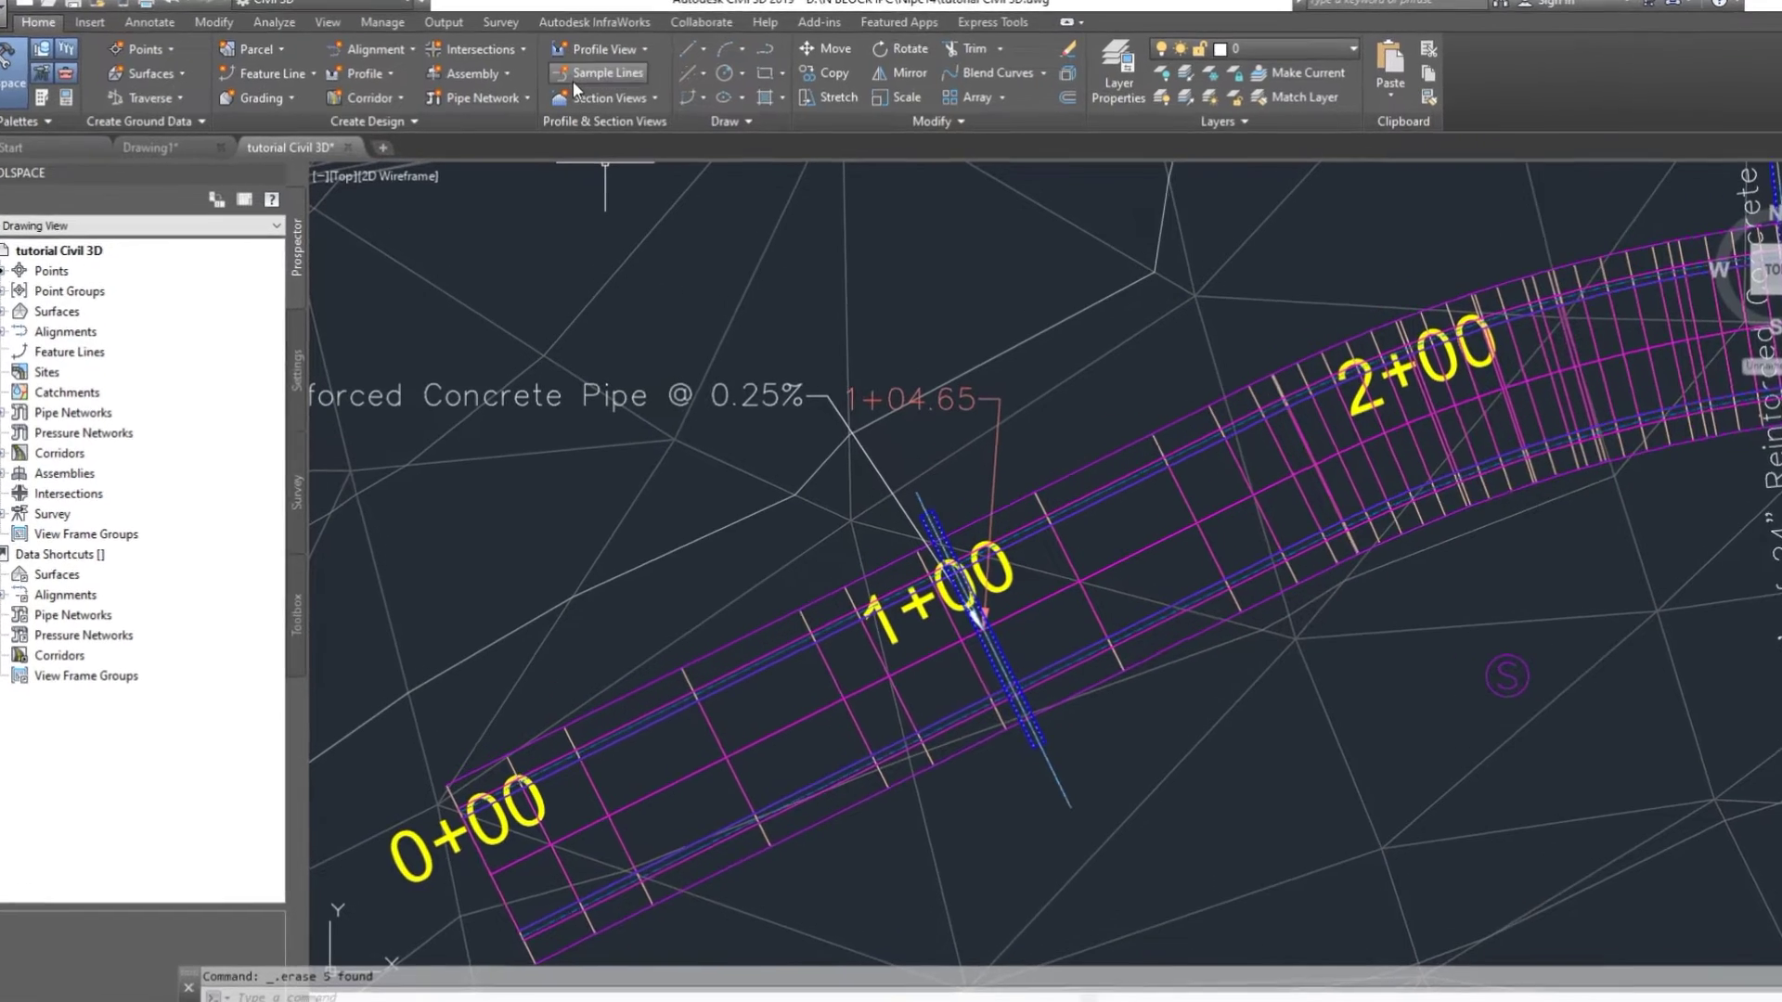
{"action": "left_click", "coordinate": [550, 81]}
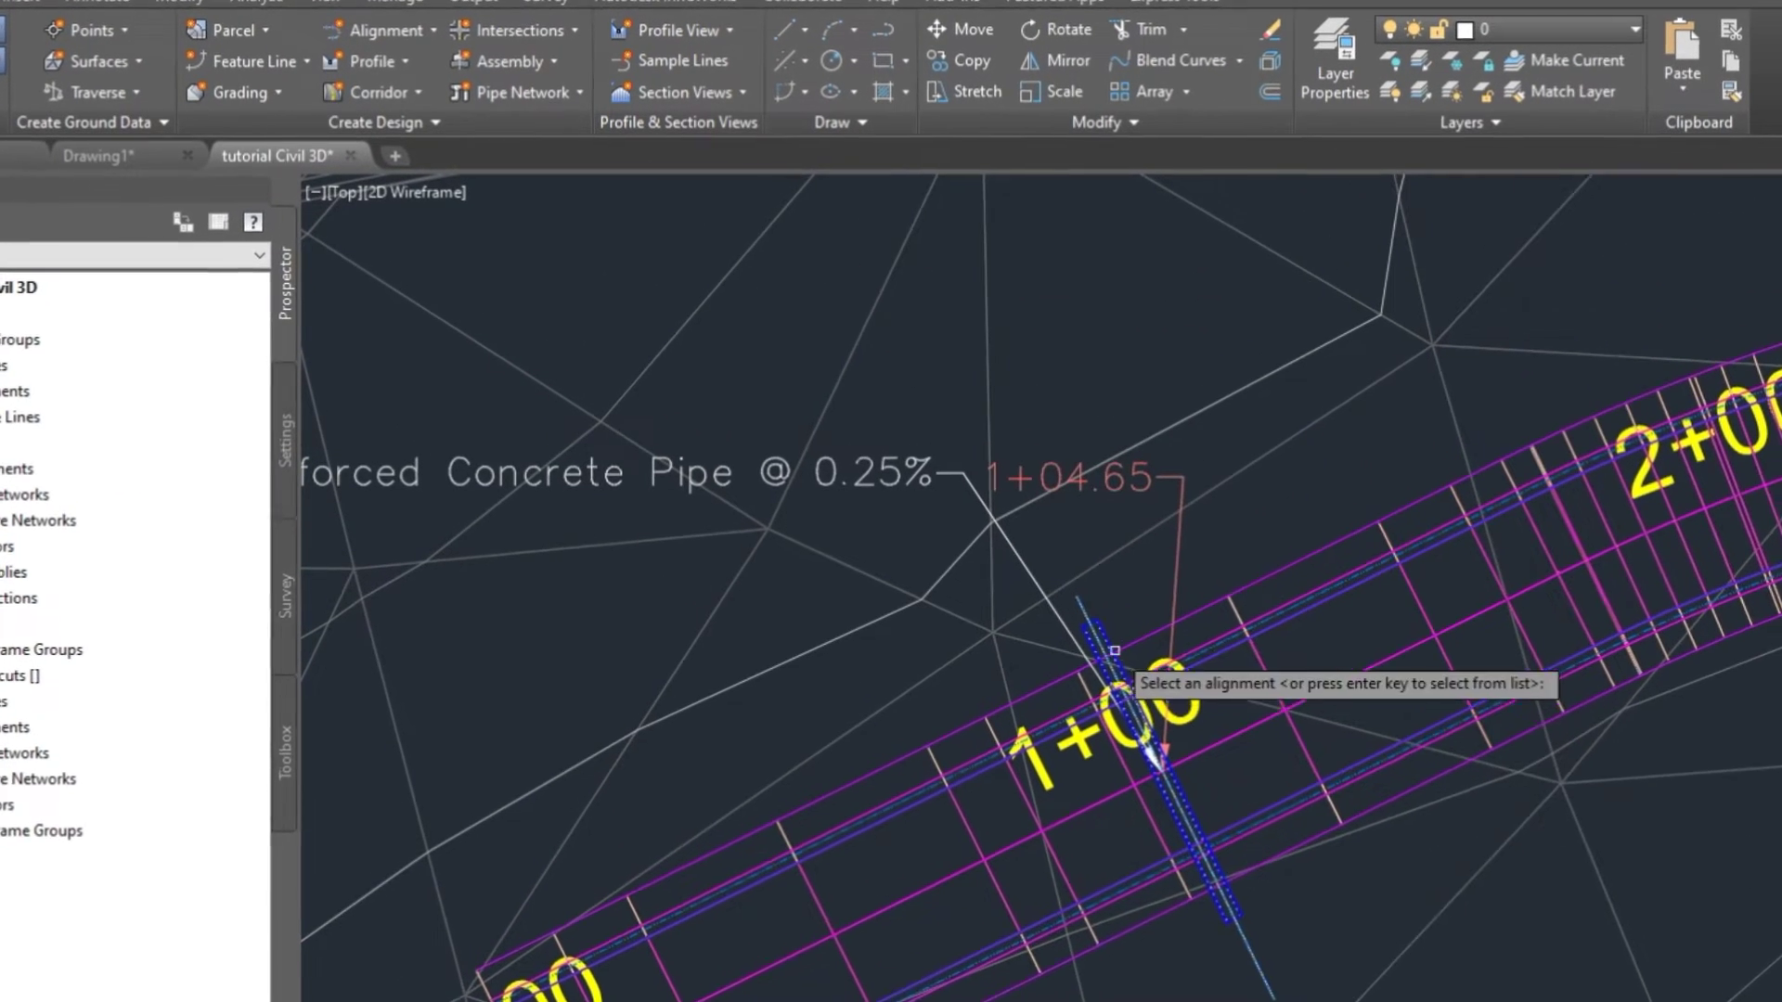
{"action": "scroll", "coordinate": [1091, 622], "scroll_direction": "up", "scroll_amount": 3}
{"action": "left_click", "coordinate": [1086, 603]}
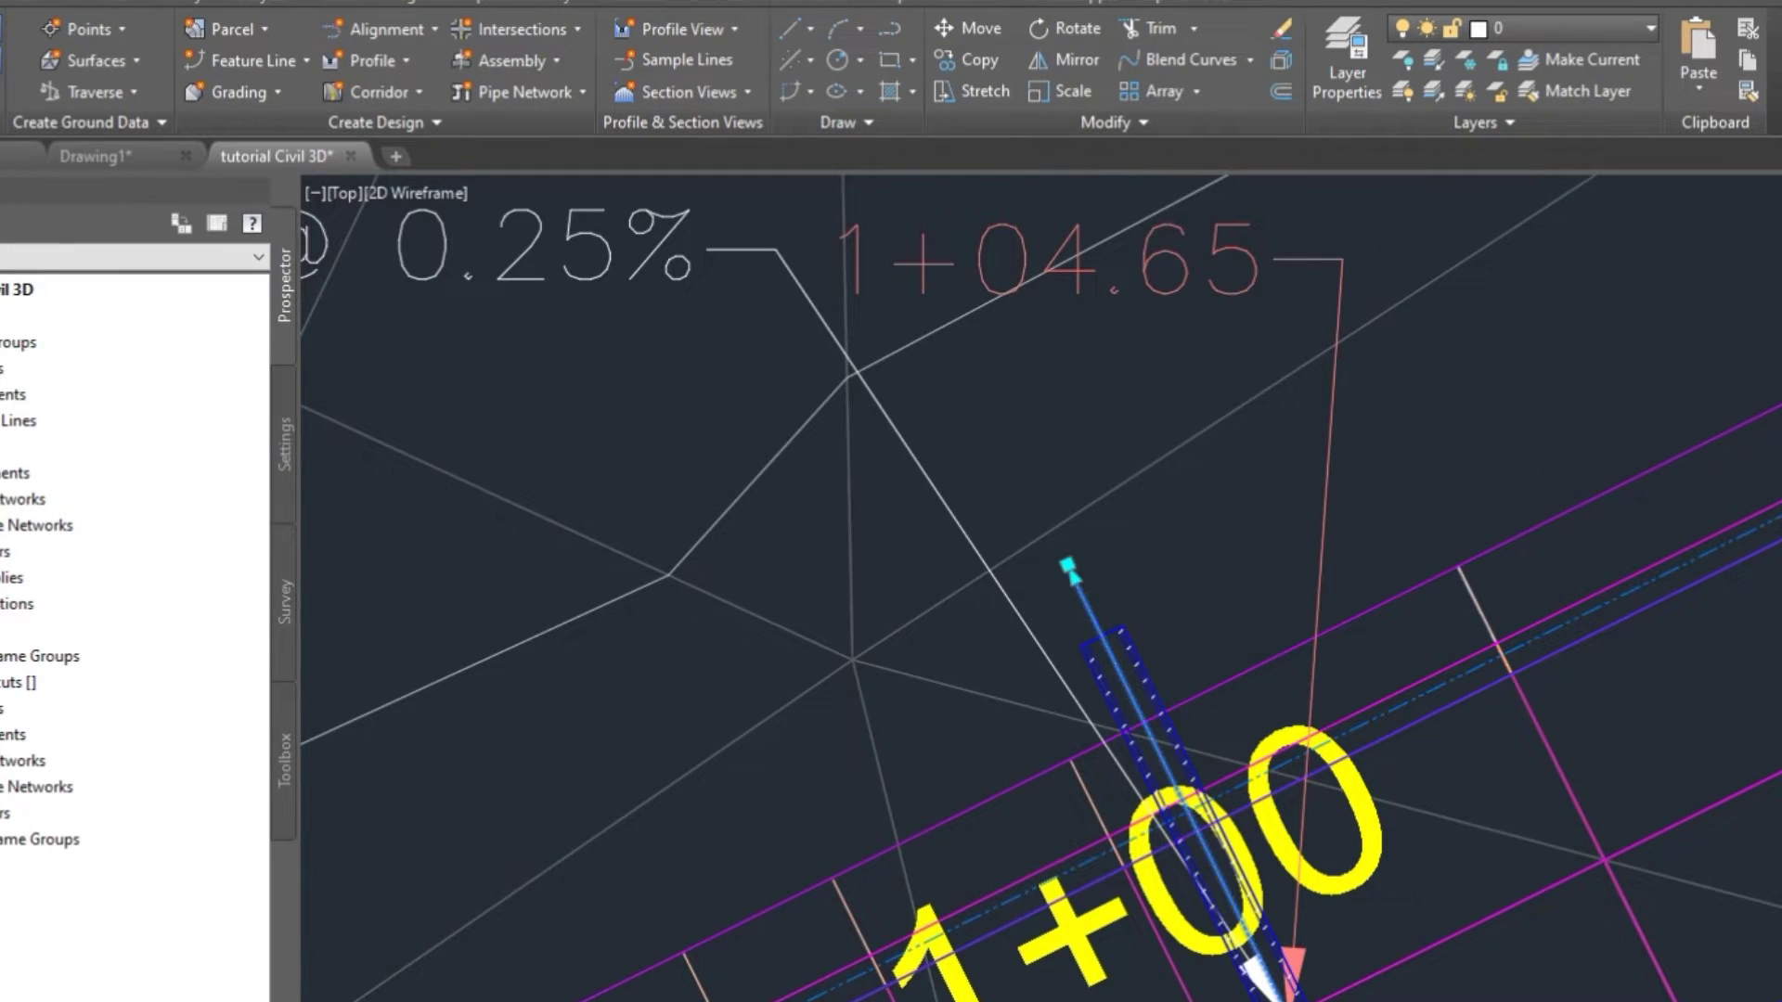
{"action": "key", "text": "Escape"}
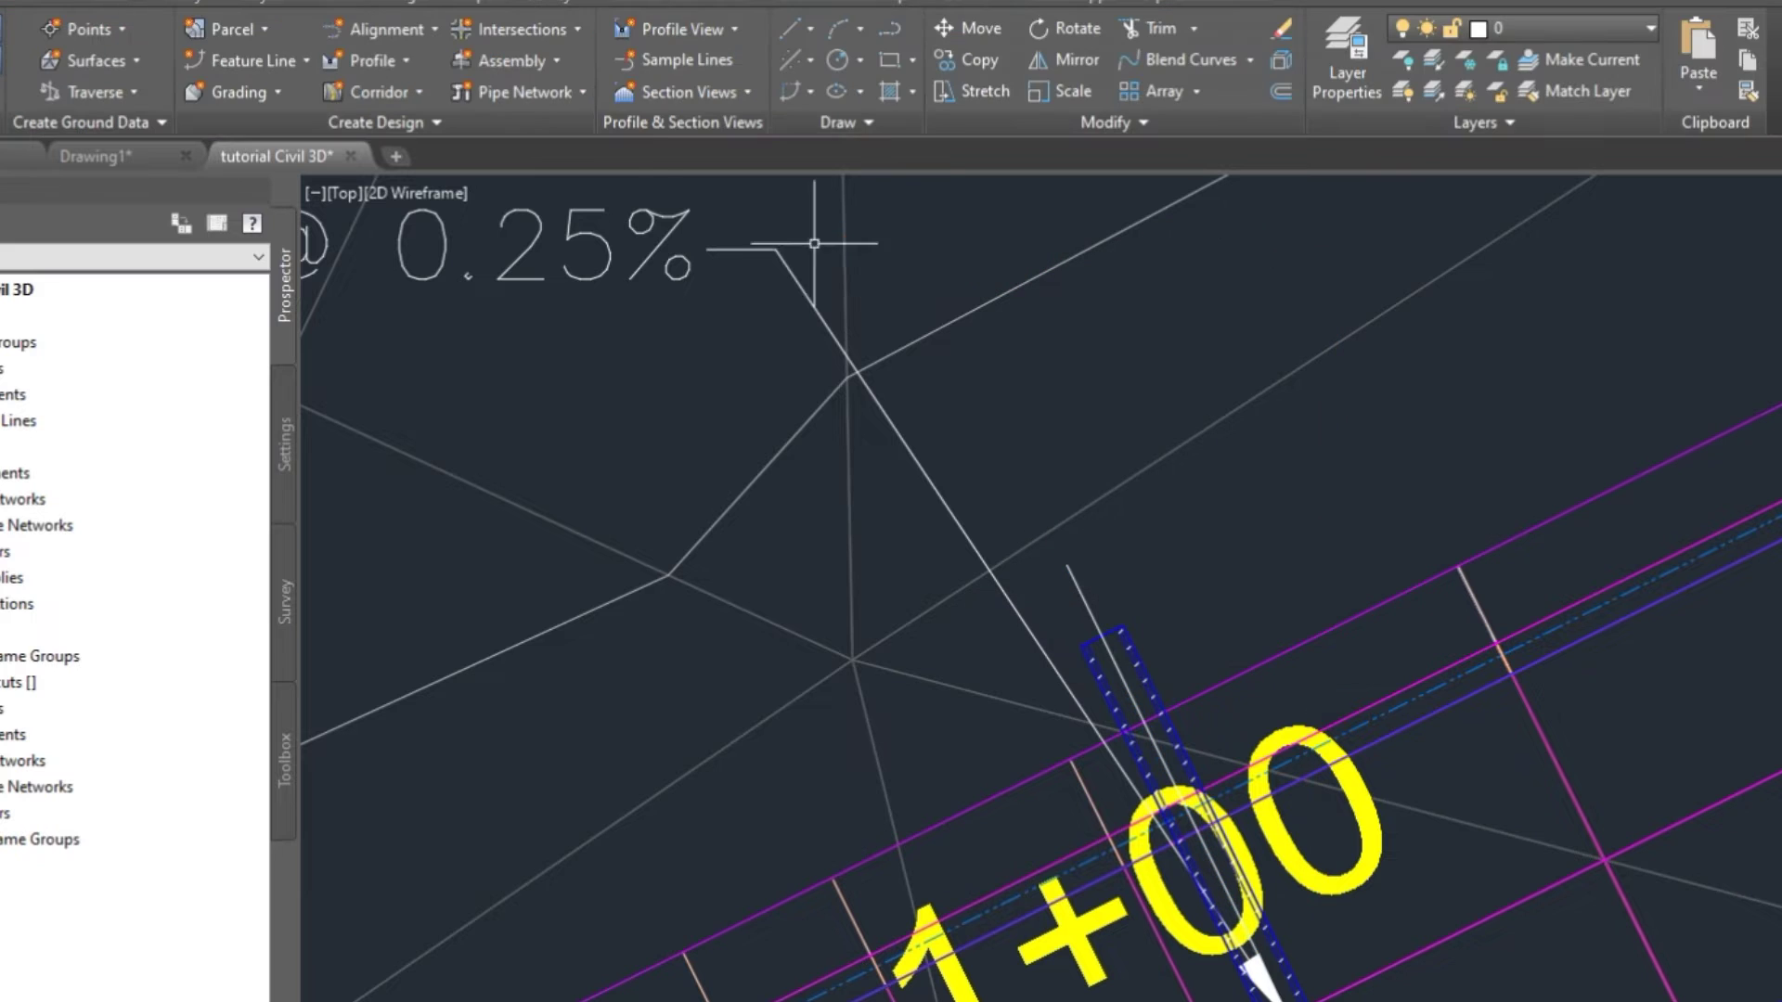
Create a sample line on Alignment 1 by selecting the existing polyline along the pipe near station 1+00
{"action": "left_click", "coordinate": [677, 61]}
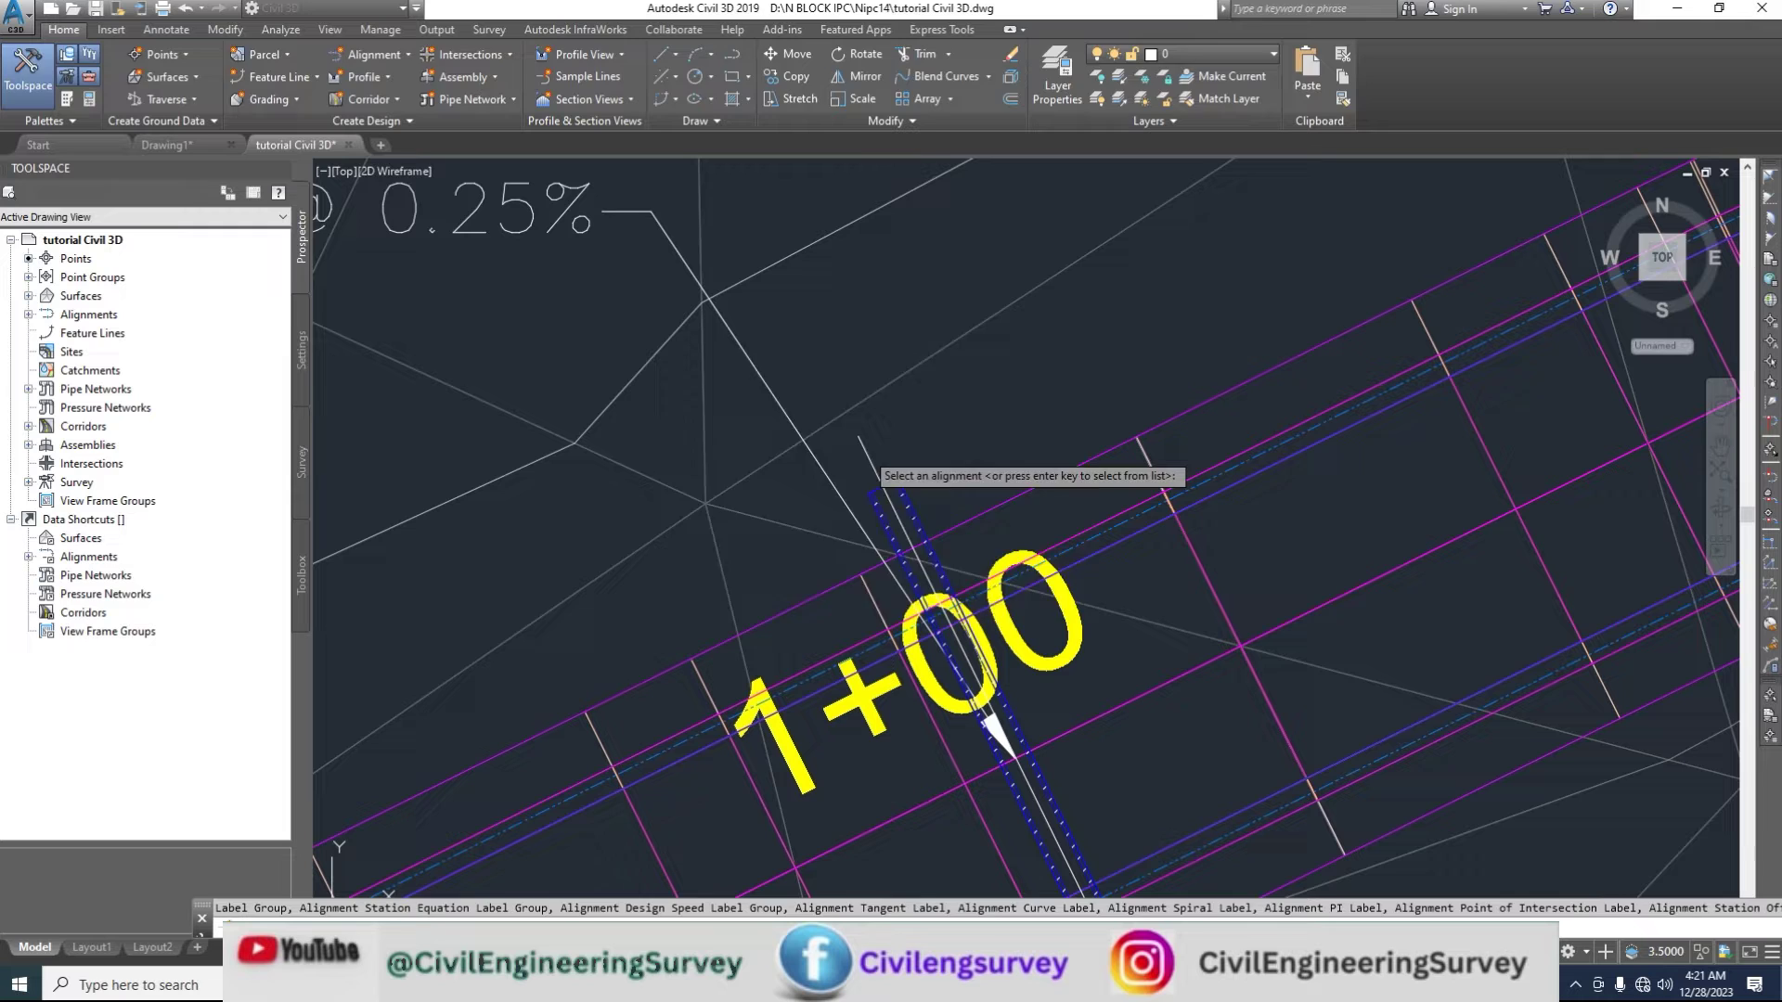
{"action": "key", "text": "Return"}
{"action": "left_click", "coordinate": [892, 595]}
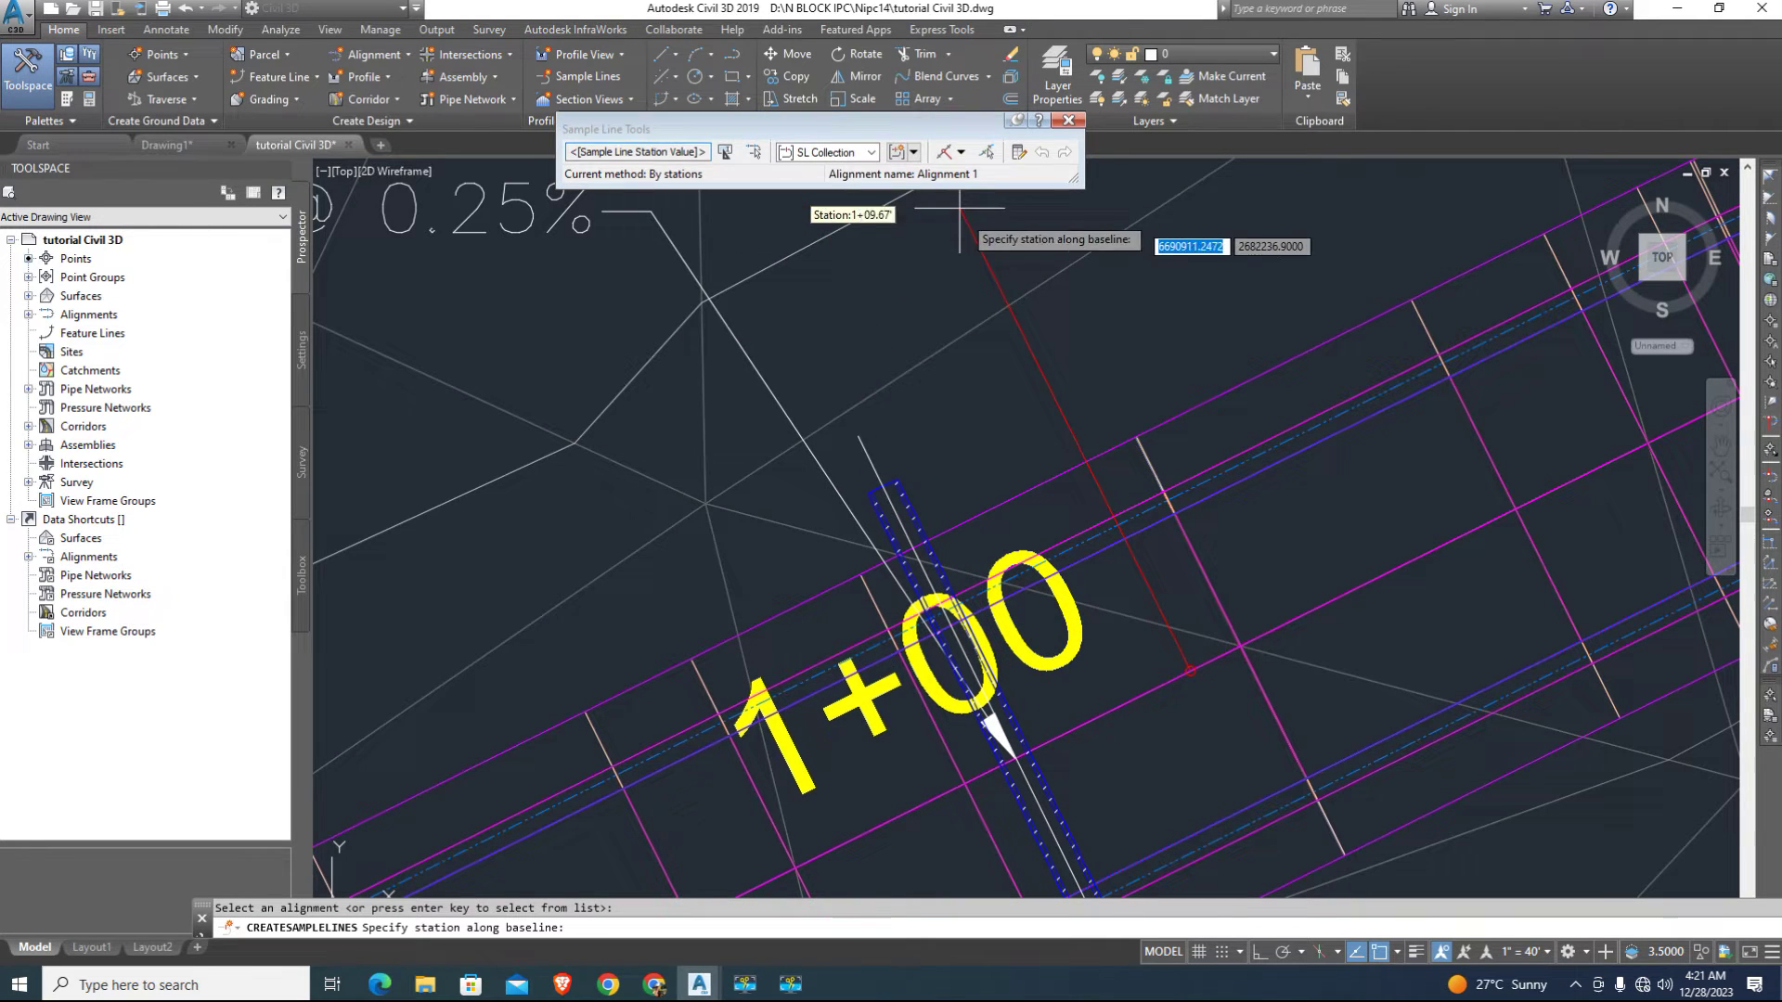
{"action": "left_click", "coordinate": [914, 153]}
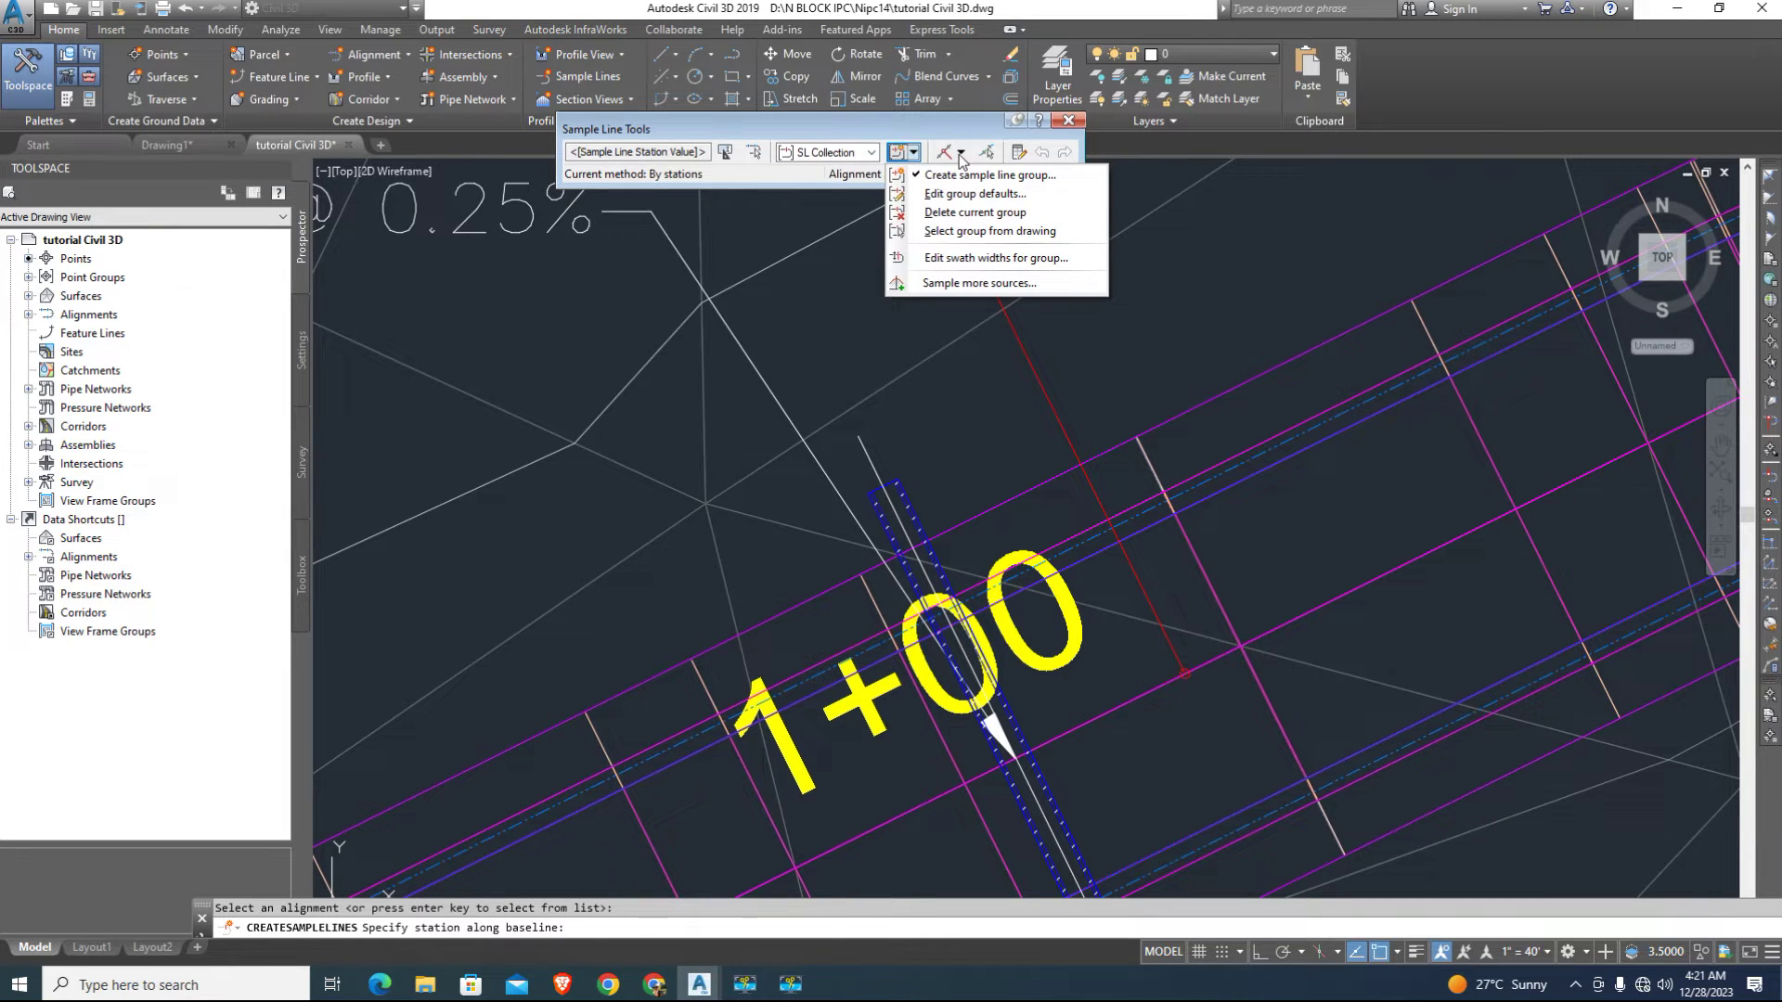
{"action": "left_click", "coordinate": [960, 154]}
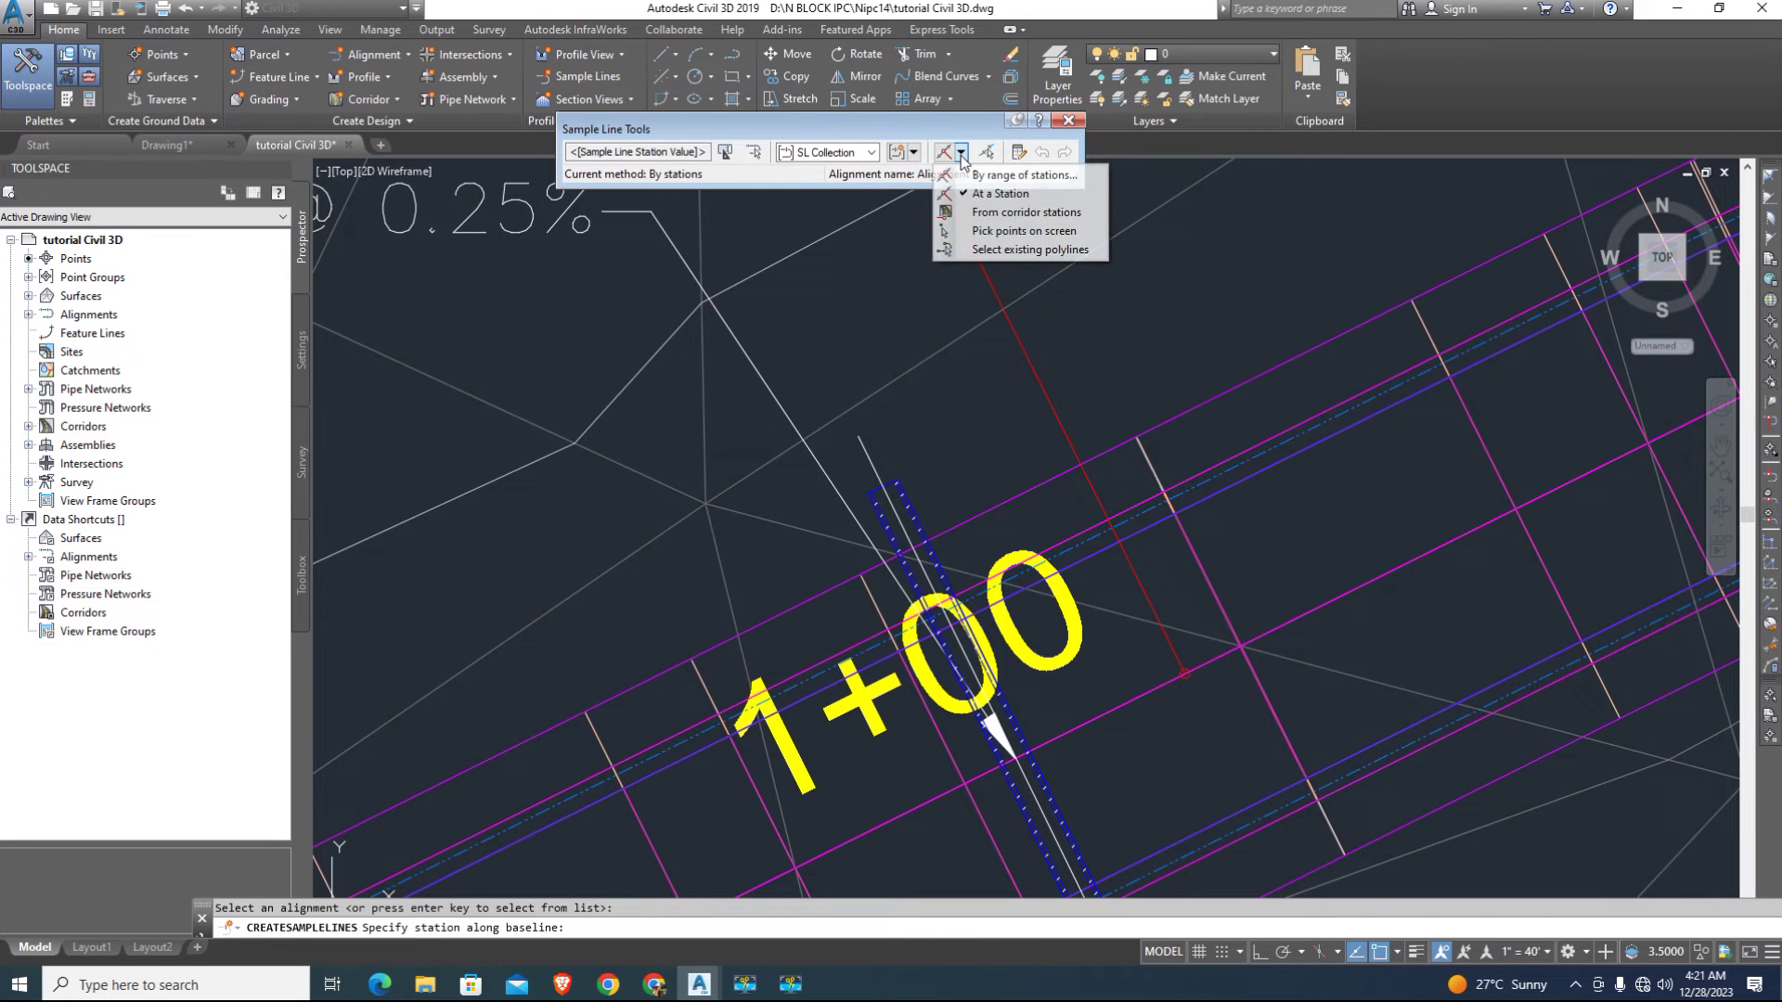
{"action": "left_click", "coordinate": [1028, 249]}
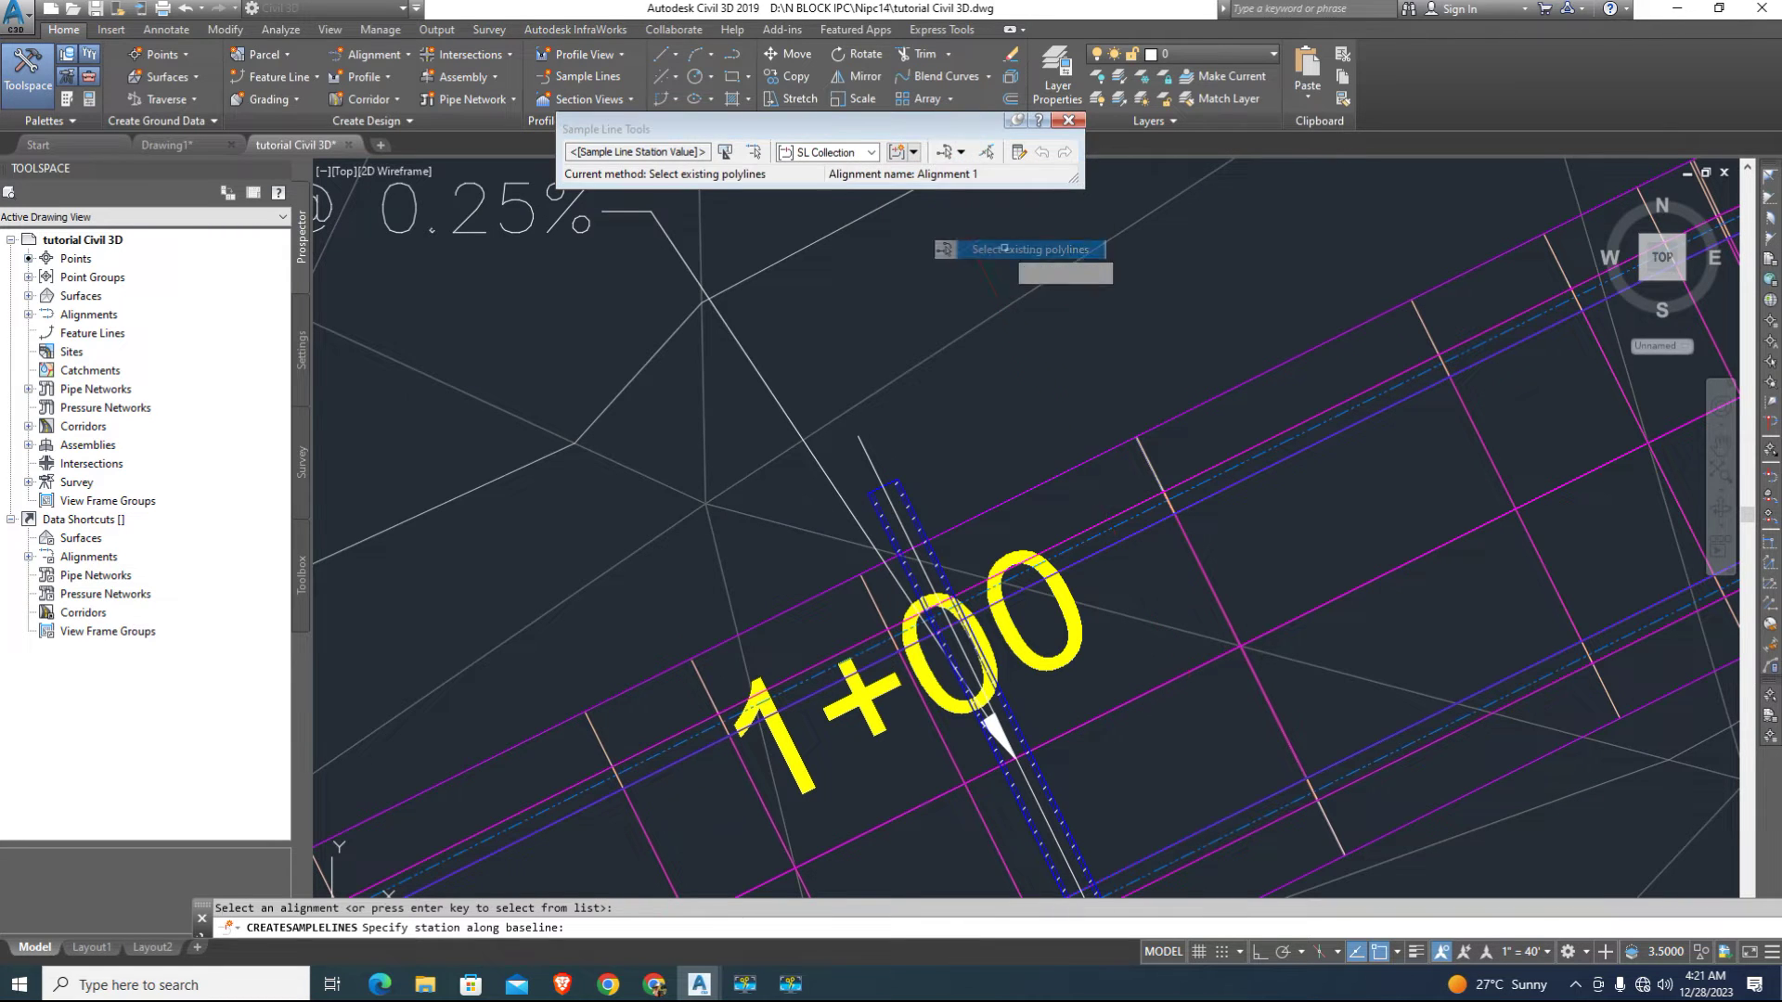
{"action": "left_click", "coordinate": [863, 454]}
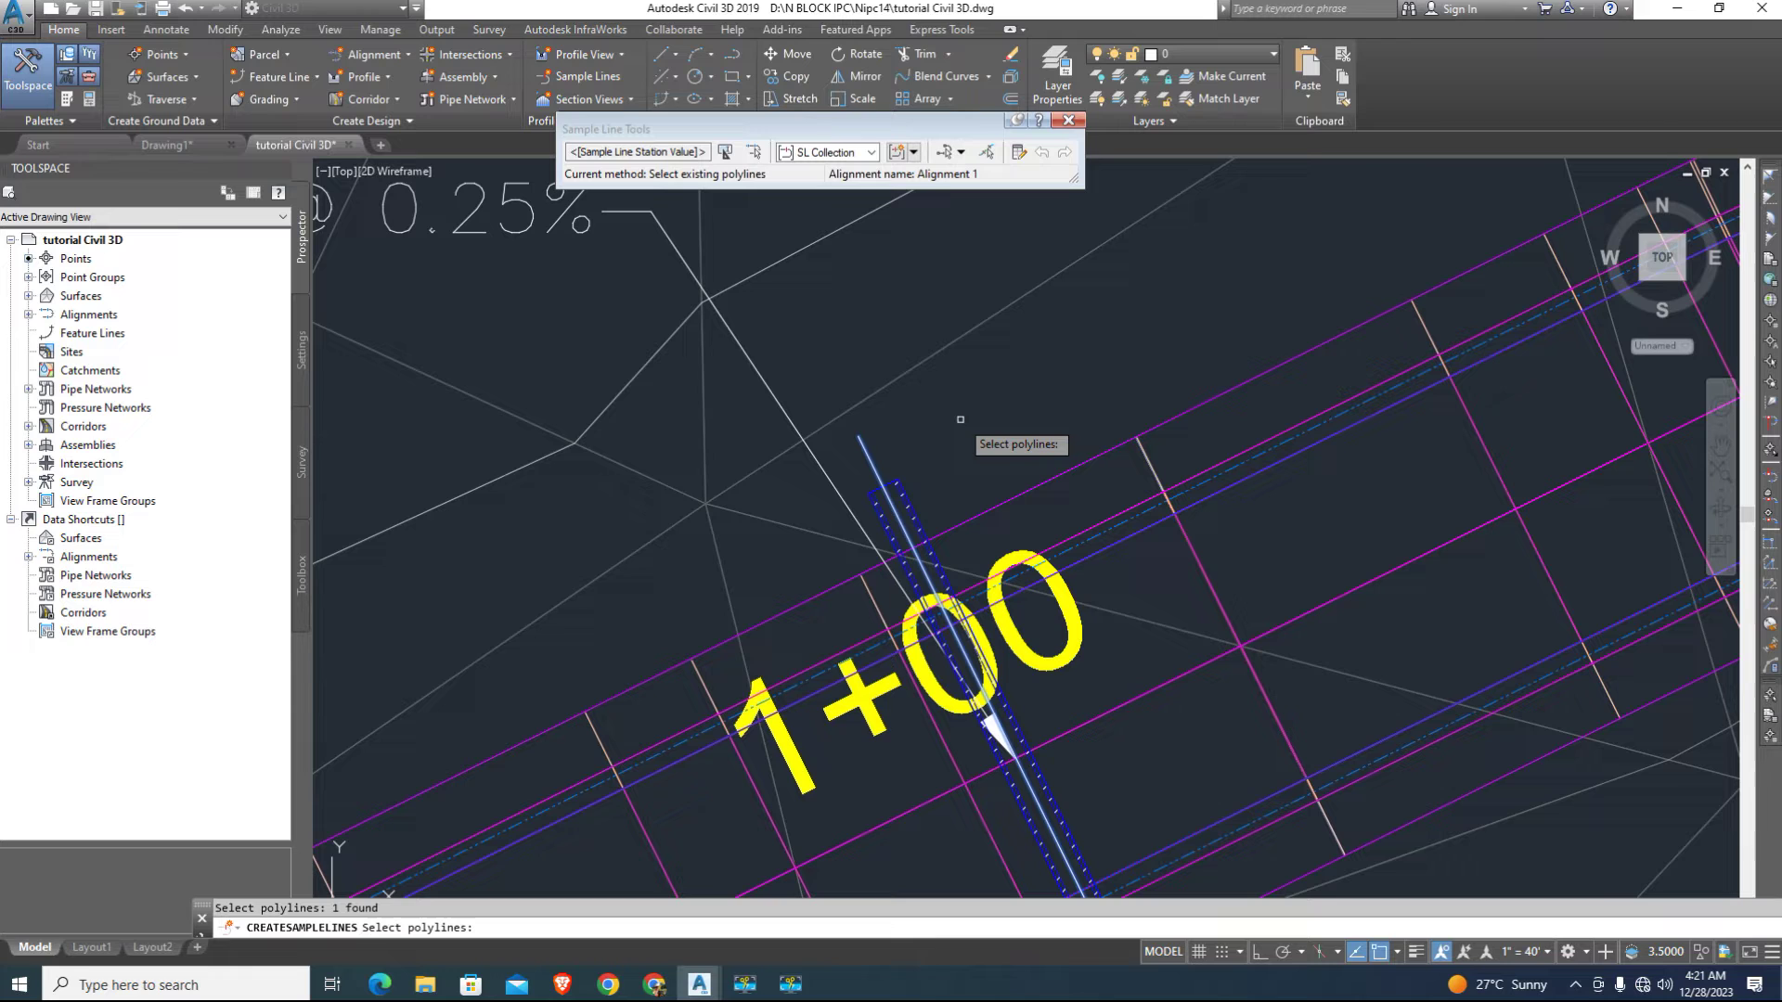
{"action": "key", "text": "Return"}
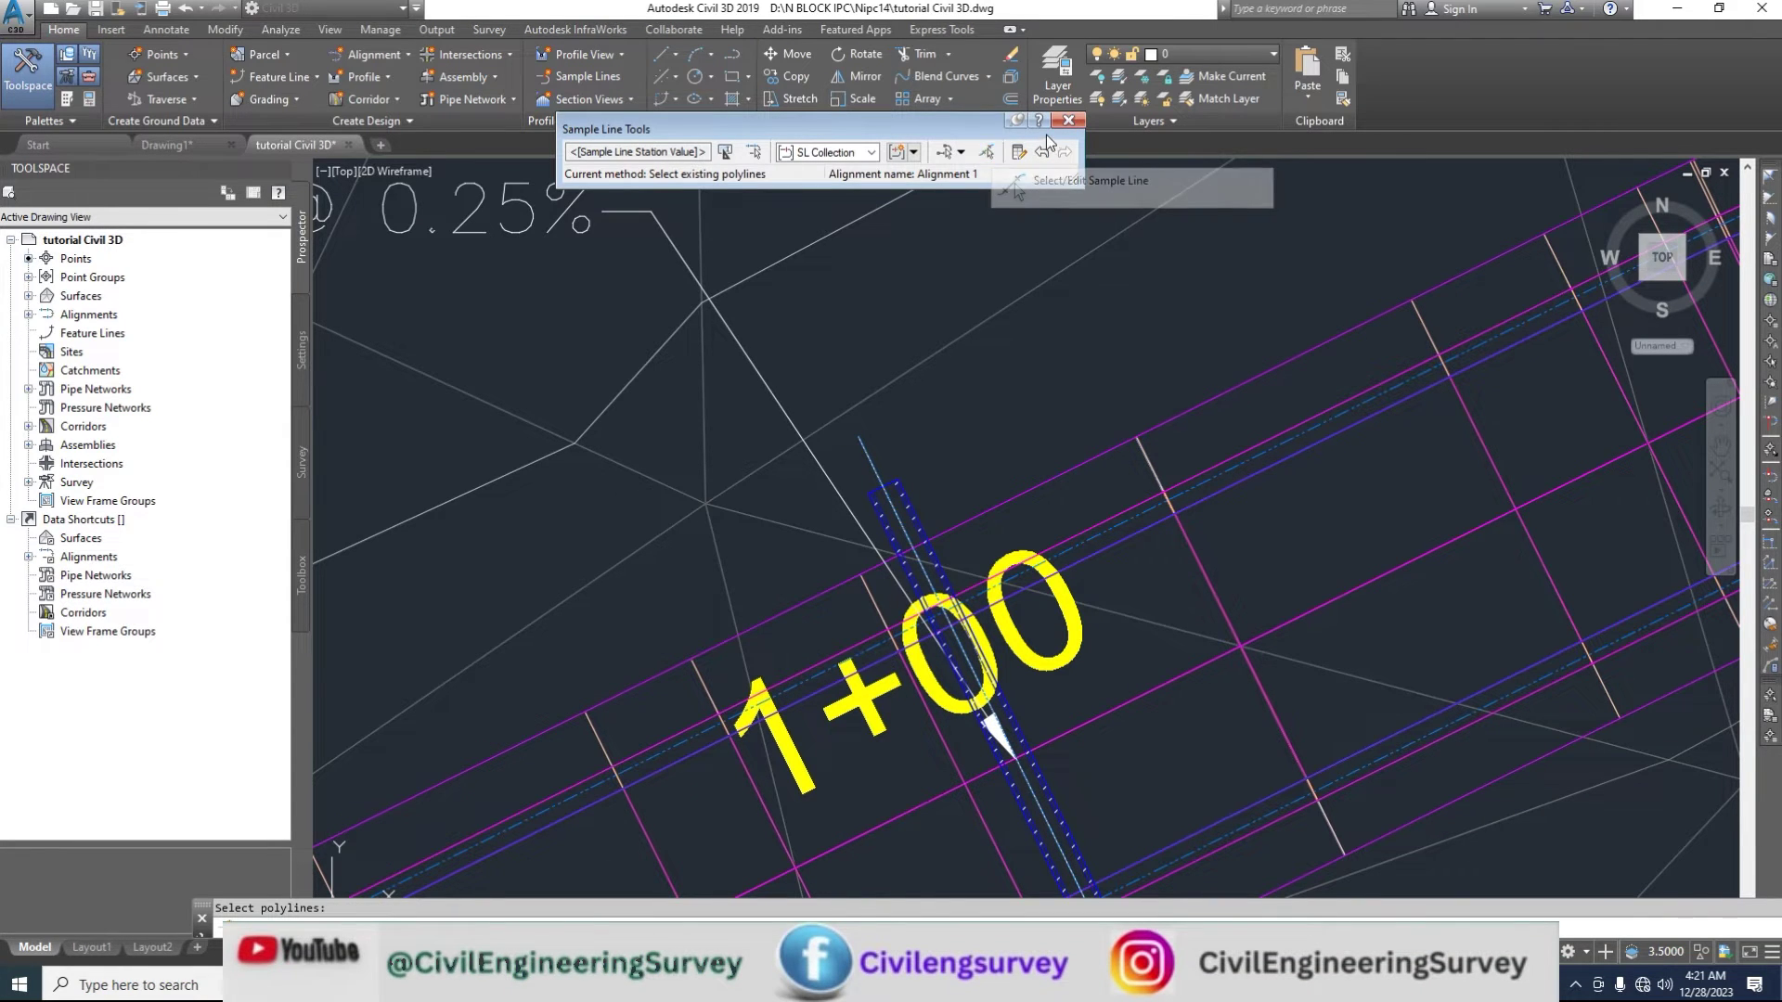
{"action": "left_click", "coordinate": [1068, 122]}
Add Network 2 to the sampled section sources of the sample line group along the culvert
{"action": "left_click", "coordinate": [860, 478]}
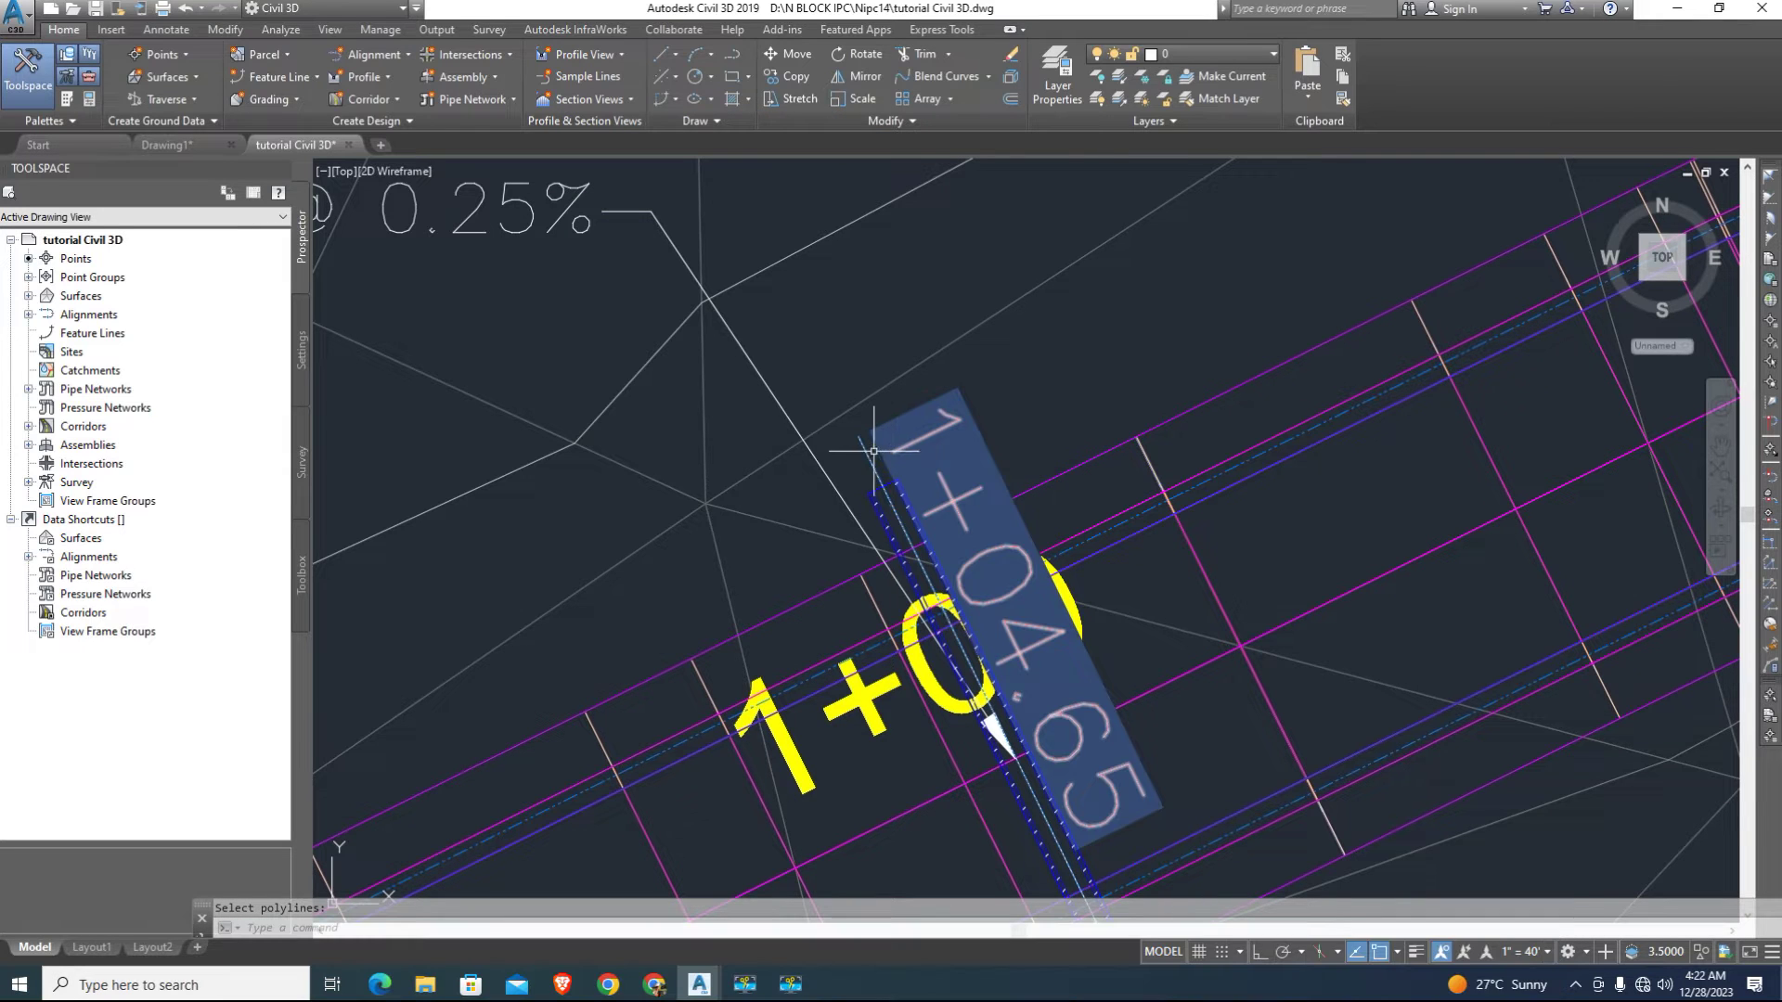
{"action": "left_click", "coordinate": [854, 431]}
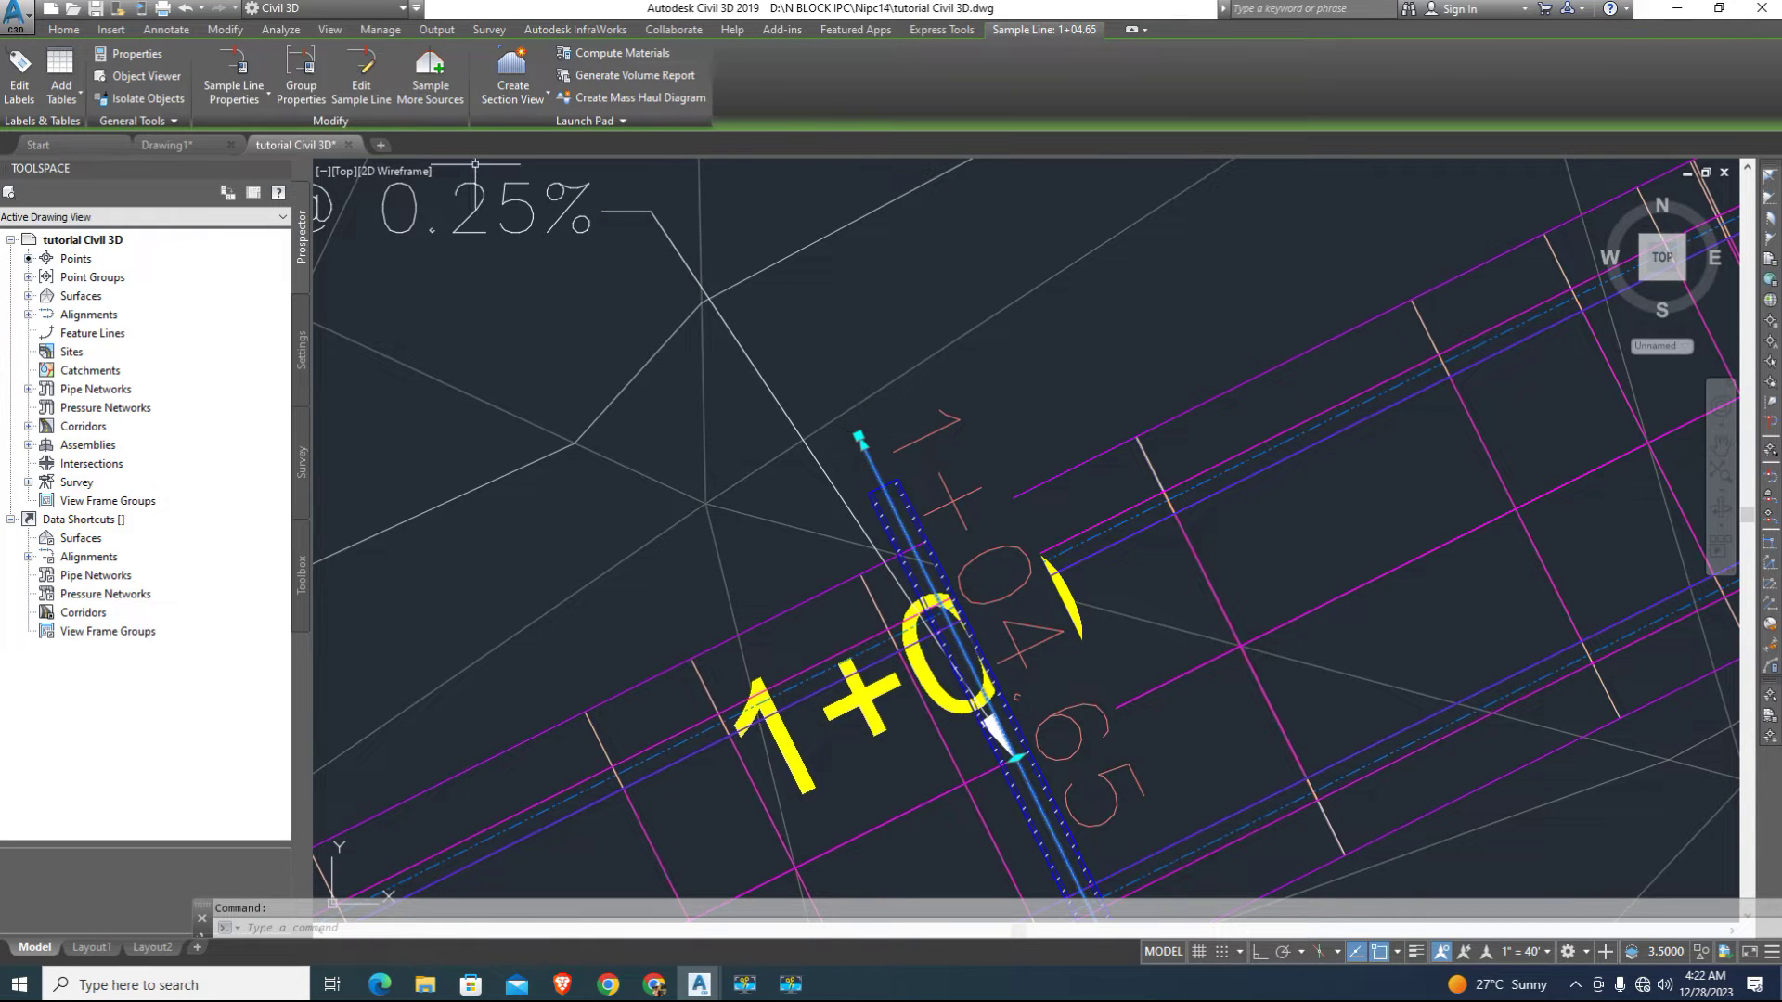
{"action": "left_click", "coordinate": [429, 78]}
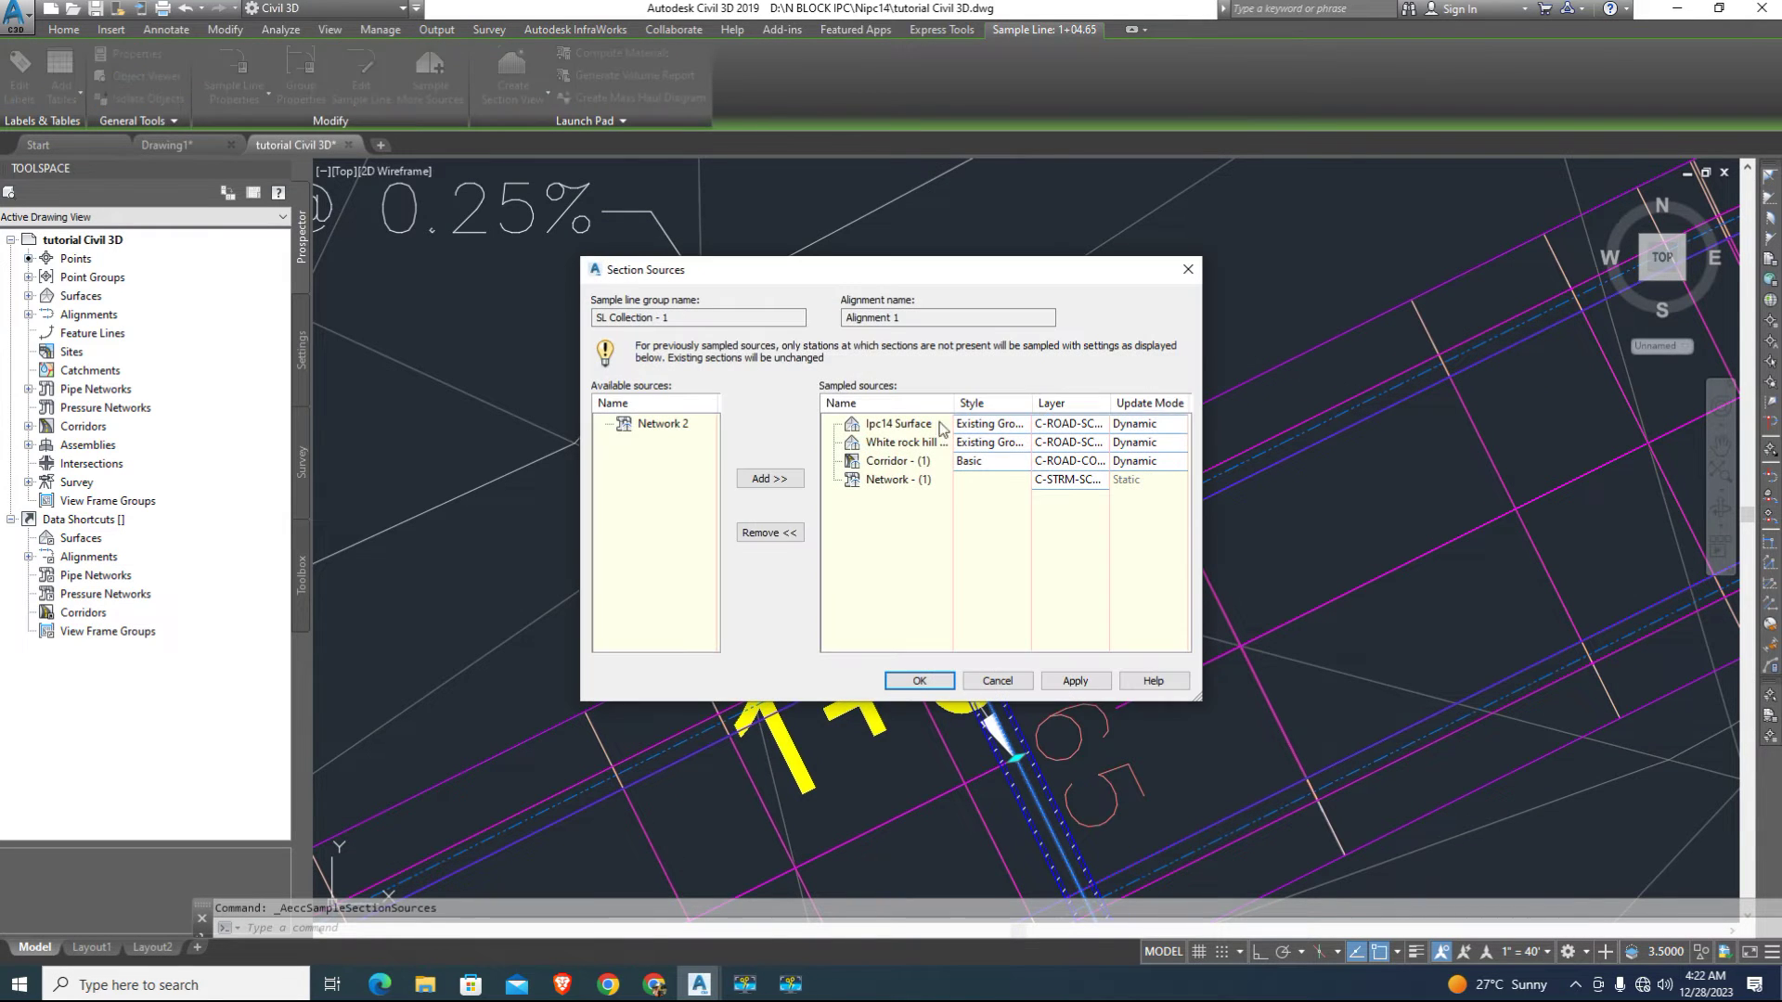
{"action": "left_click", "coordinate": [771, 481]}
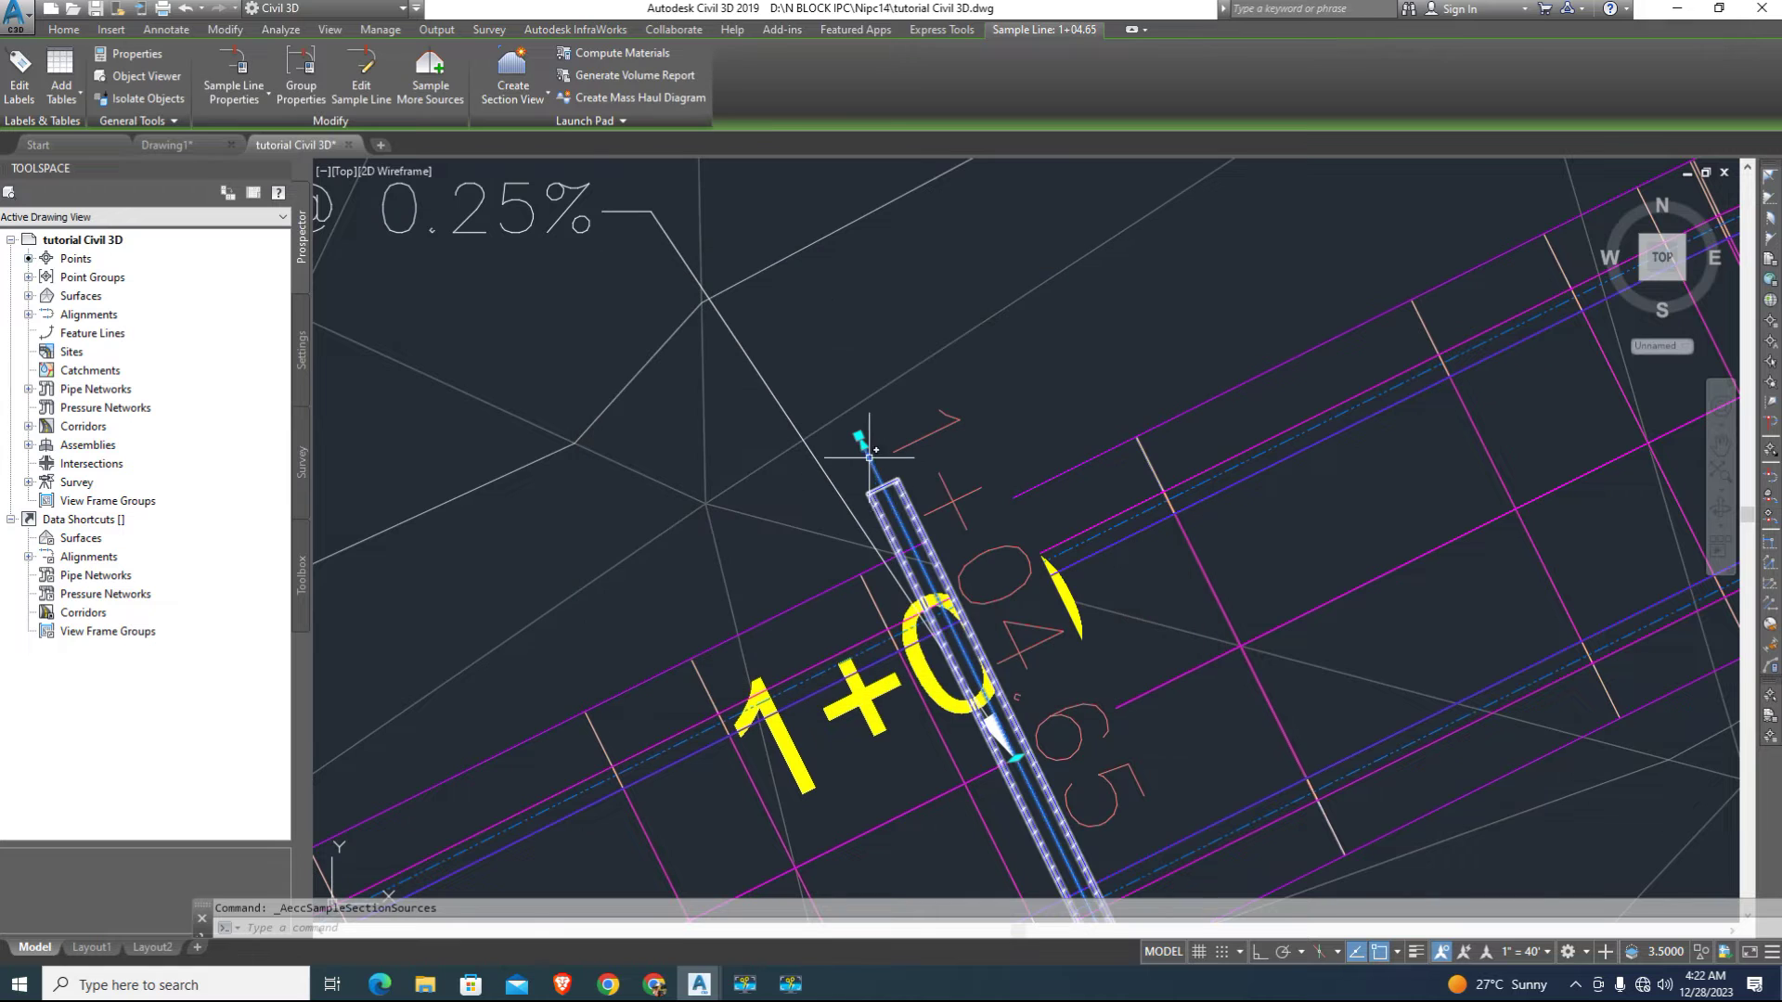
Create a Road Section style section view for sample line 1+04.65, placing it in the empty area northwest of the corridor
{"action": "left_click", "coordinate": [542, 102]}
{"action": "left_click", "coordinate": [581, 131]}
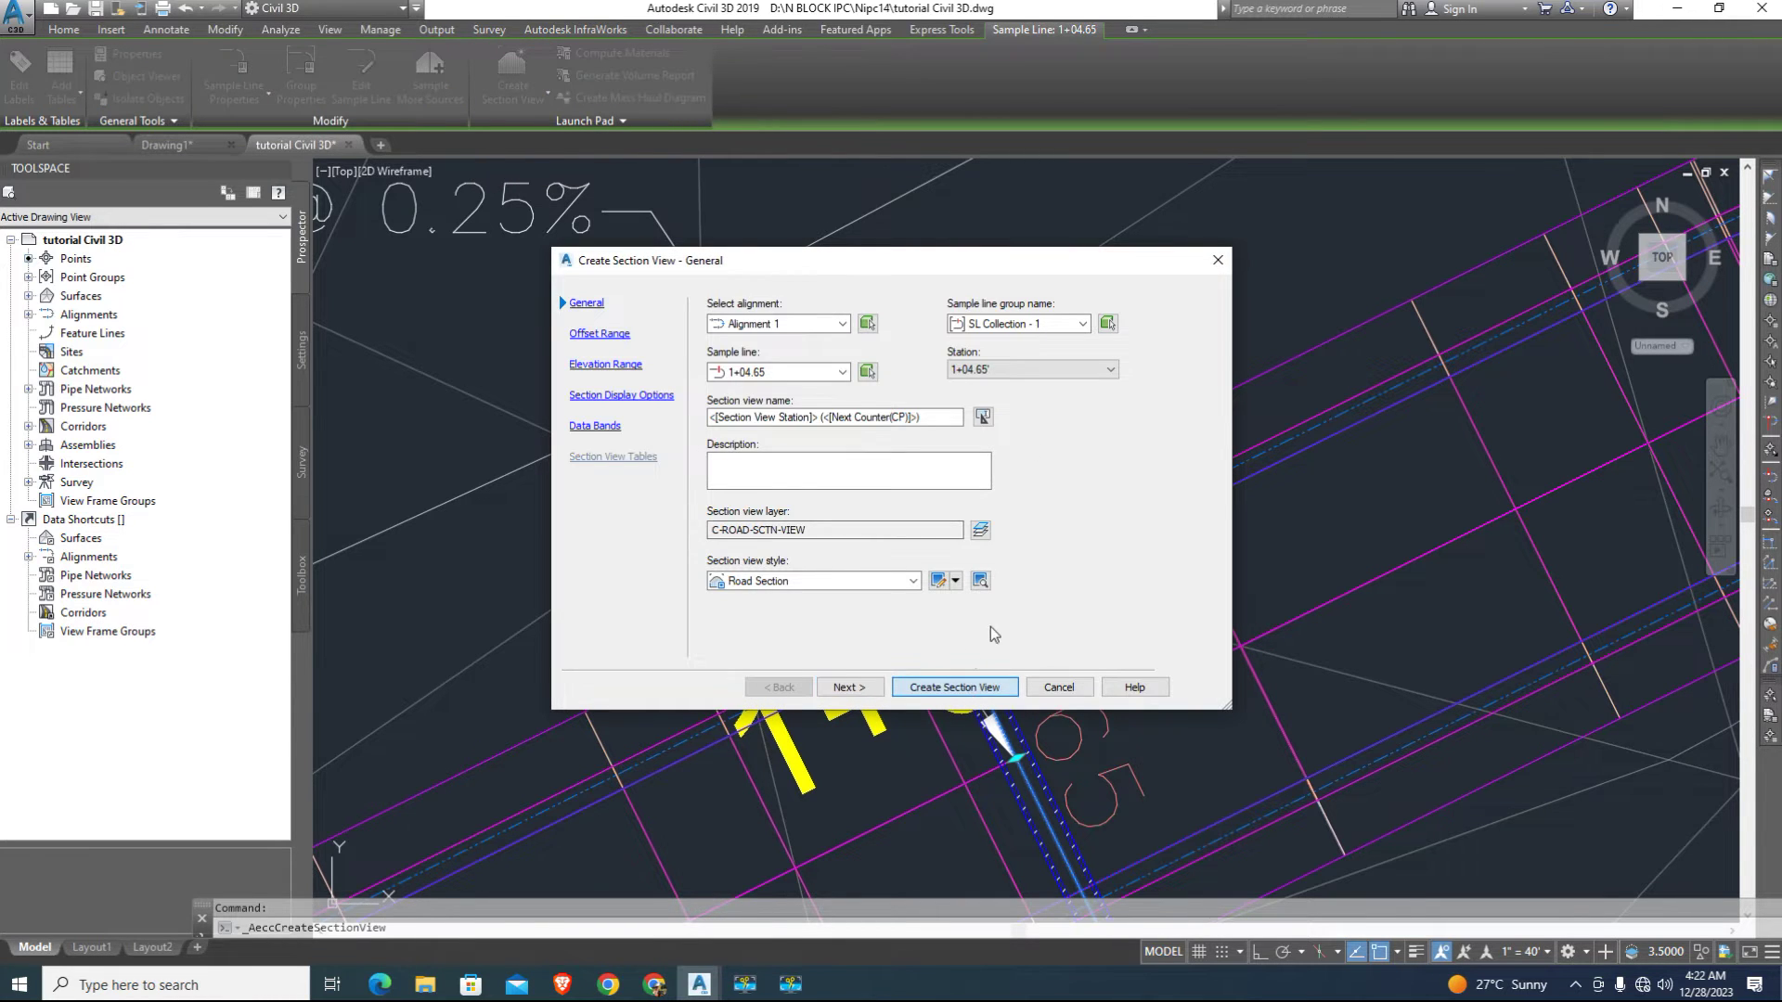
{"action": "key", "text": "Return"}
{"action": "scroll", "coordinate": [970, 557], "scroll_direction": "down", "scroll_amount": 6}
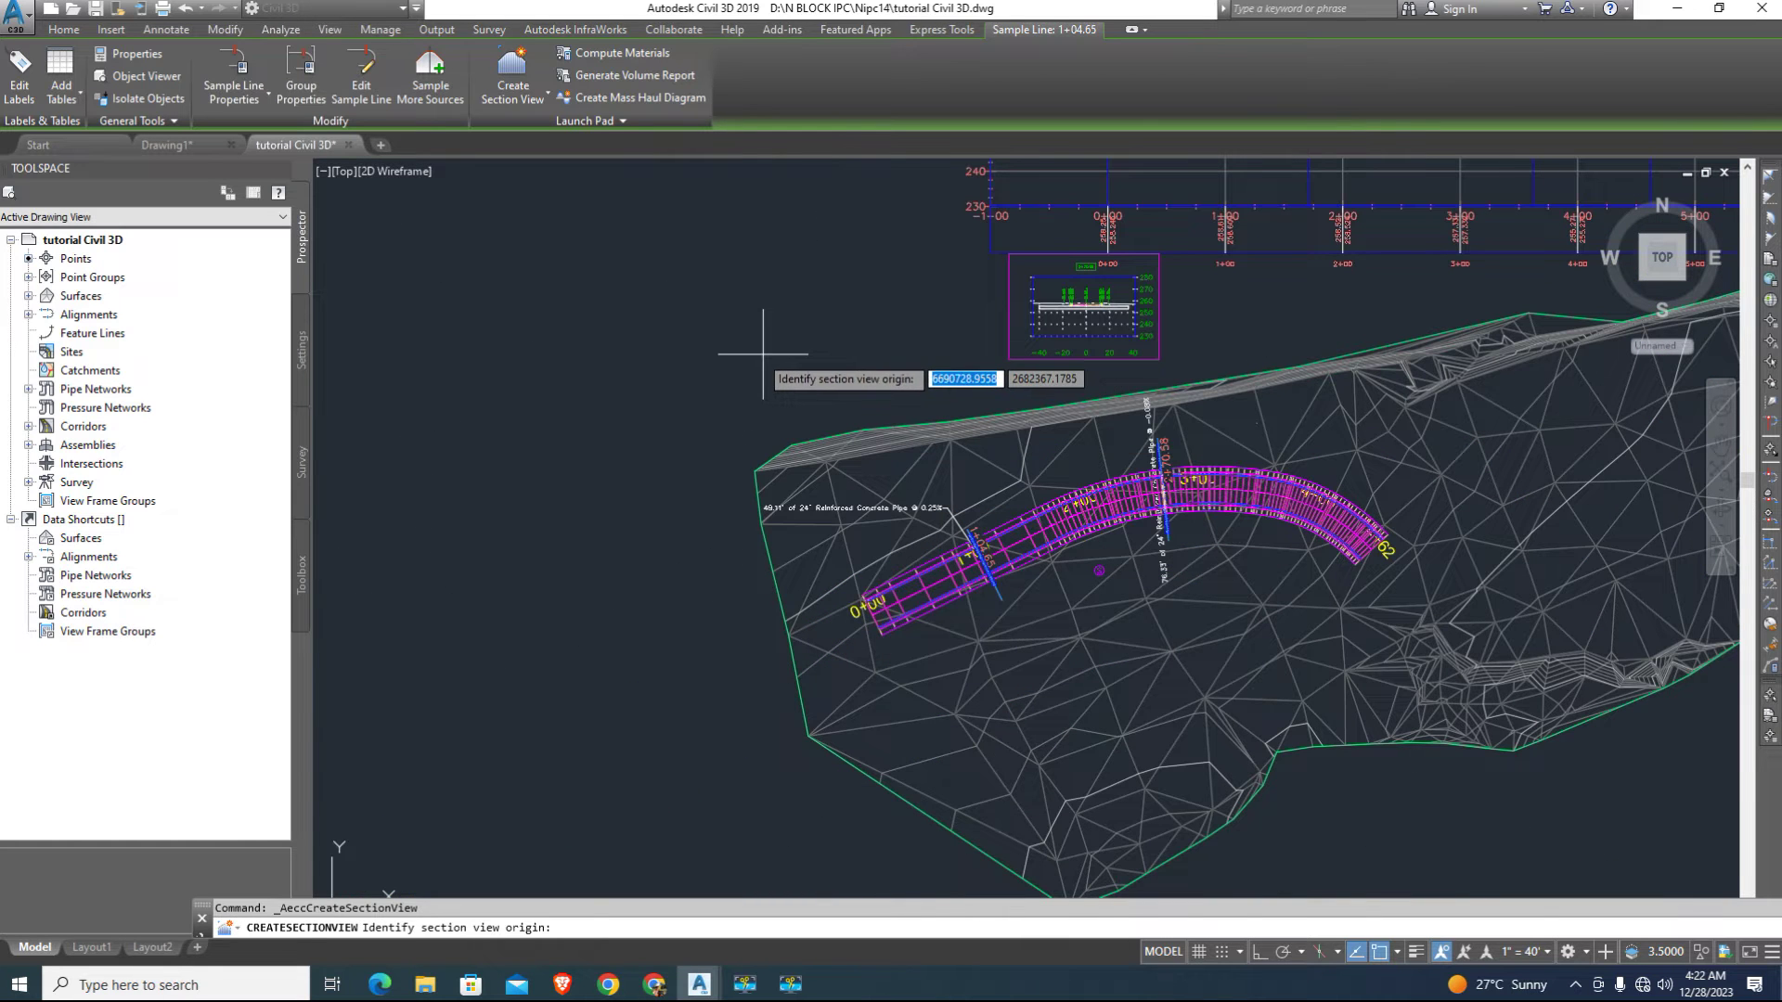
{"action": "left_click", "coordinate": [762, 354]}
{"action": "scroll", "coordinate": [783, 299], "scroll_direction": "up", "scroll_amount": 5}
{"action": "scroll", "coordinate": [576, 388], "scroll_direction": "up", "scroll_amount": 4}
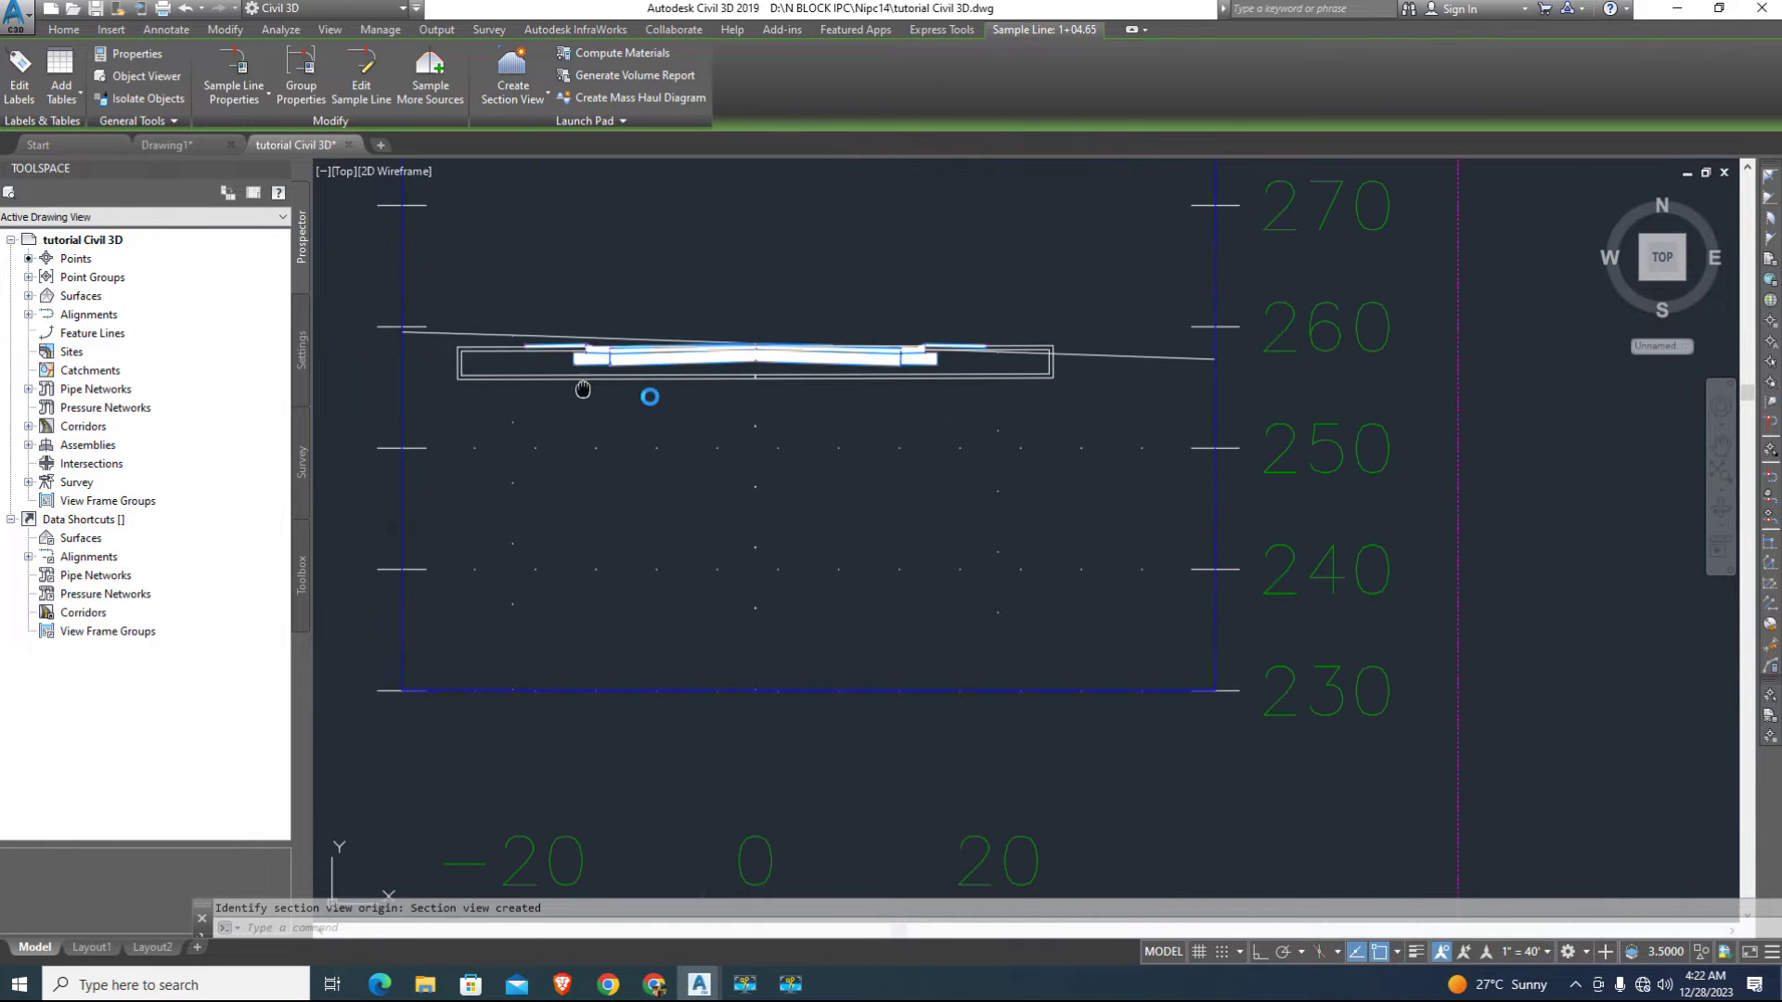
{"action": "left_click", "coordinate": [714, 369]}
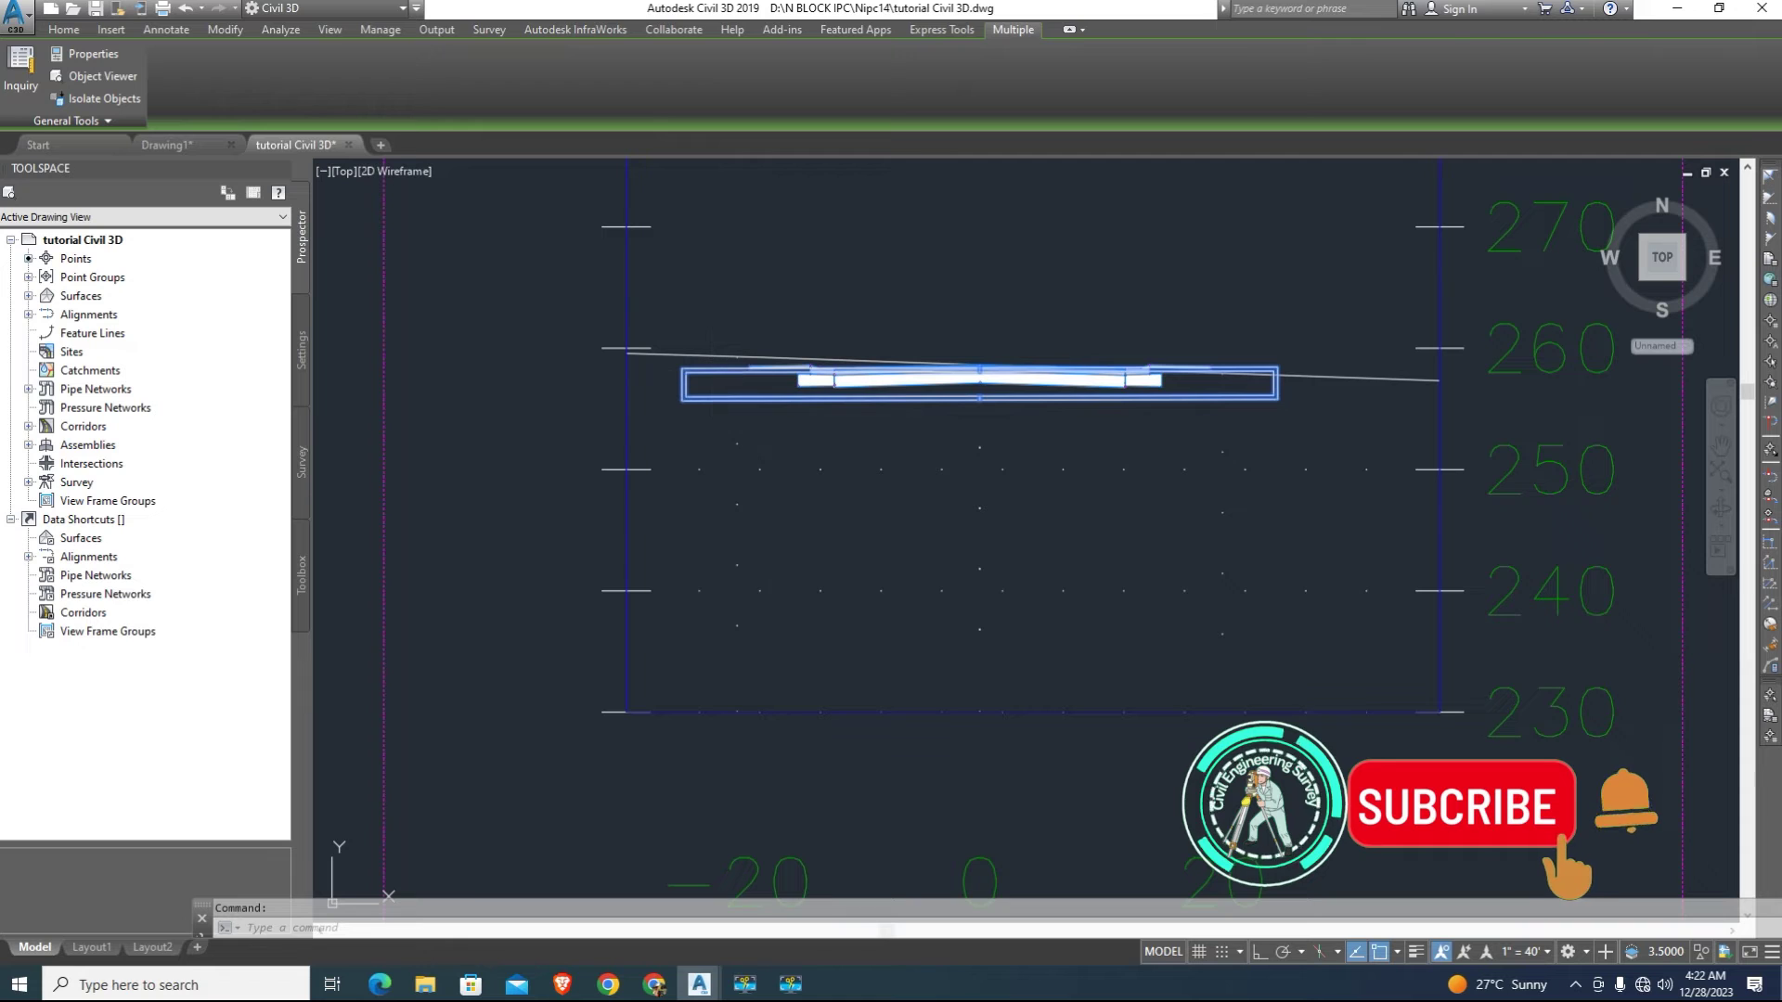
{"action": "right_click", "coordinate": [714, 370]}
{"action": "key", "text": "Escape"}
{"action": "scroll", "coordinate": [705, 368], "scroll_direction": "up", "scroll_amount": 2}
{"action": "scroll", "coordinate": [986, 381], "scroll_direction": "down", "scroll_amount": 2}
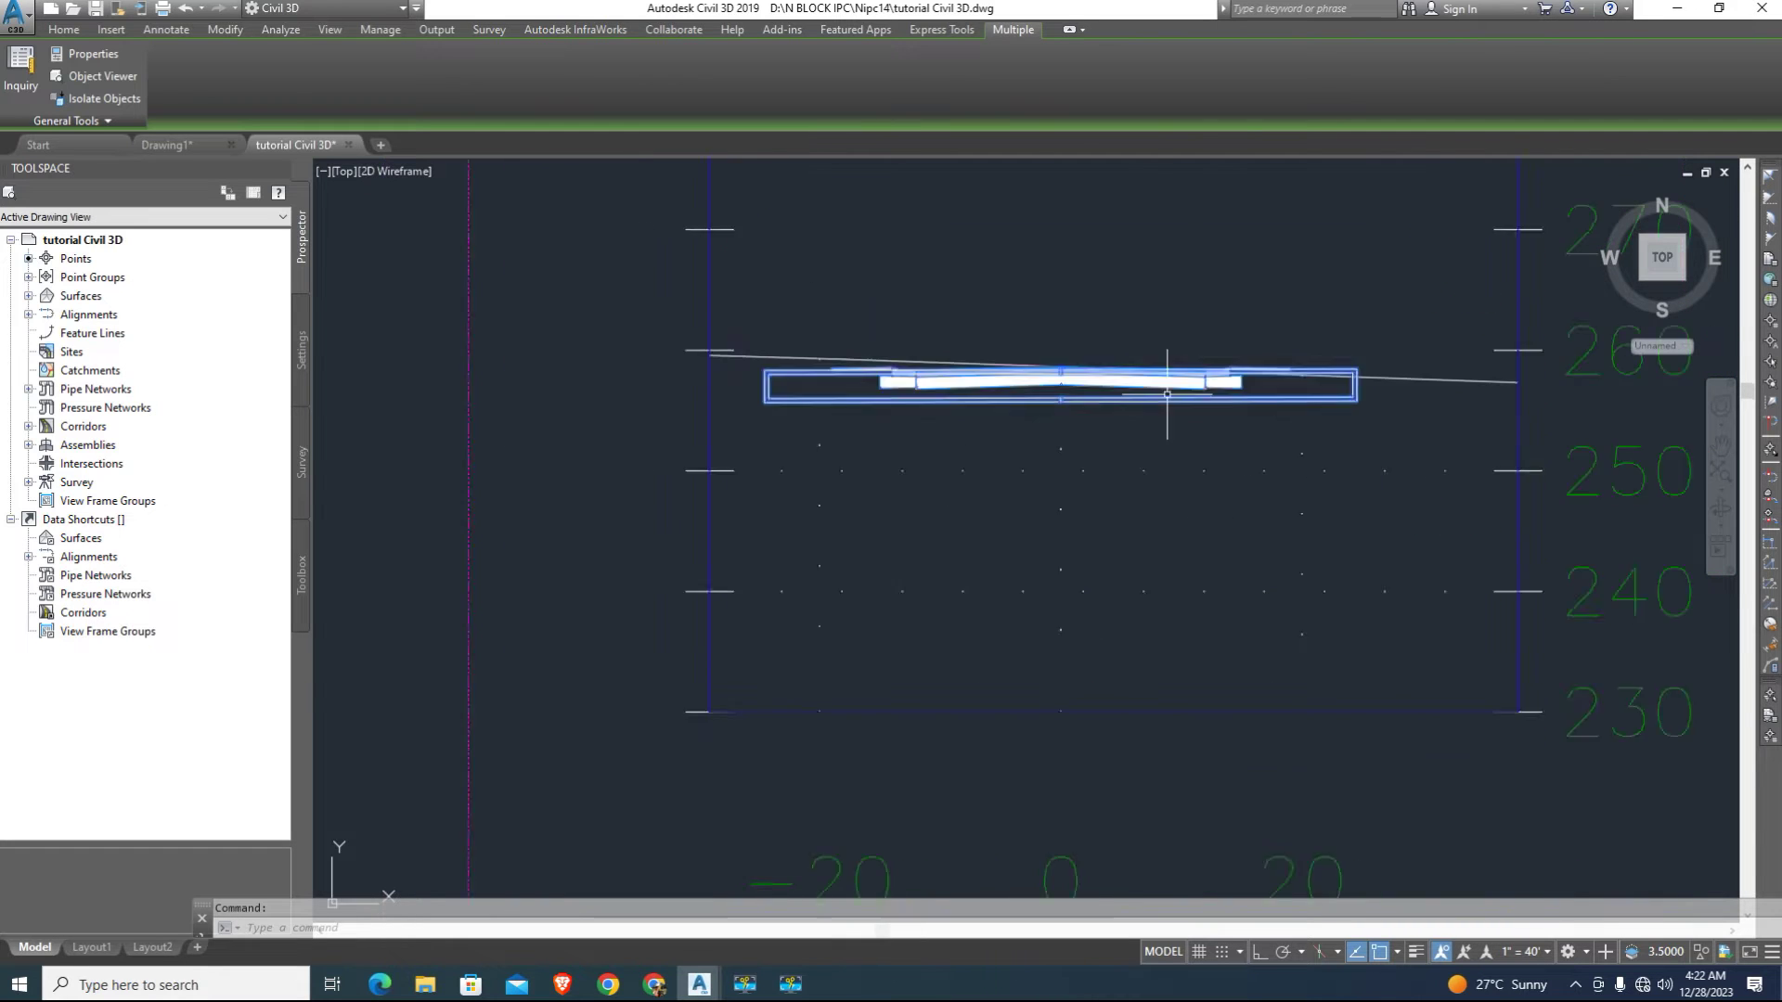
{"action": "scroll", "coordinate": [1168, 387], "scroll_direction": "up", "scroll_amount": 2}
{"action": "left_click", "coordinate": [1225, 383]}
{"action": "right_click", "coordinate": [1224, 383]}
{"action": "key", "text": "Escape"}
{"action": "key", "text": "Escape"}
Set the object style of the corridor section in the new section view to View-Edit
{"action": "left_click", "coordinate": [1203, 371]}
{"action": "right_click", "coordinate": [1200, 377]}
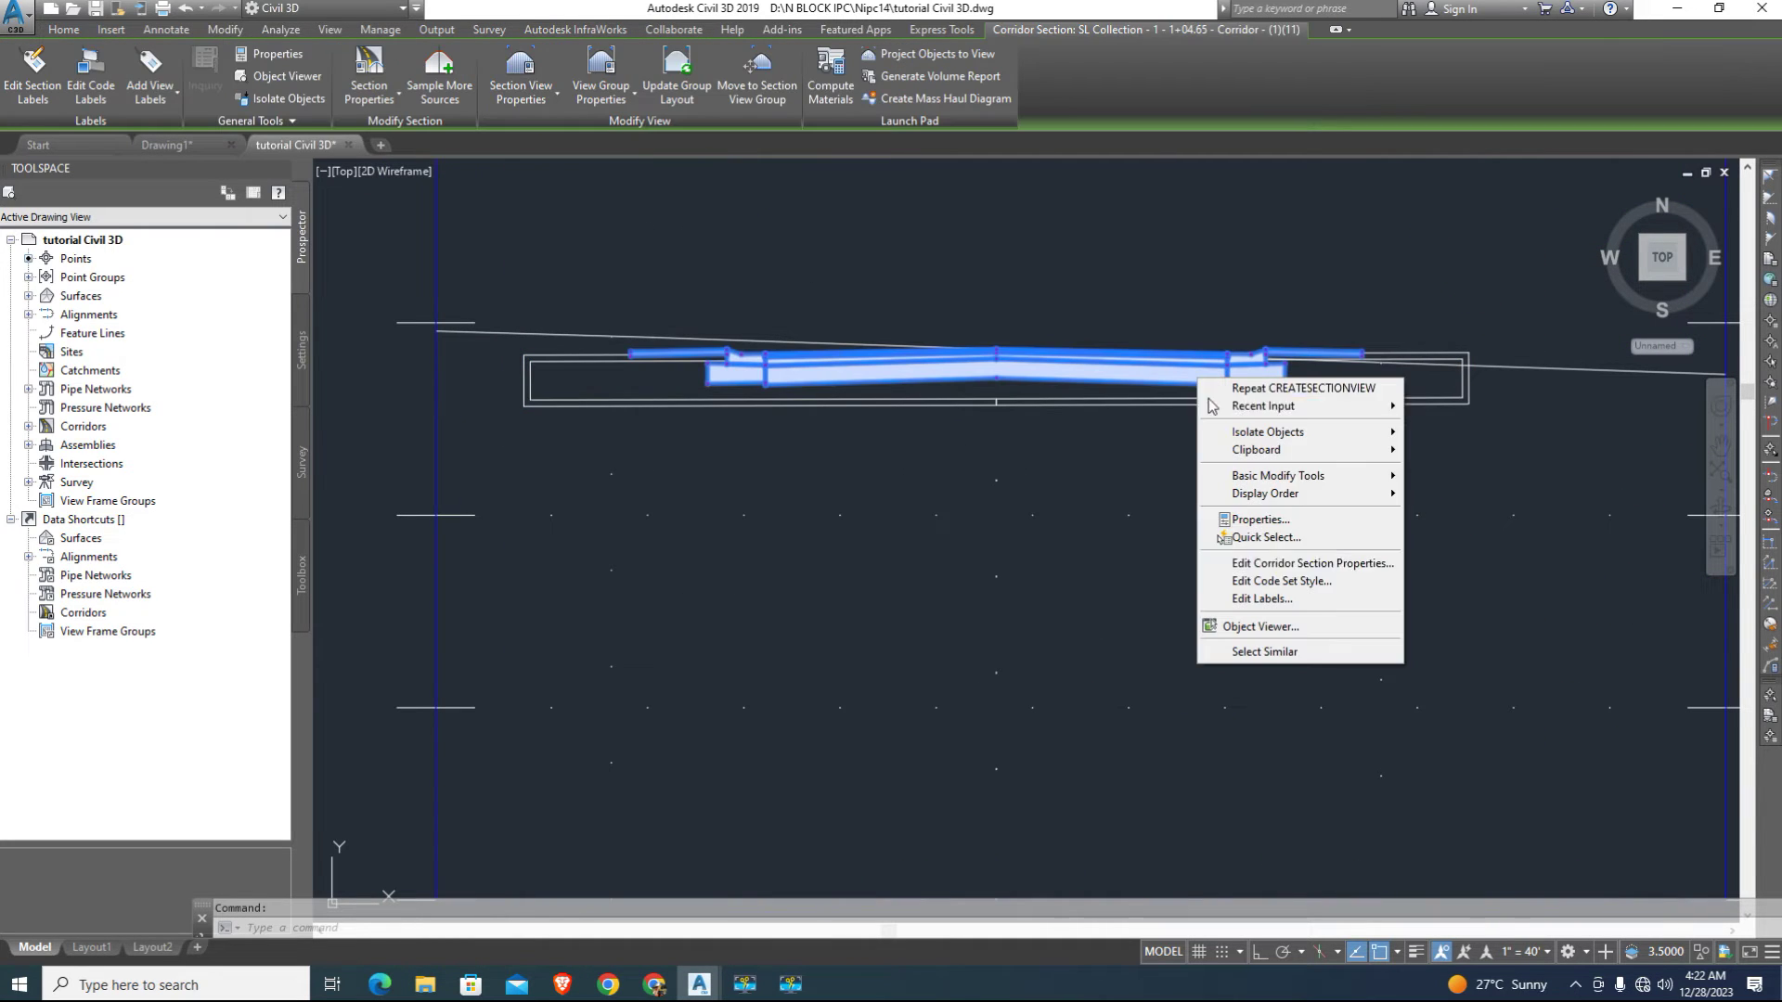
{"action": "left_click", "coordinate": [1314, 563]}
{"action": "left_click", "coordinate": [738, 545]}
{"action": "left_click", "coordinate": [640, 647]}
{"action": "left_click", "coordinate": [1041, 748]}
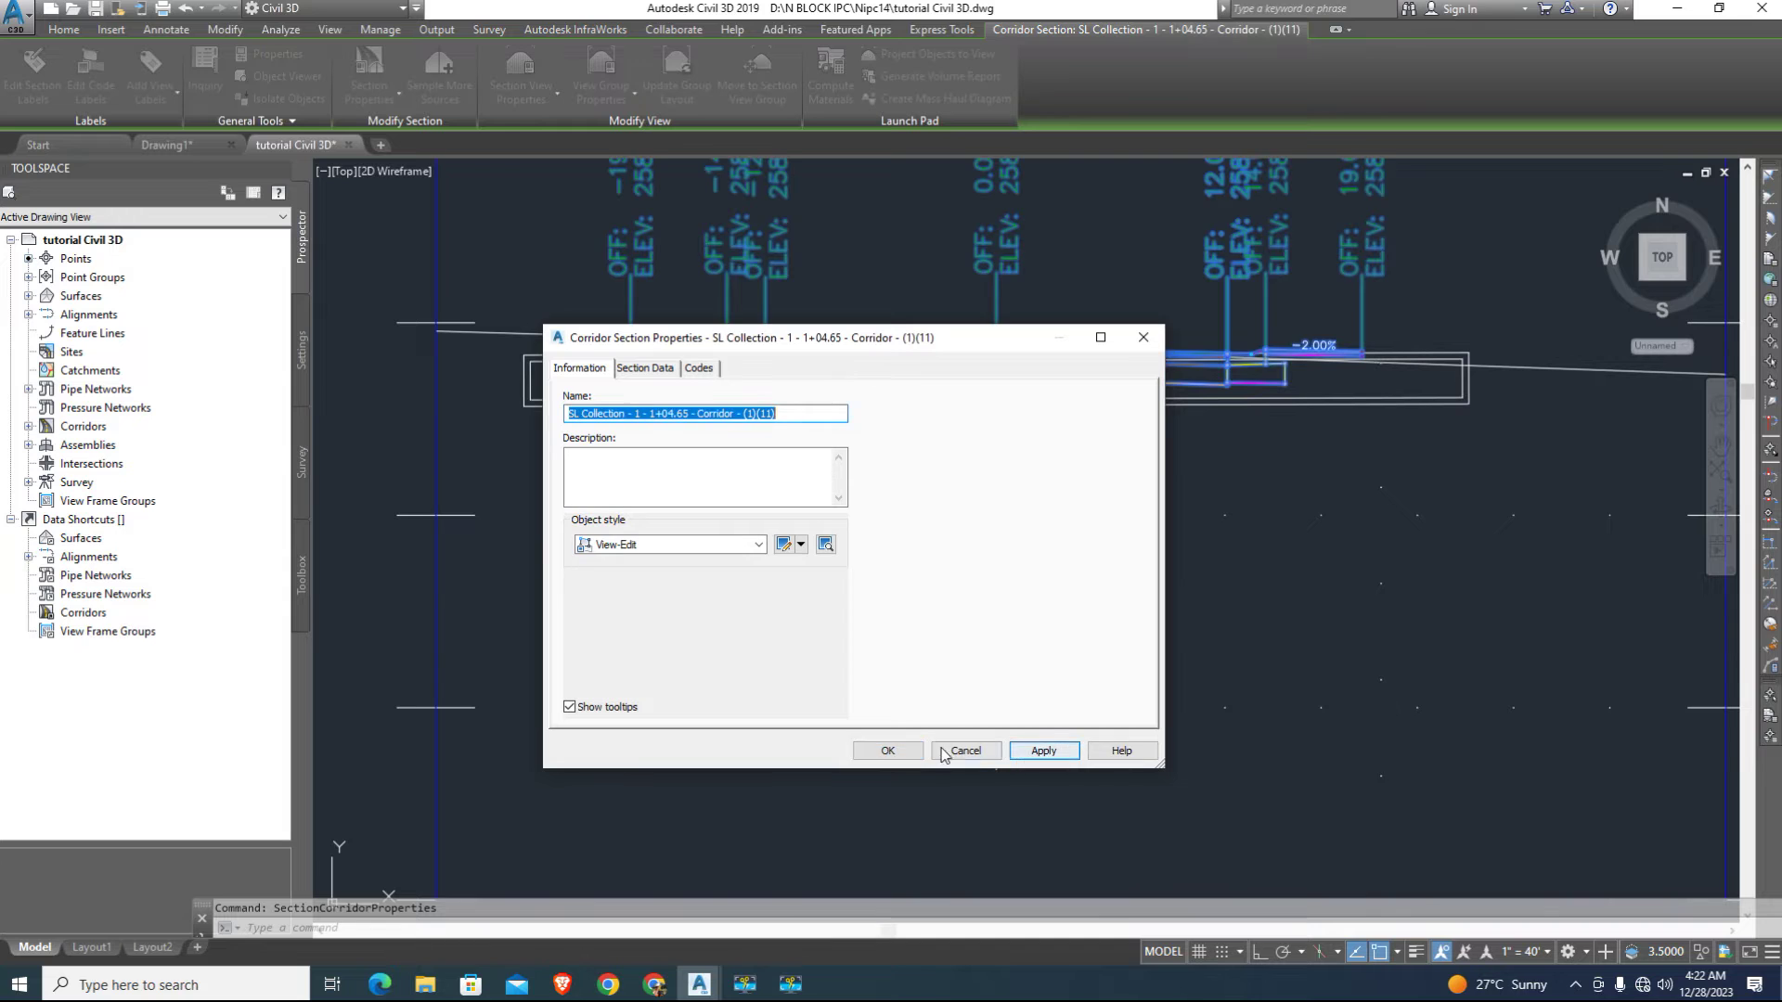
{"action": "left_click", "coordinate": [882, 748]}
{"action": "key", "text": "Escape"}
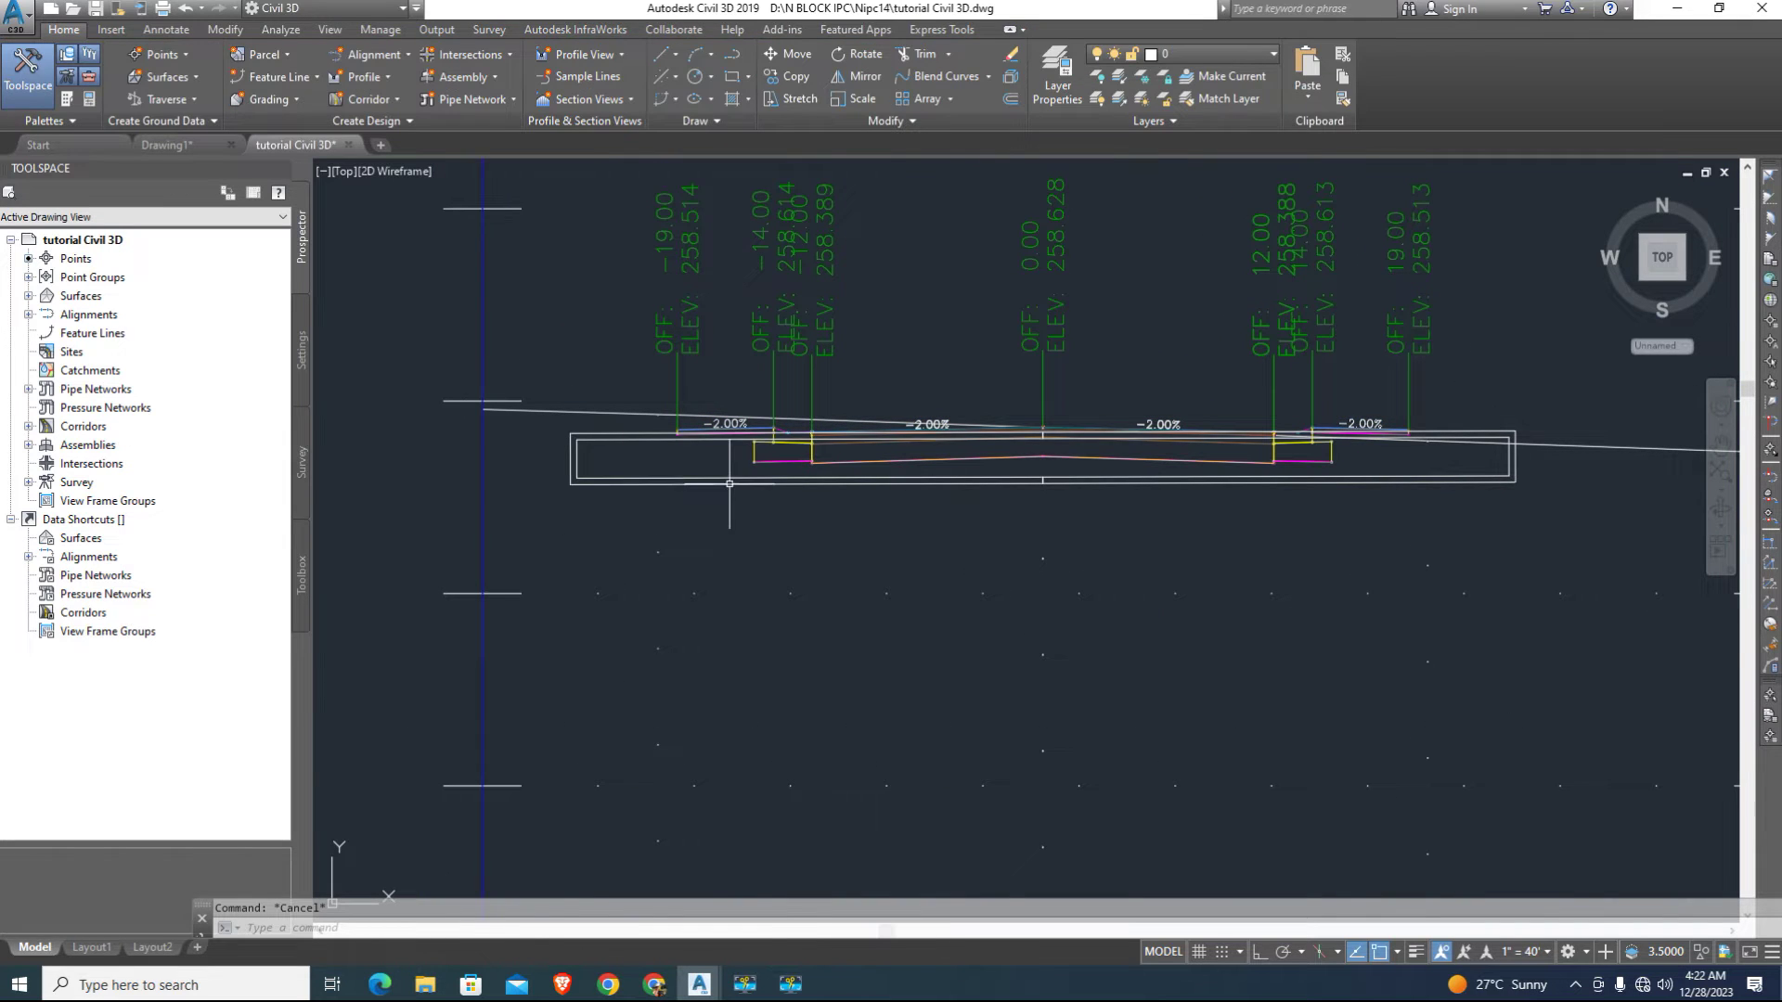
Open the culvert's pipe style for editing from the section view and go through its profile and section settings
{"action": "left_click", "coordinate": [730, 484]}
{"action": "left_click", "coordinate": [719, 476]}
{"action": "right_click", "coordinate": [718, 475]}
{"action": "left_click", "coordinate": [824, 695]}
{"action": "left_click", "coordinate": [706, 300]}
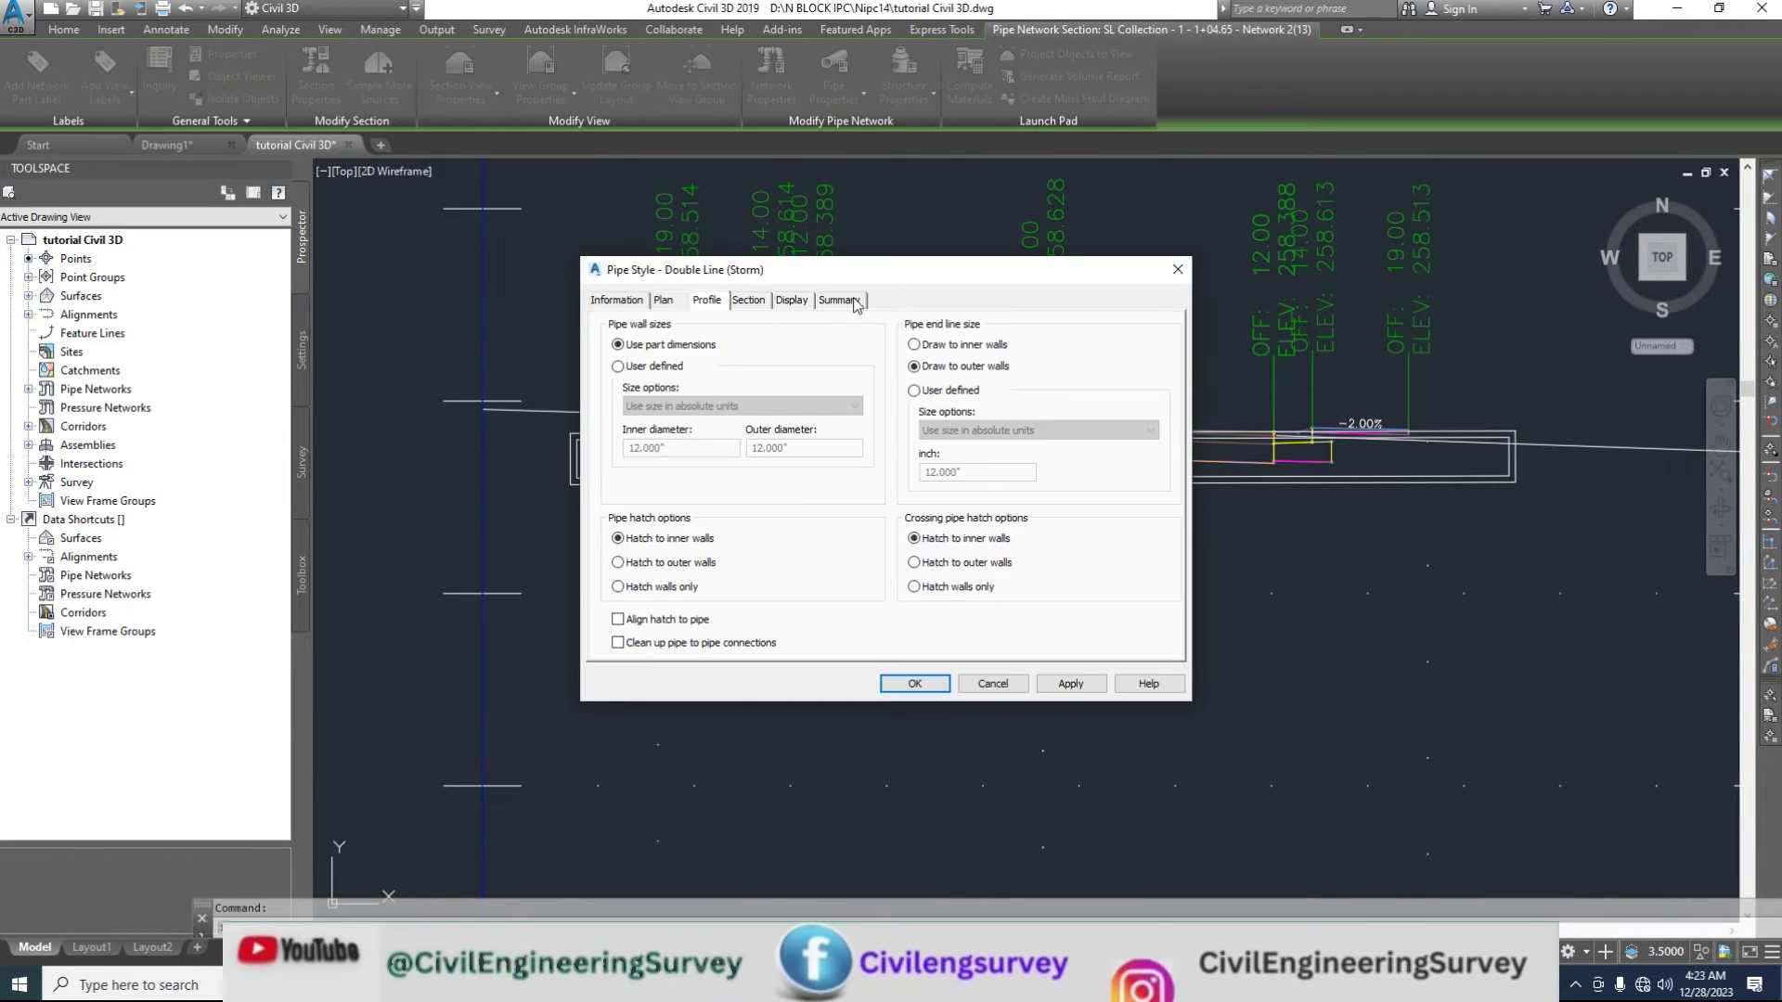
{"action": "left_click", "coordinate": [748, 301]}
{"action": "left_click", "coordinate": [607, 350]}
{"action": "left_click", "coordinate": [1070, 685]}
{"action": "left_click", "coordinate": [607, 327]}
{"action": "left_click", "coordinate": [1070, 685]}
Turn on Crossing Pipe Hatch in the pipe style's section display and set both component hatch scales to 0.10
{"action": "left_click", "coordinate": [790, 301]}
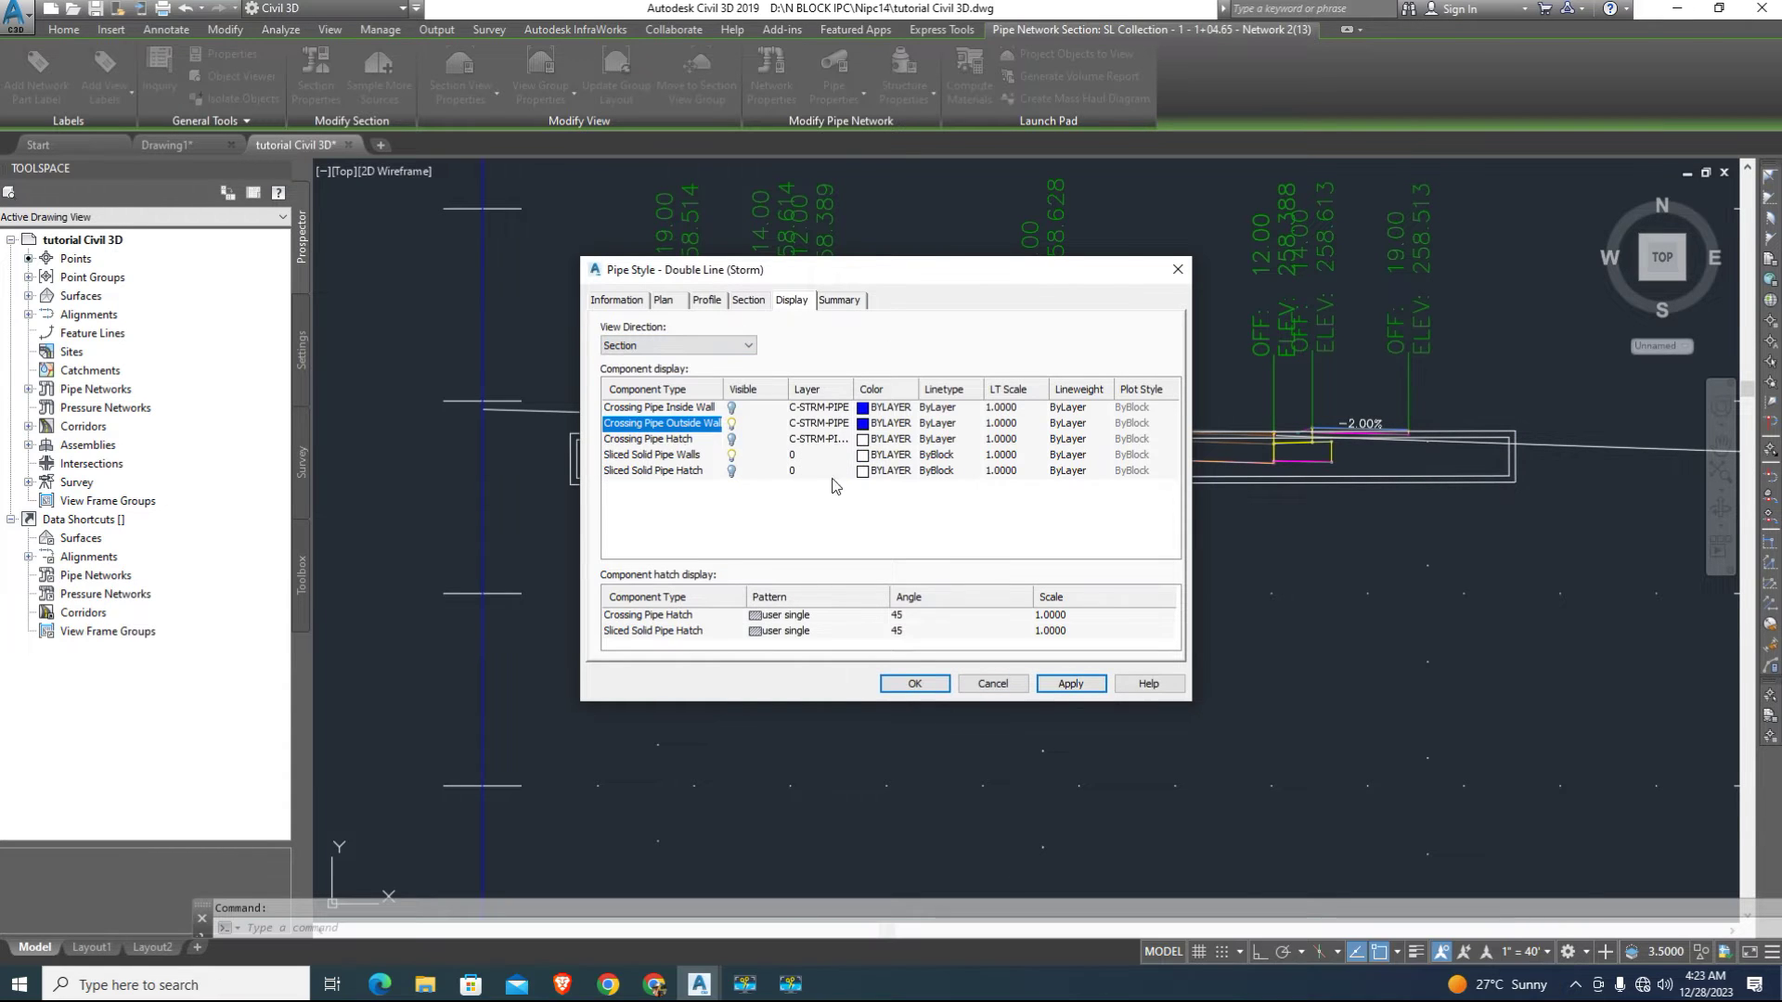
{"action": "left_click", "coordinate": [731, 439]}
{"action": "left_click", "coordinate": [731, 455]}
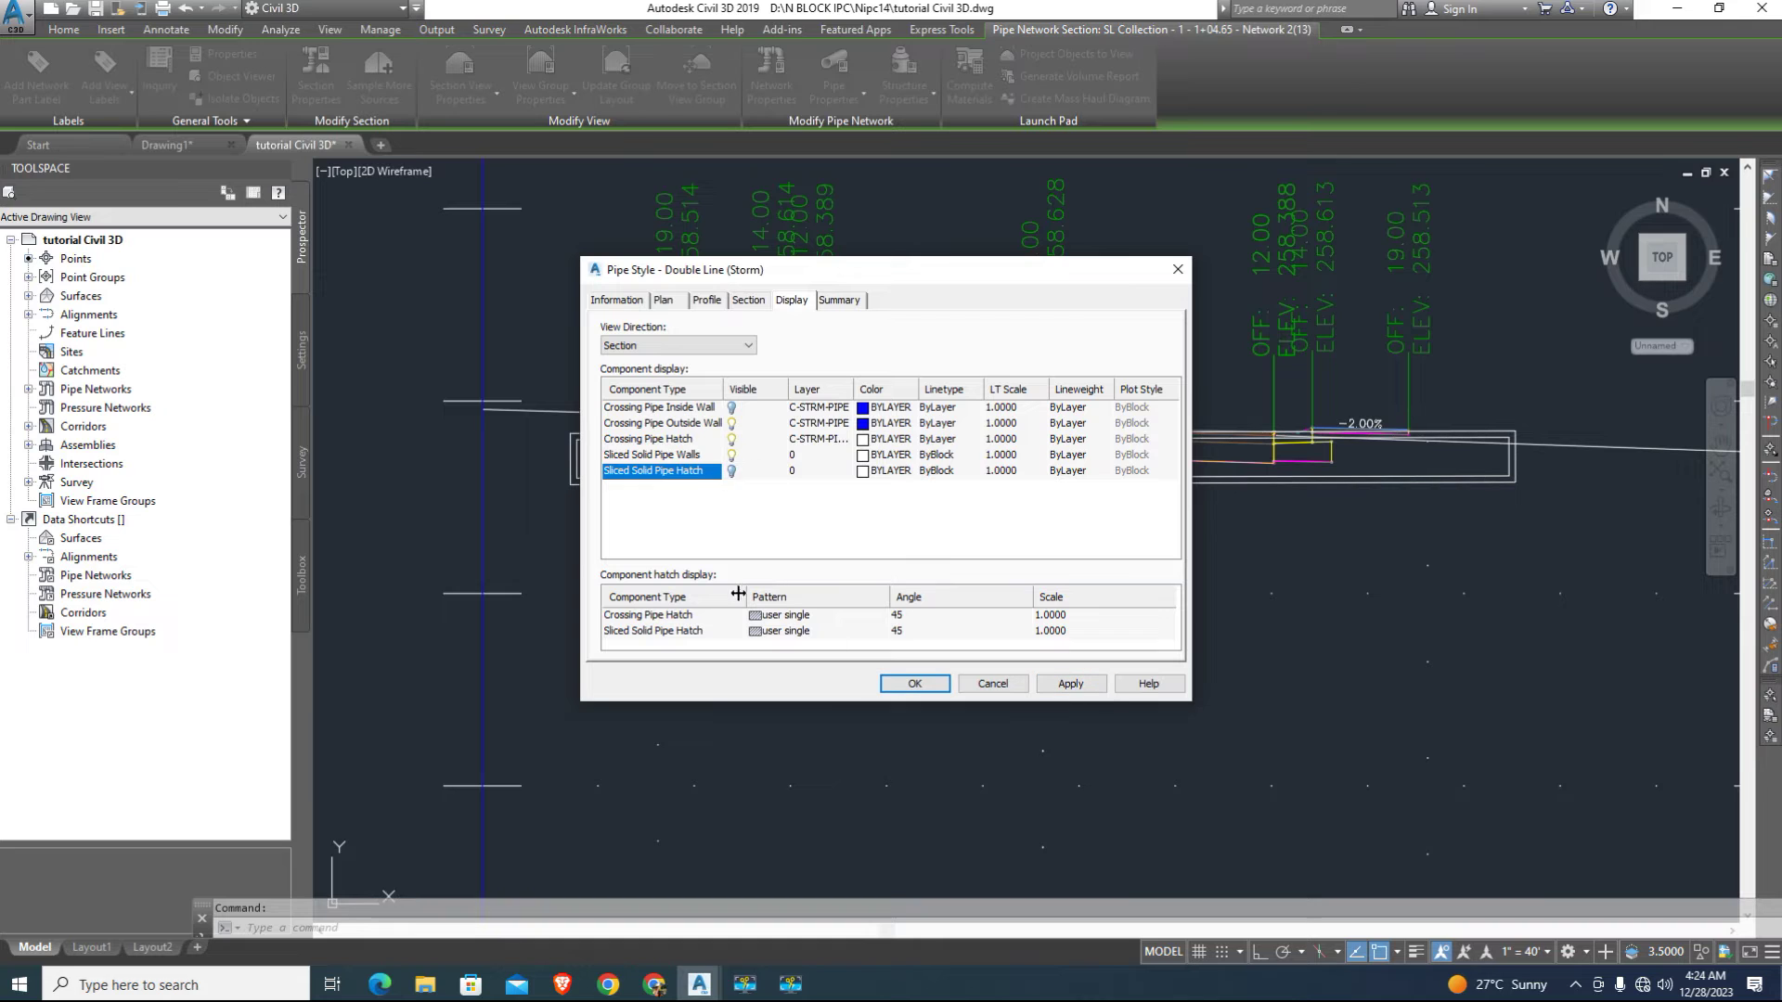
{"action": "left_click", "coordinate": [1071, 616]}
{"action": "type", "text": ".10"}
{"action": "left_click", "coordinate": [1071, 631]}
{"action": "type", "text": ".10"}
Change the Crossing Pipe Hatch pattern to the predefined ANSI31 pattern
{"action": "left_click", "coordinate": [785, 615]}
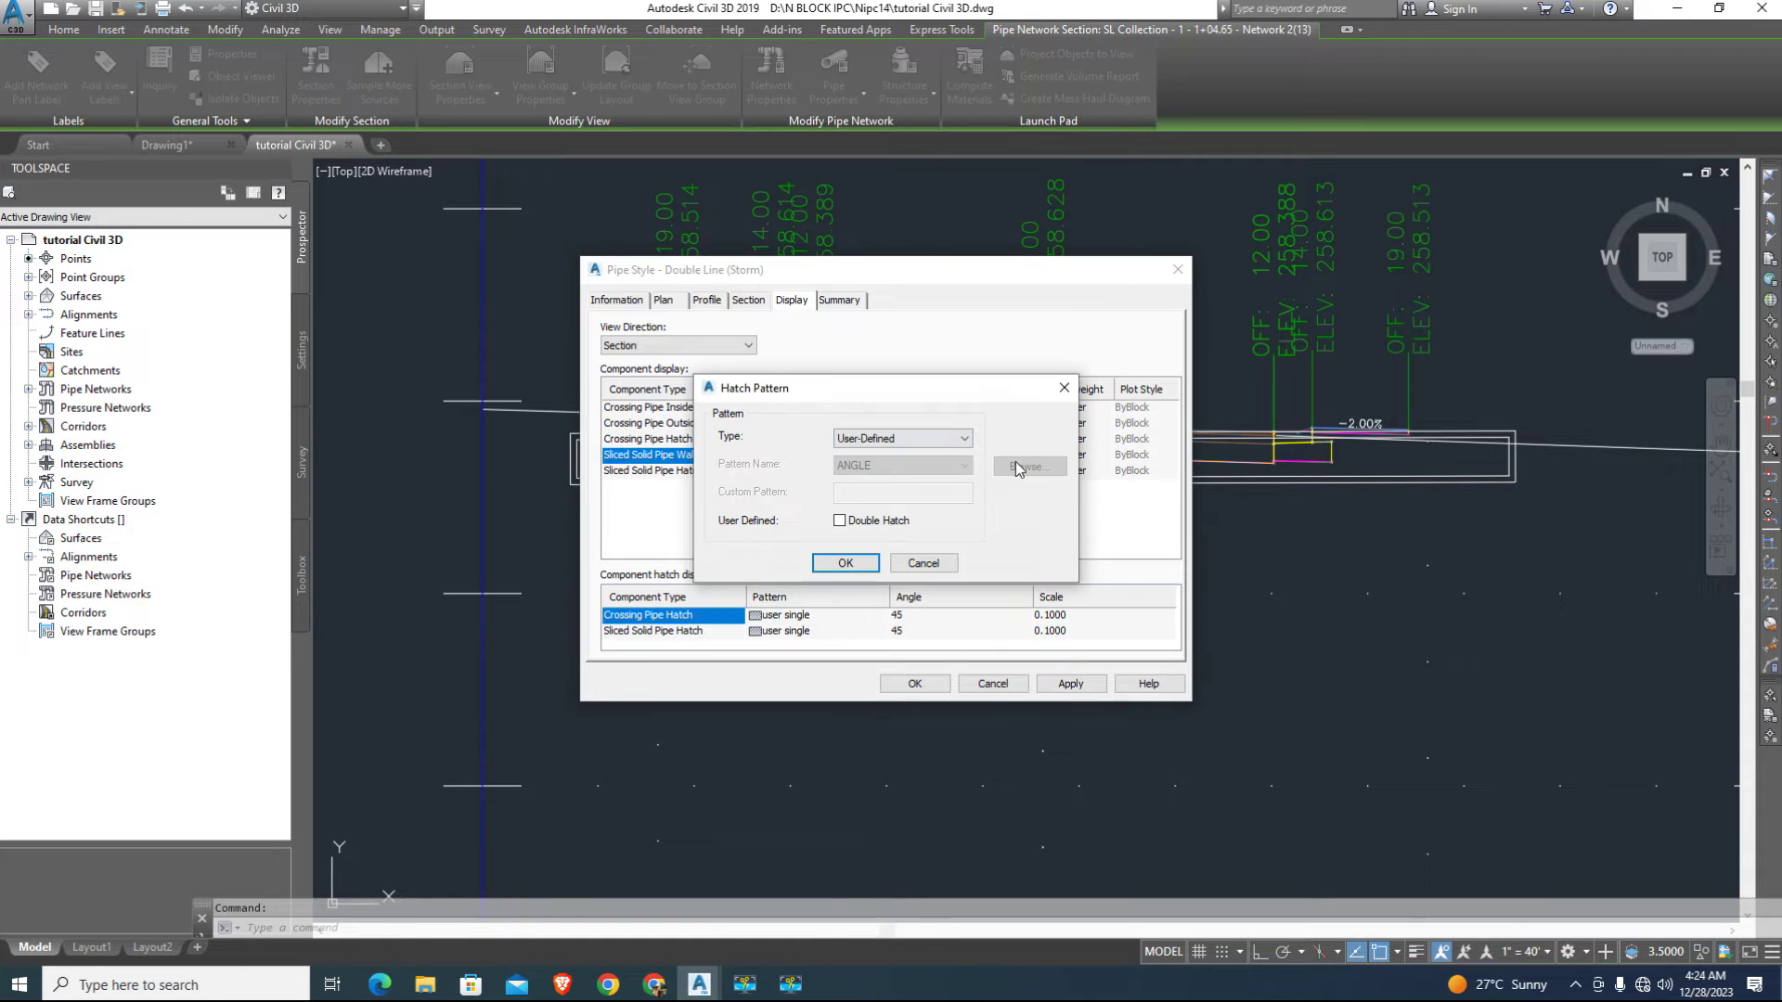
{"action": "left_click", "coordinate": [947, 439]}
{"action": "left_click", "coordinate": [947, 439]}
{"action": "left_click", "coordinate": [900, 438]}
{"action": "left_click", "coordinate": [891, 454]}
{"action": "left_click", "coordinate": [1026, 466]}
{"action": "double_click", "coordinate": [728, 364]}
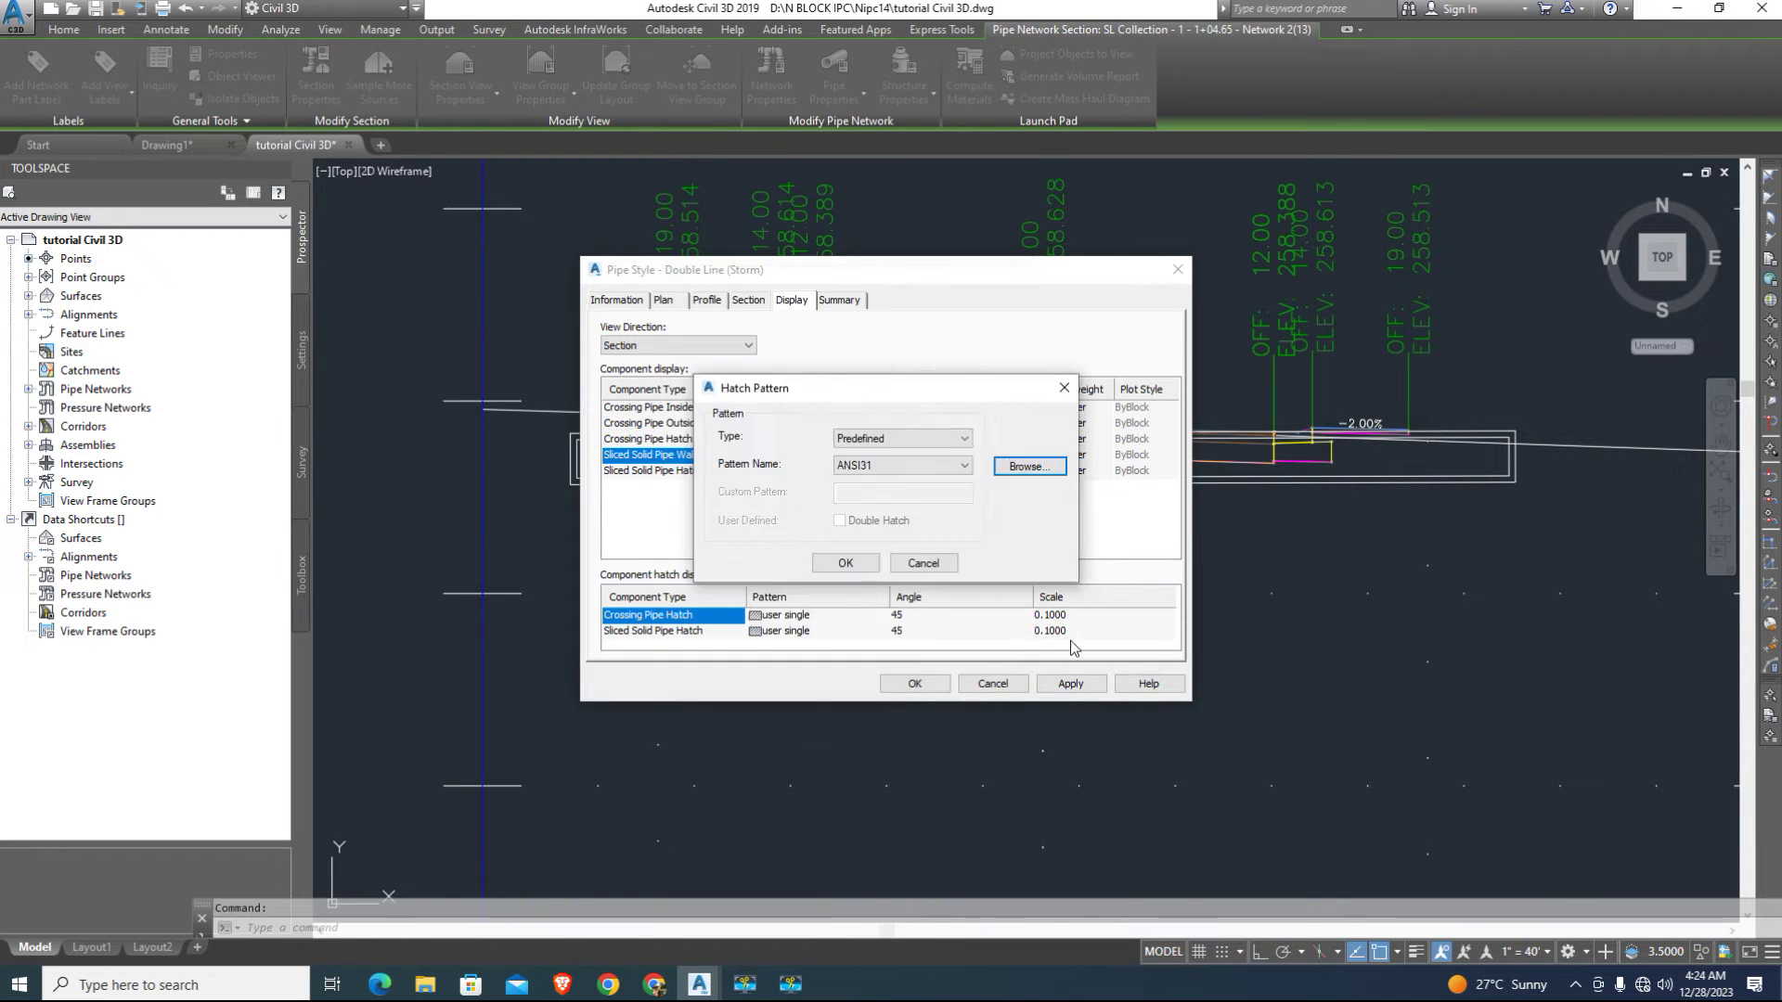
{"action": "left_click", "coordinate": [846, 562]}
Turn on Crossing Pipe Inside Wall in the section display and save the pipe style
{"action": "mouse_move", "coordinate": [808, 274]}
{"action": "left_mouse_down"}
{"action": "mouse_move", "coordinate": [1541, 377]}
{"action": "mouse_move", "coordinate": [636, 236]}
{"action": "left_mouse_up"}
{"action": "left_click", "coordinate": [560, 376]}
{"action": "left_click", "coordinate": [897, 651]}
{"action": "left_click", "coordinate": [743, 650]}
{"action": "key", "text": "Escape"}
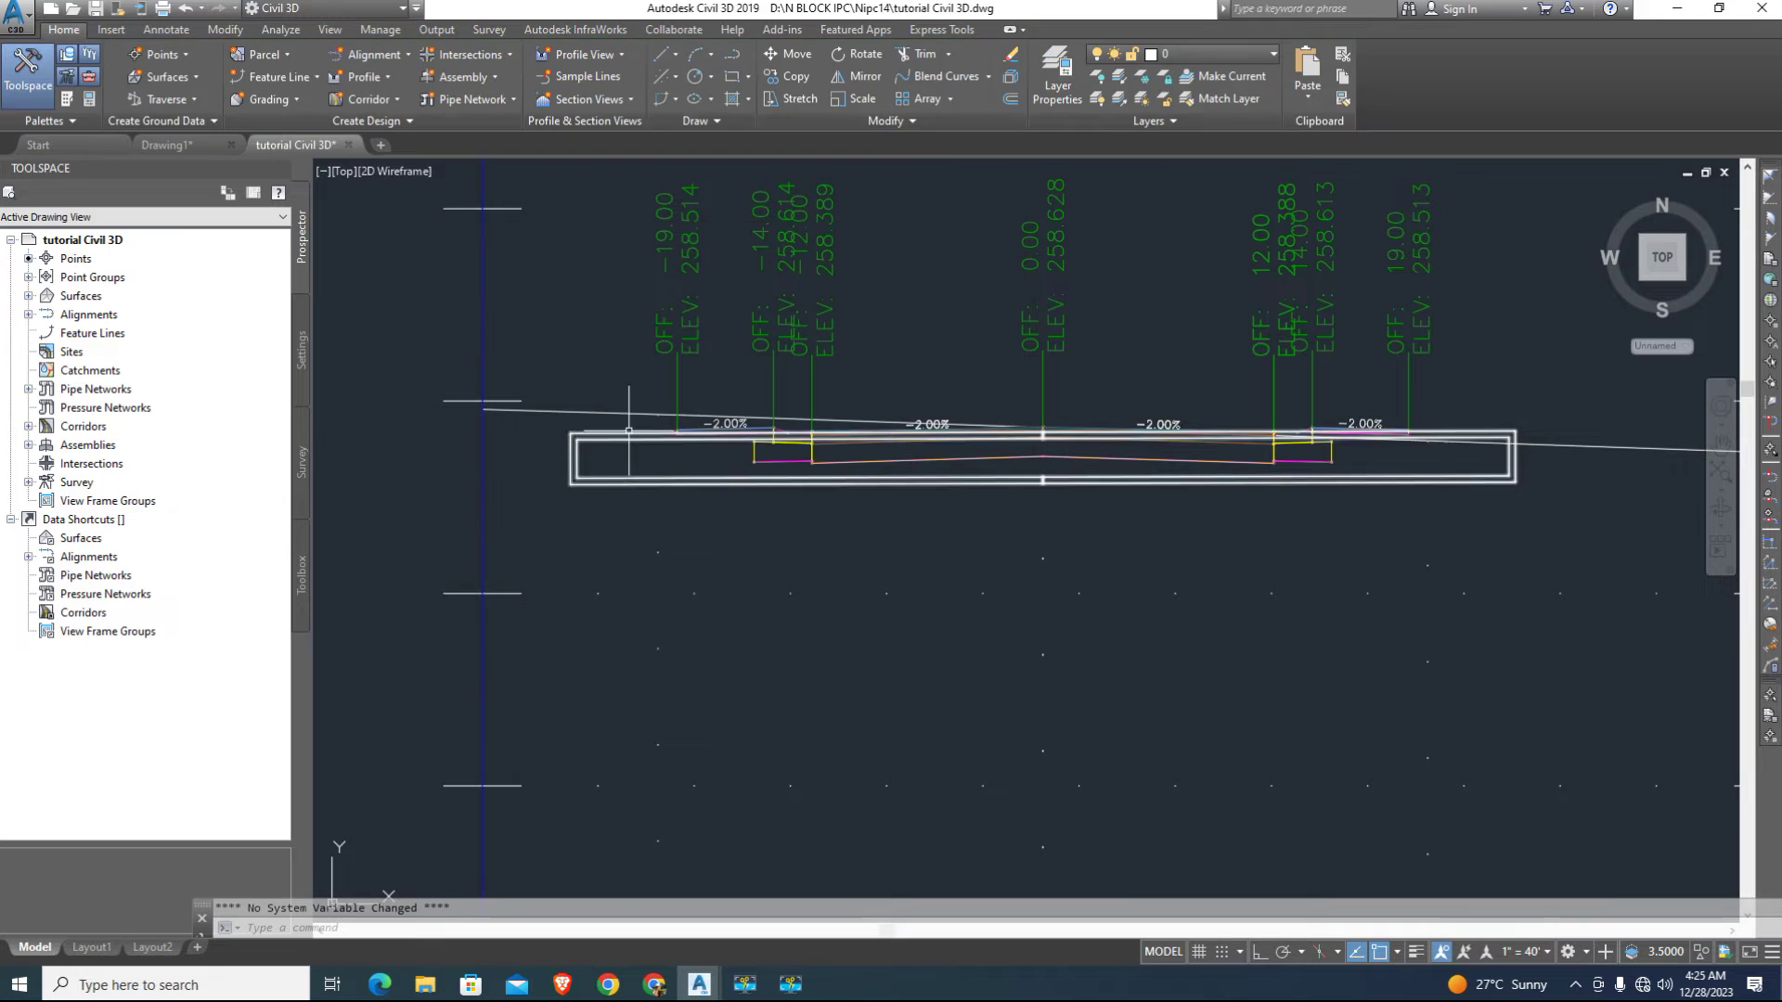
Reopen the culvert's pipe style at its section display and check the pattern choices for Crossing Pipe Hatch
{"action": "left_click", "coordinate": [618, 433]}
{"action": "right_click", "coordinate": [617, 433]}
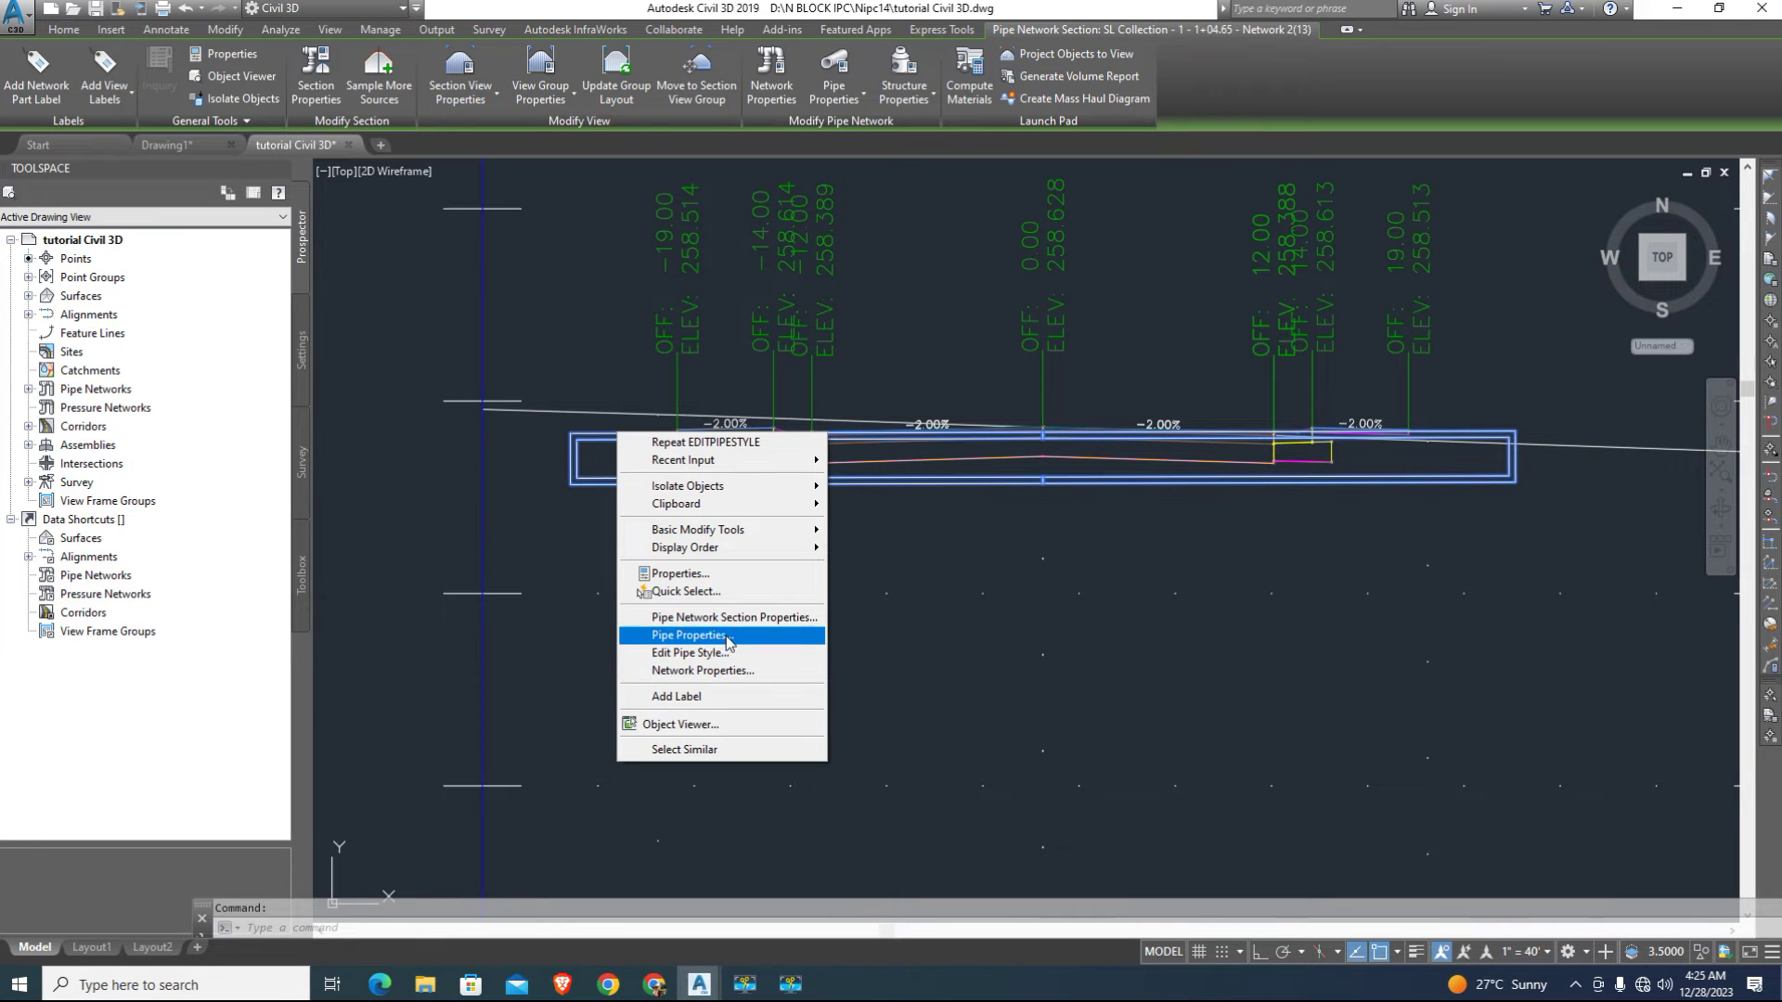
{"action": "left_click", "coordinate": [738, 653]}
{"action": "left_click", "coordinate": [504, 317]}
{"action": "left_click", "coordinate": [476, 370]}
{"action": "left_click", "coordinate": [588, 587]}
{"action": "left_click", "coordinate": [849, 434]}
{"action": "left_click", "coordinate": [798, 318]}
{"action": "left_click", "coordinate": [698, 318]}
{"action": "left_click", "coordinate": [670, 530]}
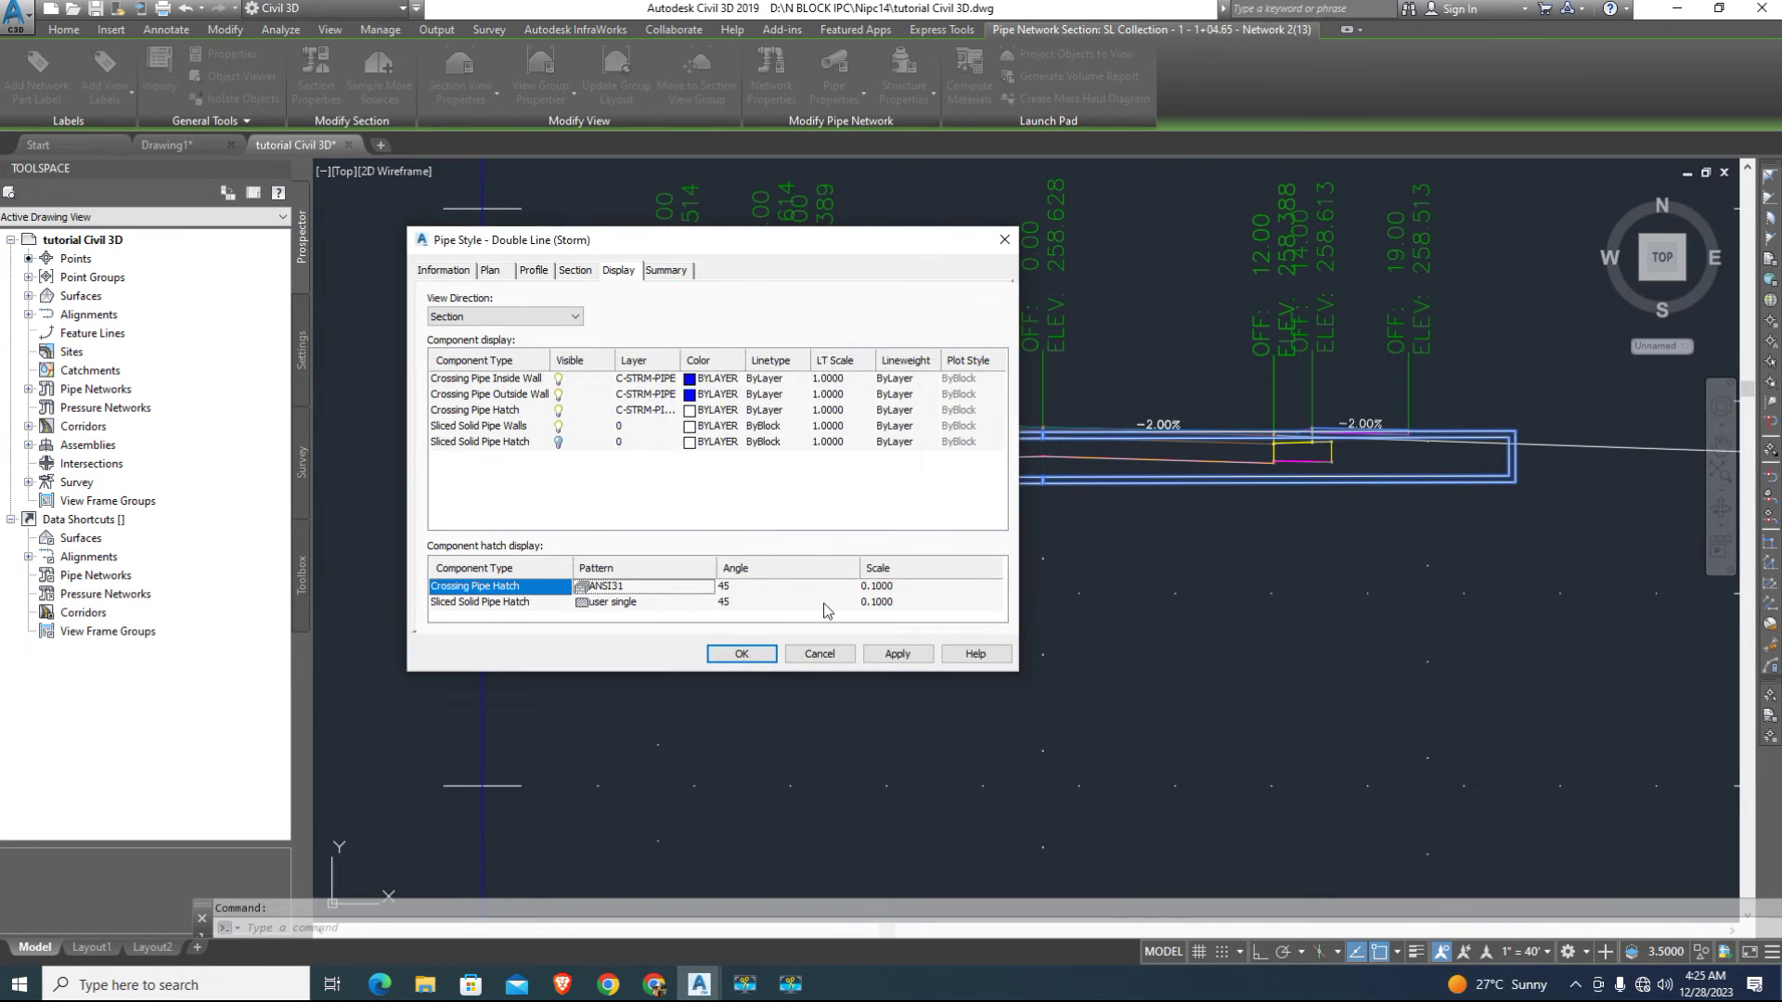
Turn on Sliced Solid Pipe Hatch in the section display and apply the change
{"action": "left_click", "coordinate": [556, 443]}
{"action": "left_click", "coordinate": [880, 656]}
{"action": "left_click", "coordinate": [869, 659]}
Browse the list and previews of predefined hatch patterns for the crossing pipe hatch
{"action": "left_click", "coordinate": [585, 587]}
{"action": "left_click", "coordinate": [740, 435]}
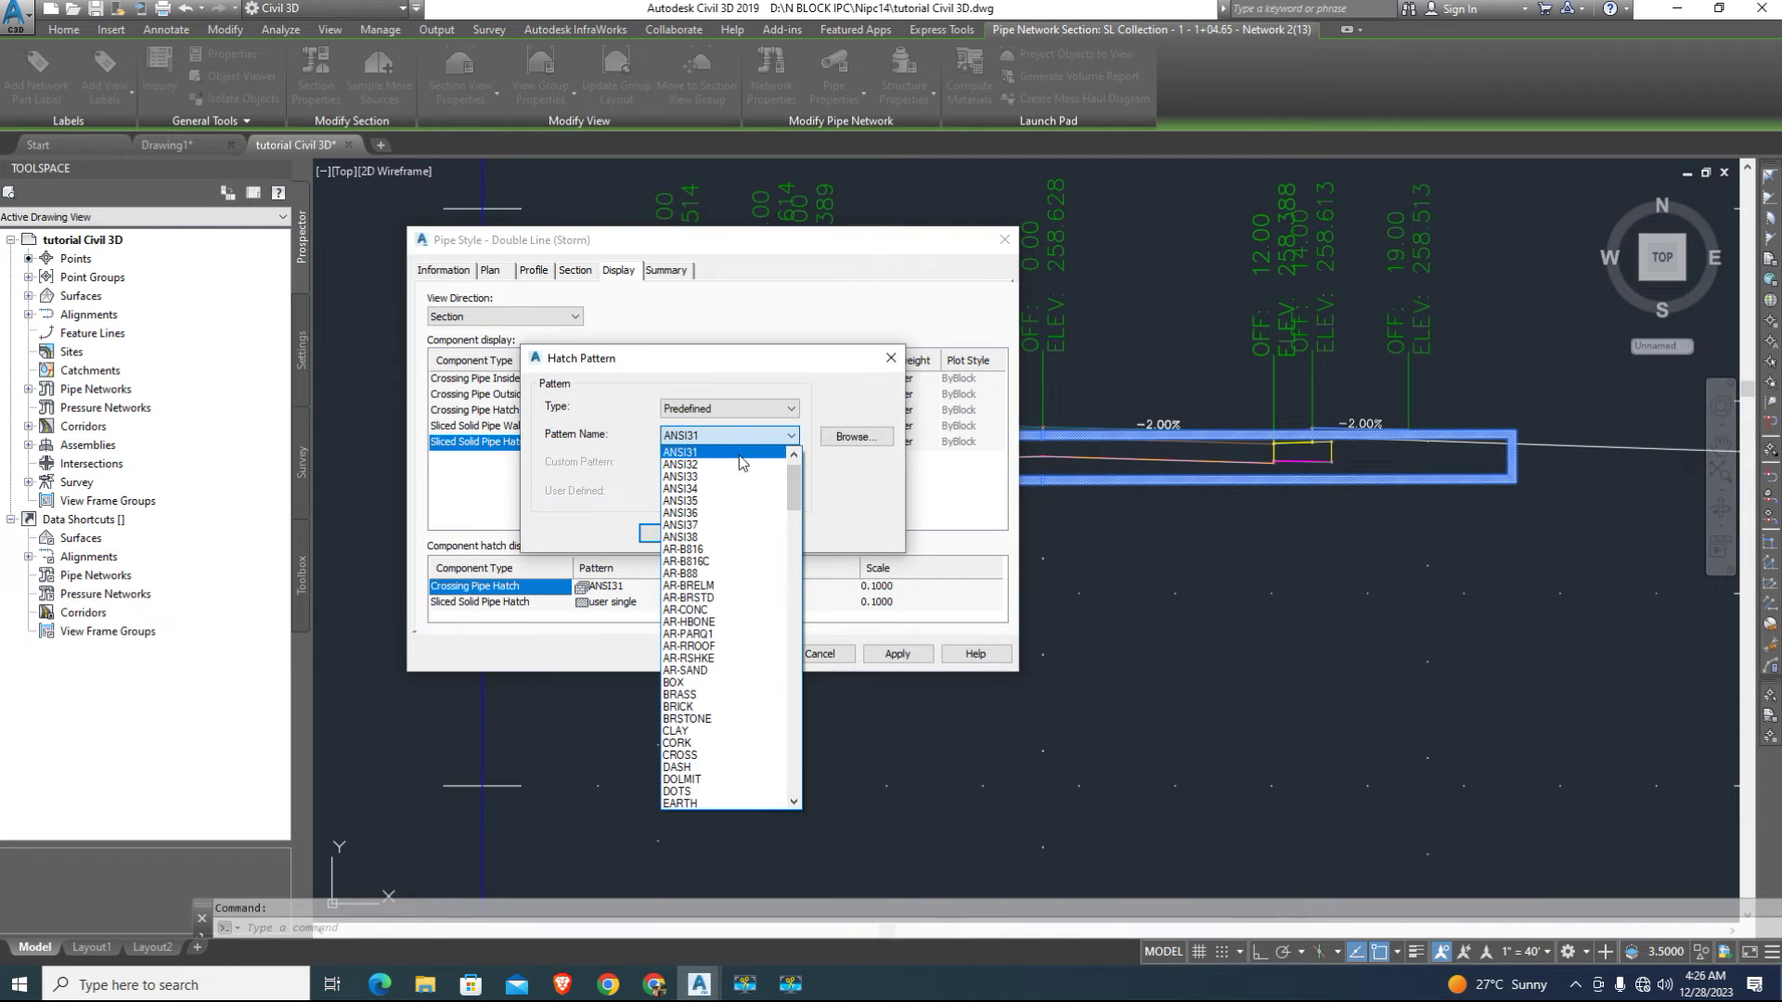
{"action": "scroll", "coordinate": [733, 601], "scroll_direction": "down", "scroll_amount": 11}
{"action": "left_click", "coordinate": [854, 434]}
{"action": "left_click", "coordinate": [784, 428]}
{"action": "left_click", "coordinate": [866, 356]}
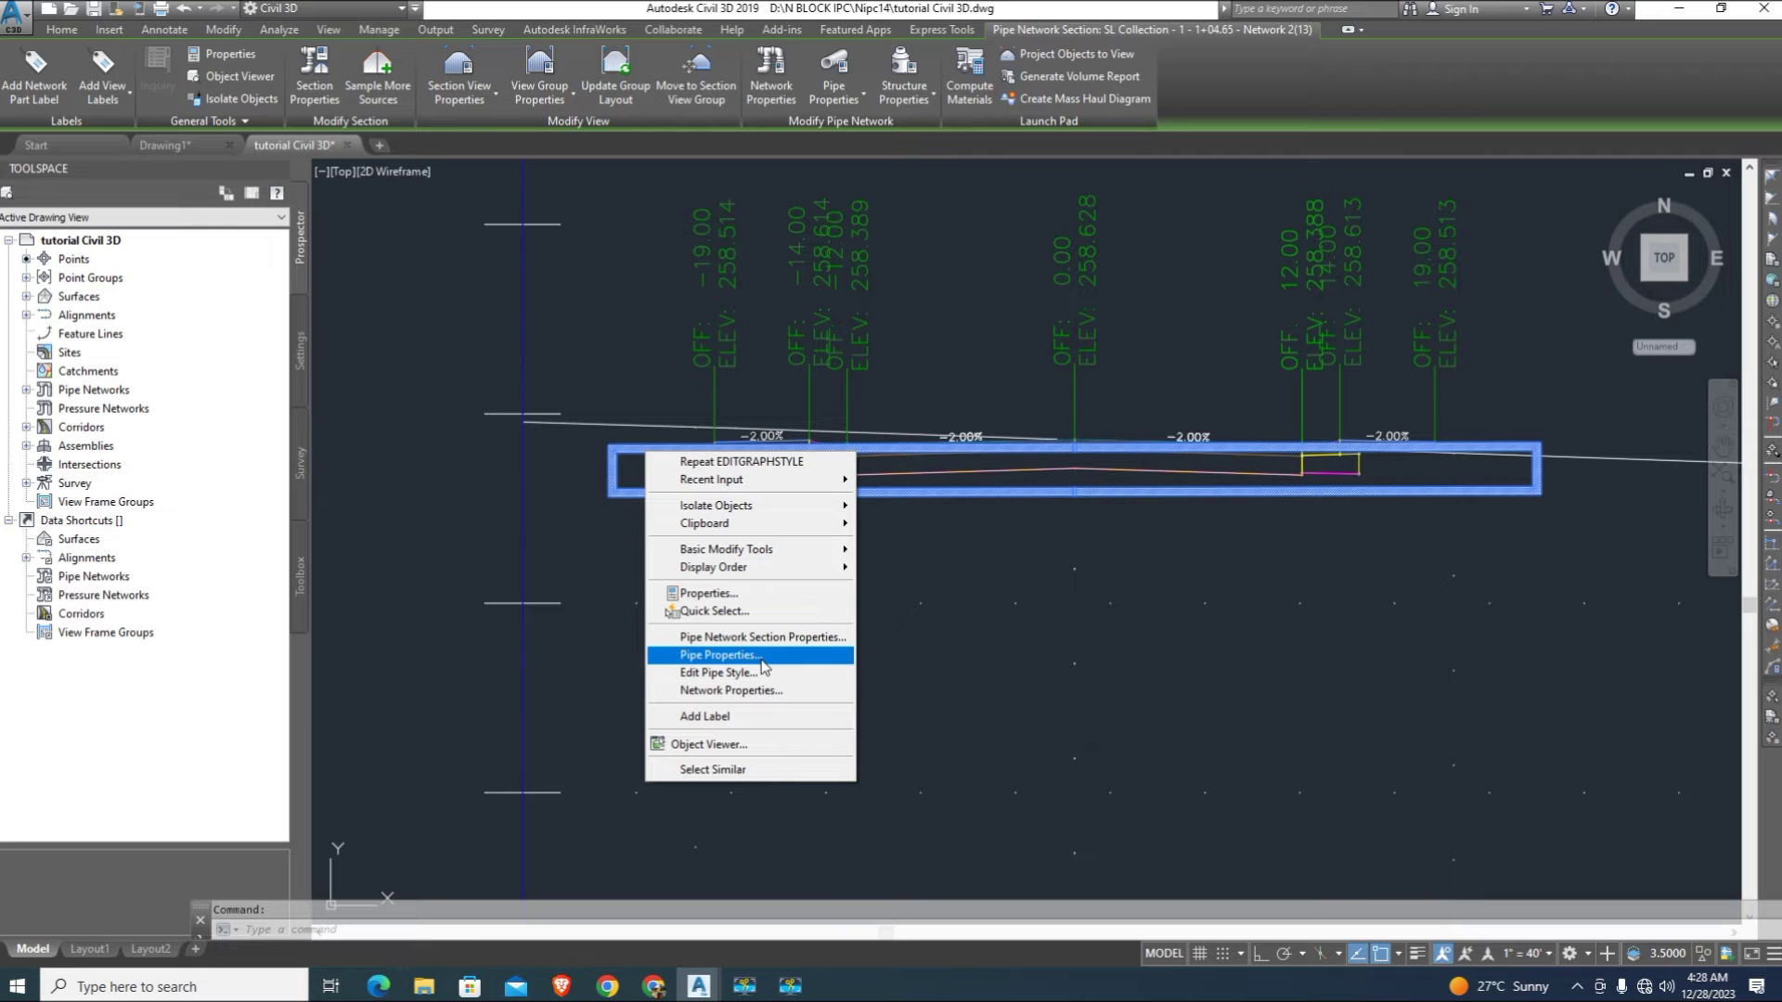
Review the display, section, profile, plan and information settings of the Double Line (Storm) pipe style without changing them
{"action": "left_click", "coordinate": [769, 676]}
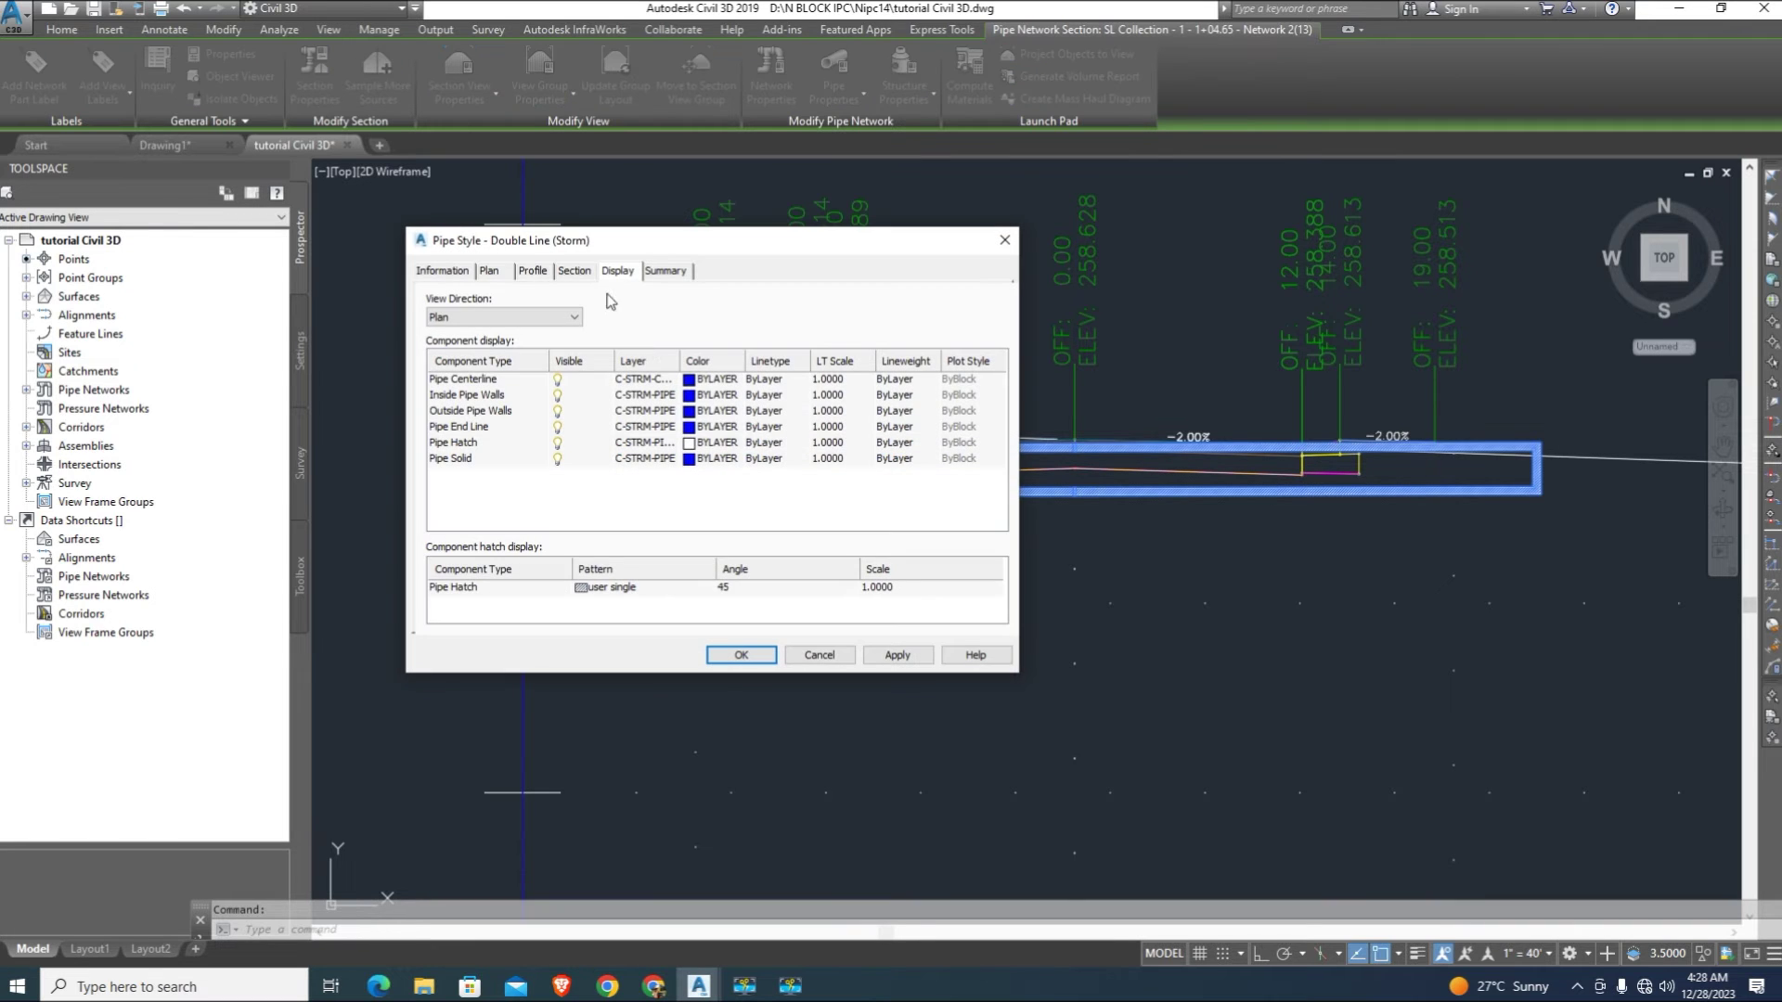
{"action": "left_click", "coordinate": [575, 271]}
{"action": "left_click", "coordinate": [532, 270]}
{"action": "left_click", "coordinate": [489, 270]}
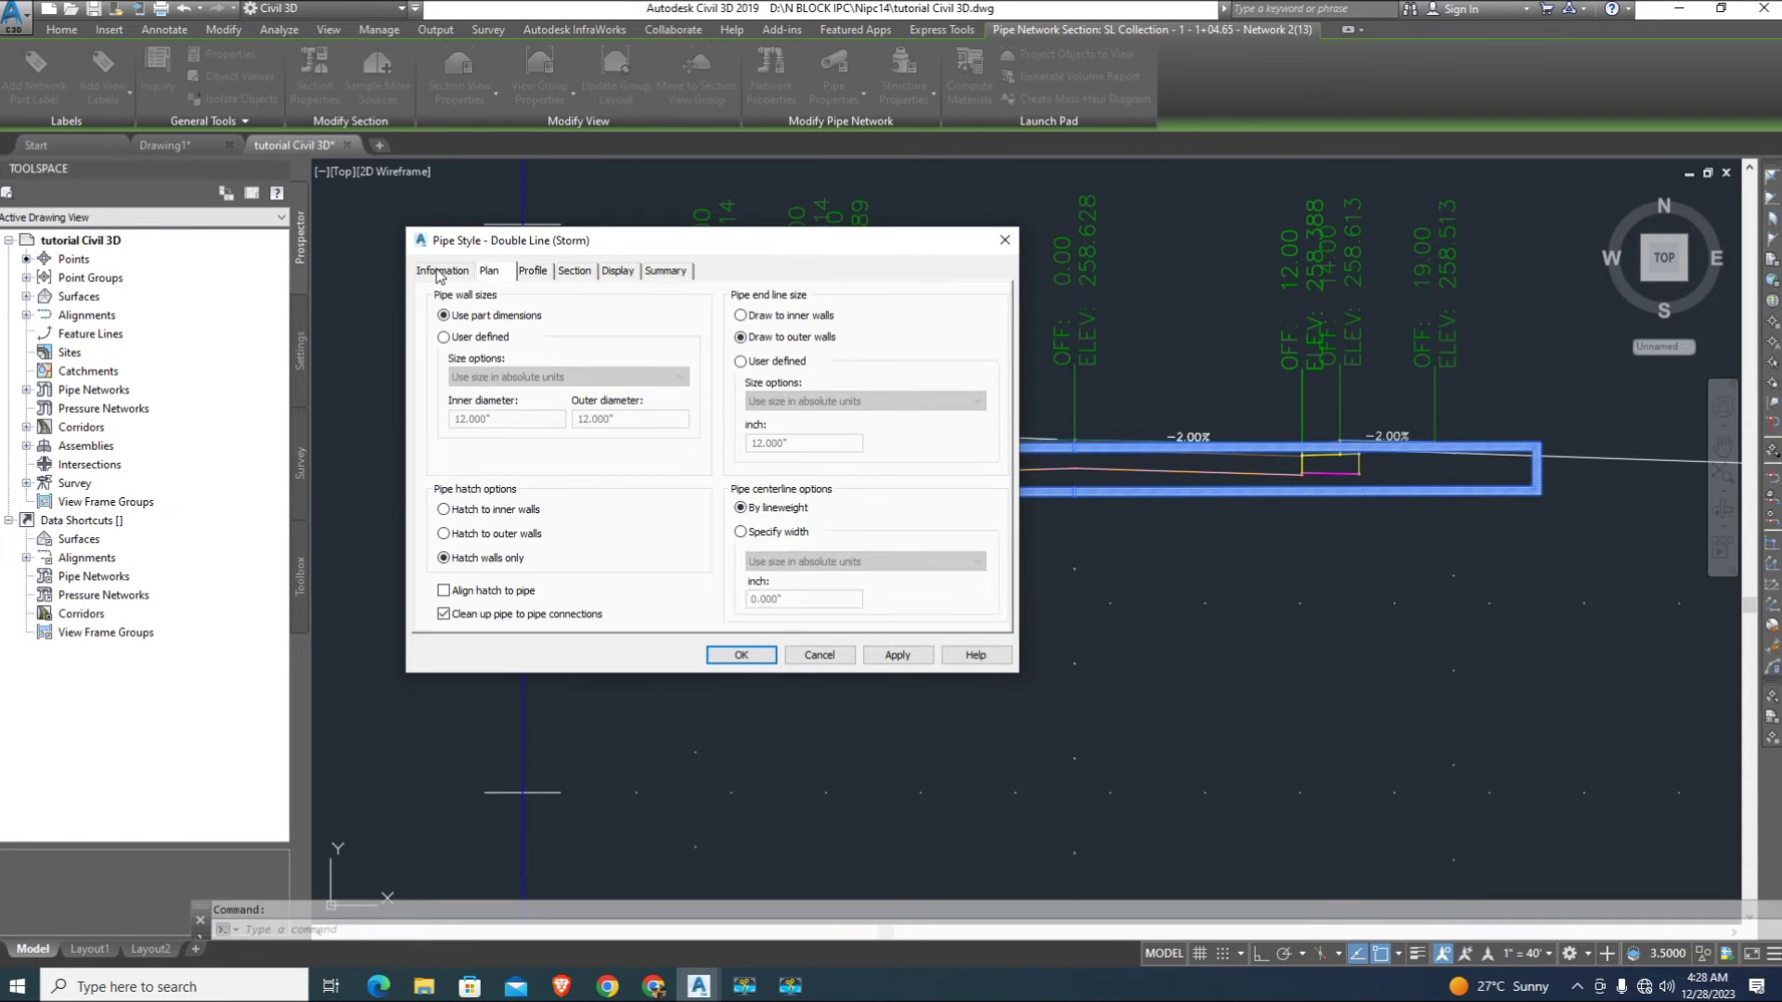
{"action": "left_click", "coordinate": [442, 270]}
{"action": "left_click", "coordinate": [819, 655]}
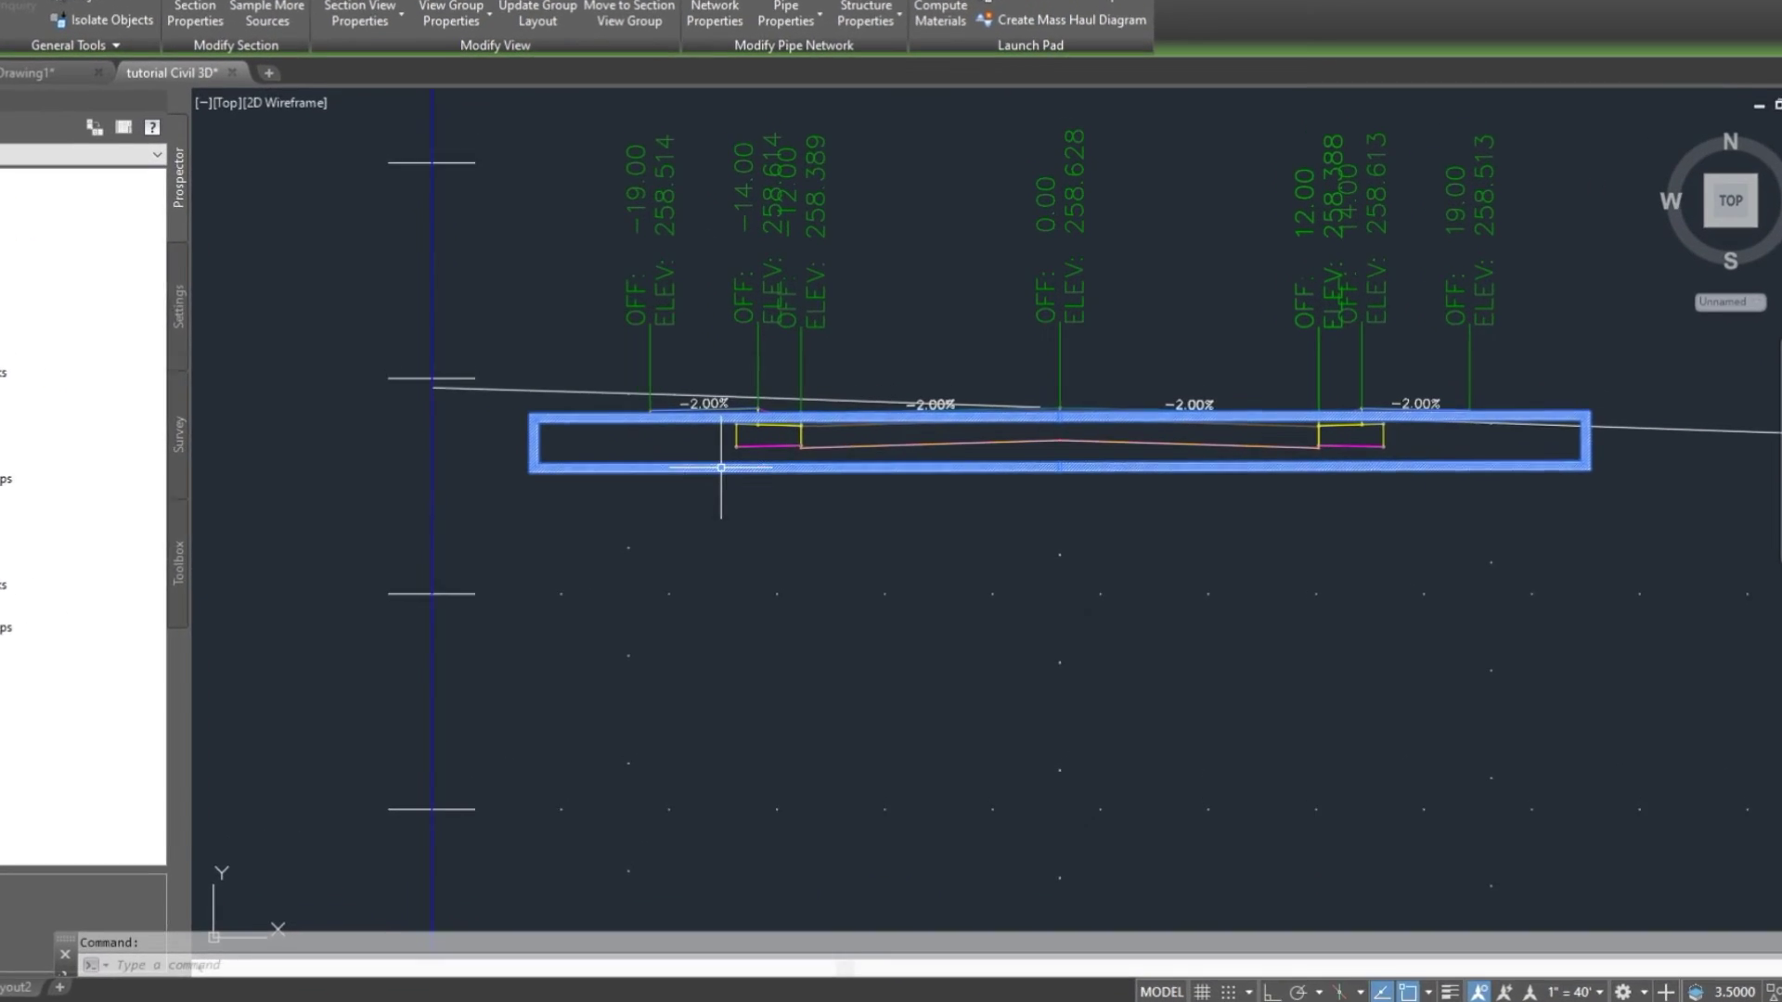
Open the culvert pipe's properties and examine its part properties and its cover and slope rules
{"action": "right_click", "coordinate": [776, 490]}
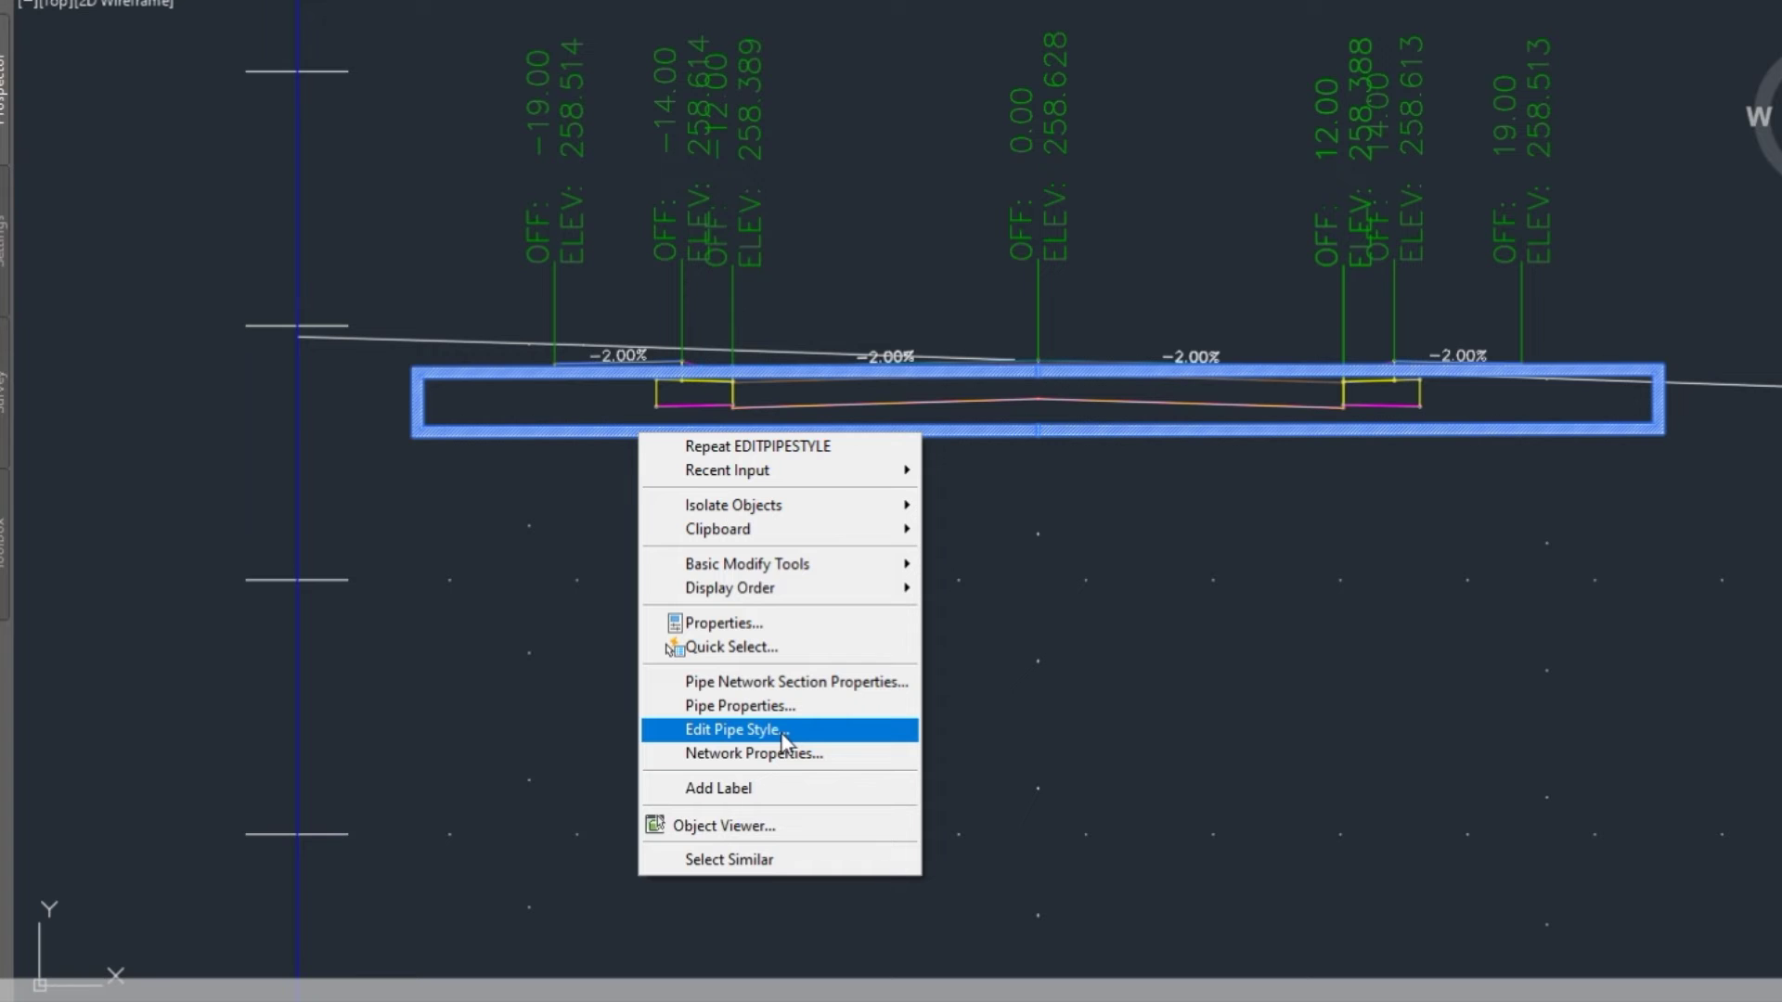
{"action": "left_click", "coordinate": [778, 706]}
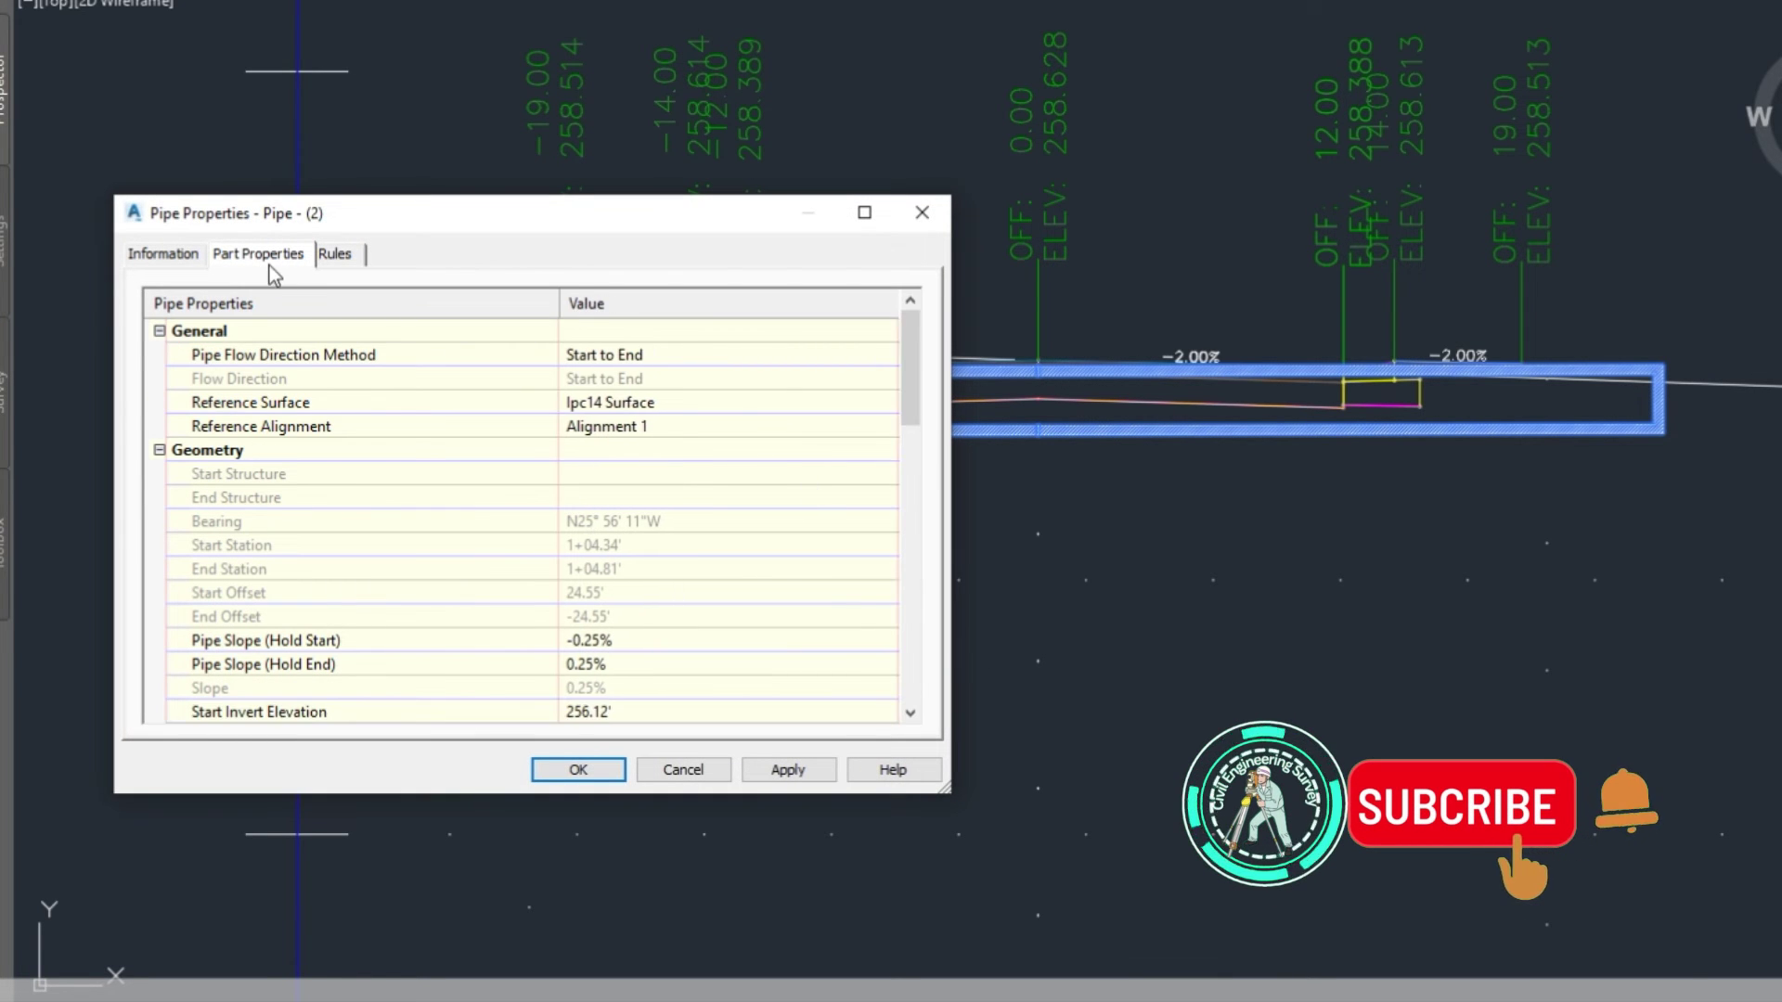
{"action": "left_click", "coordinate": [339, 255]}
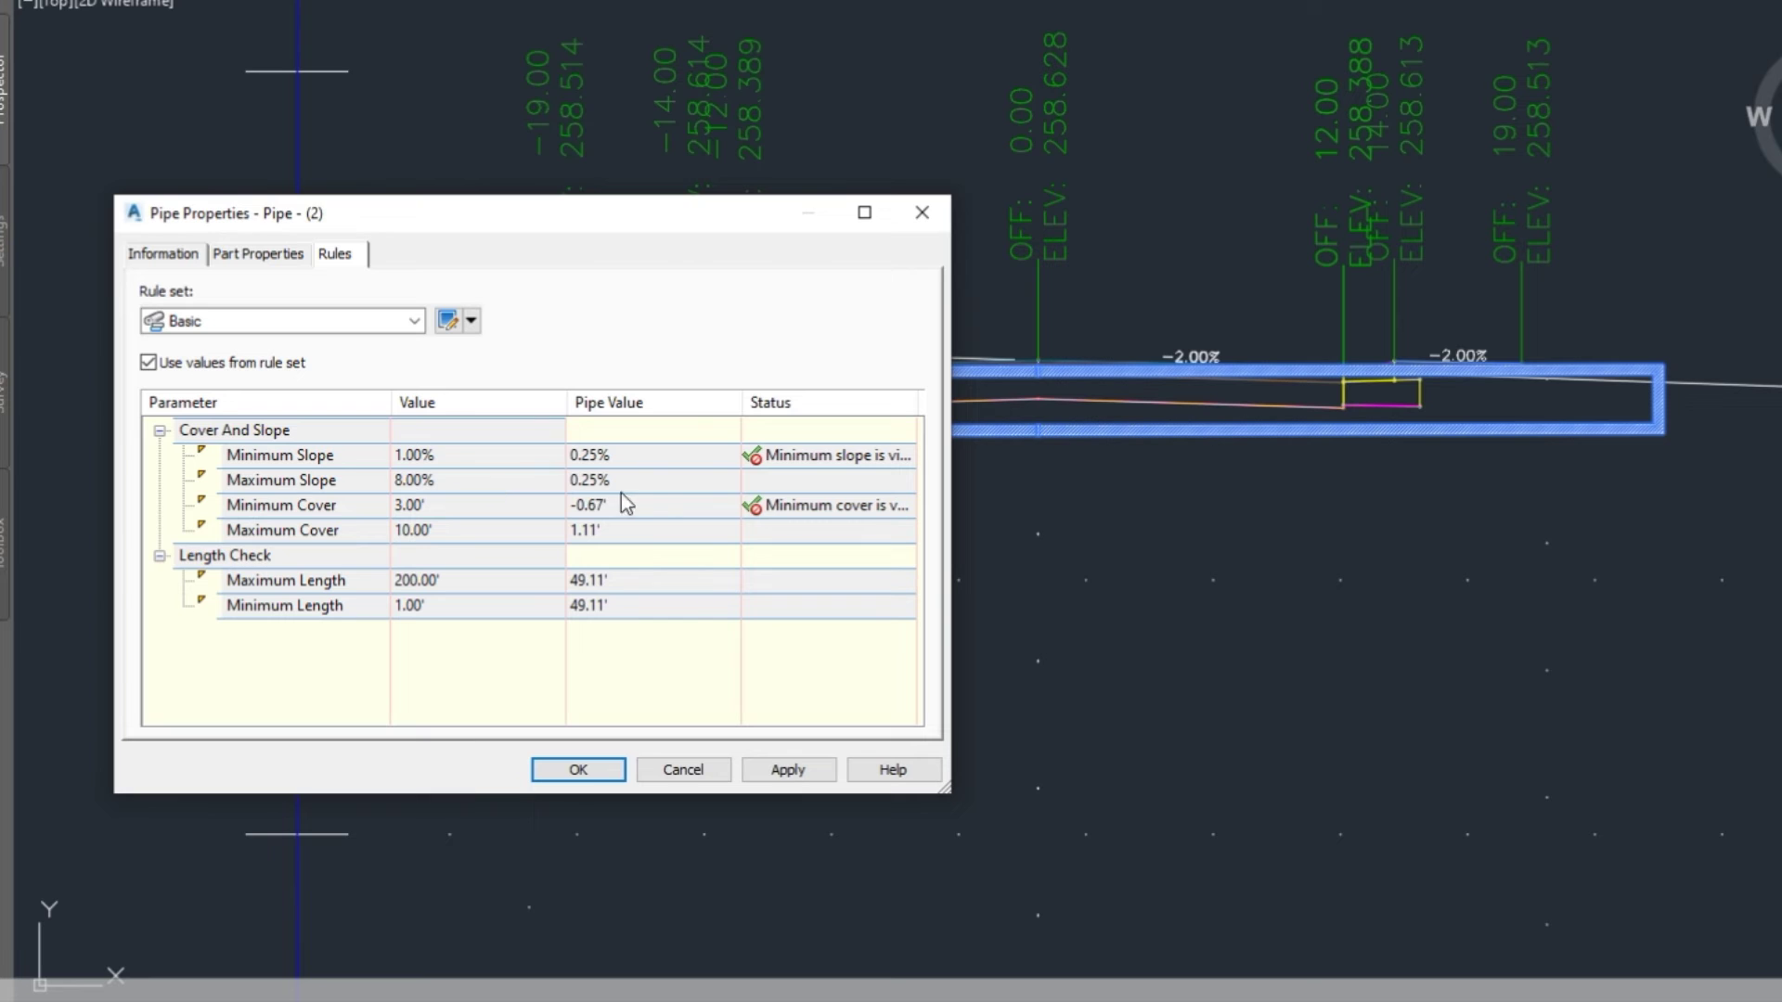
{"action": "left_click", "coordinate": [252, 257]}
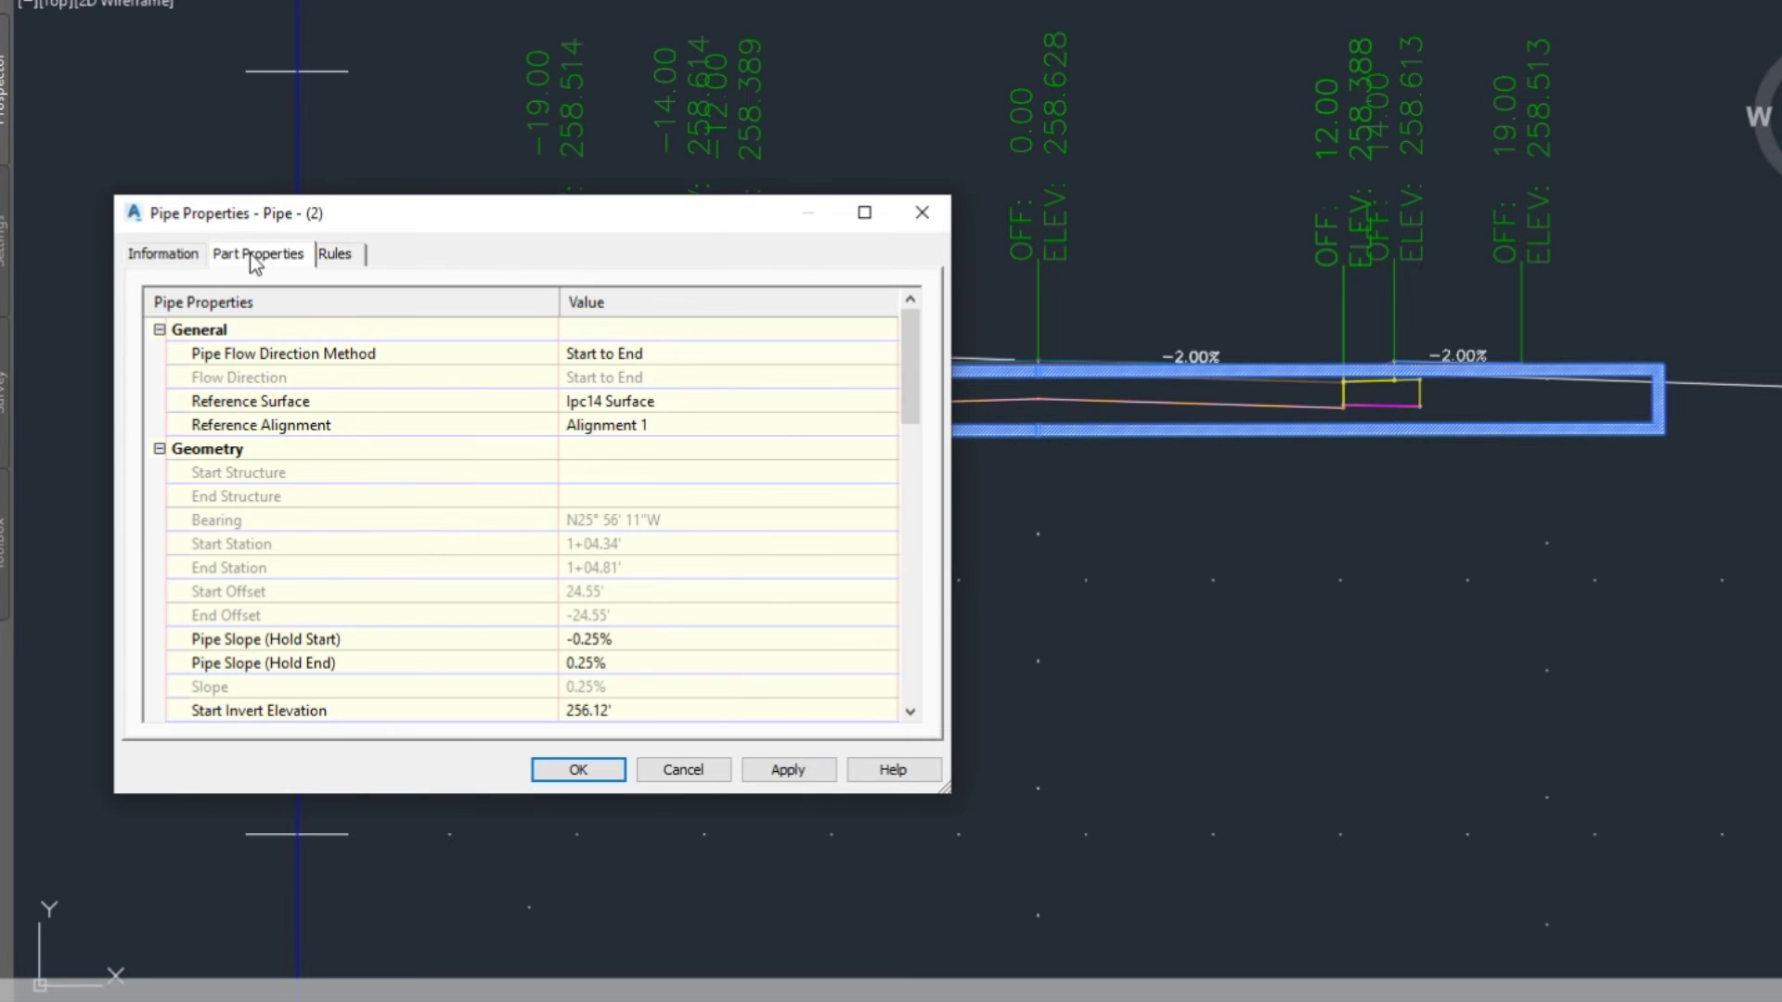
Set the pipe's Start Invert Elevation to 254' and apply it
{"action": "scroll", "coordinate": [722, 552], "scroll_direction": "down", "scroll_amount": 4}
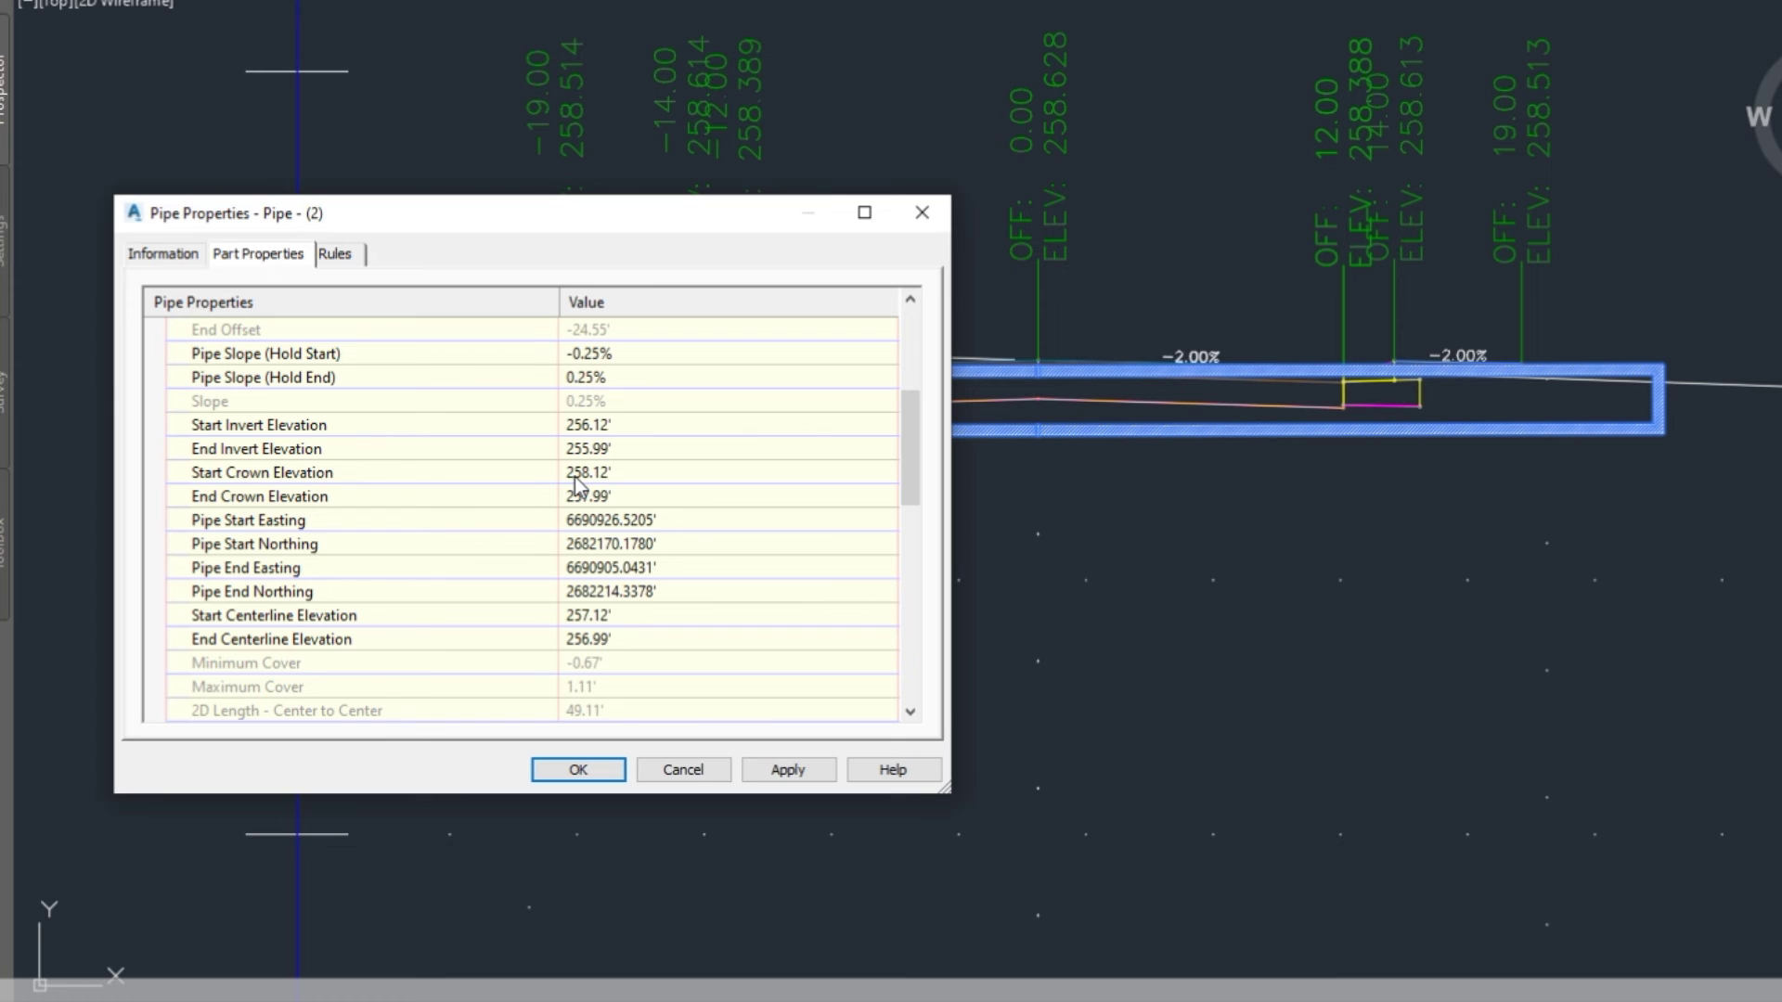
{"action": "left_click", "coordinate": [642, 430]}
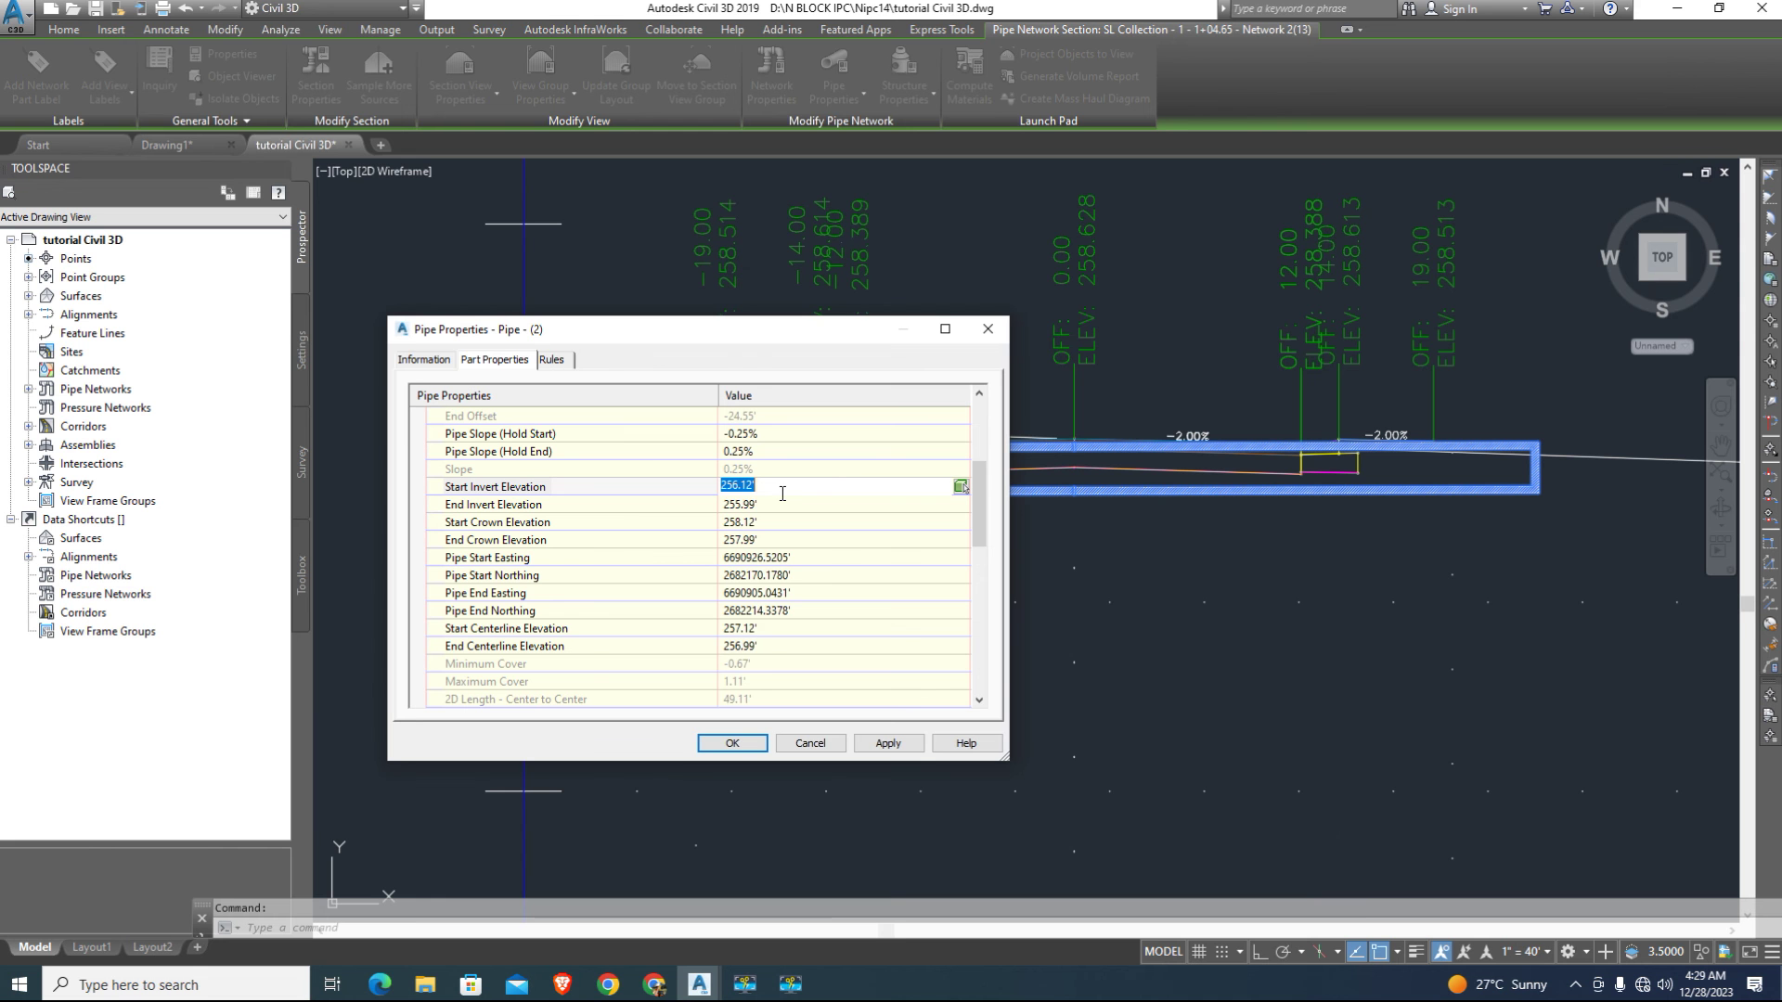
{"action": "type", "text": "254"}
{"action": "left_click", "coordinate": [845, 453]}
{"action": "left_click", "coordinate": [802, 766]}
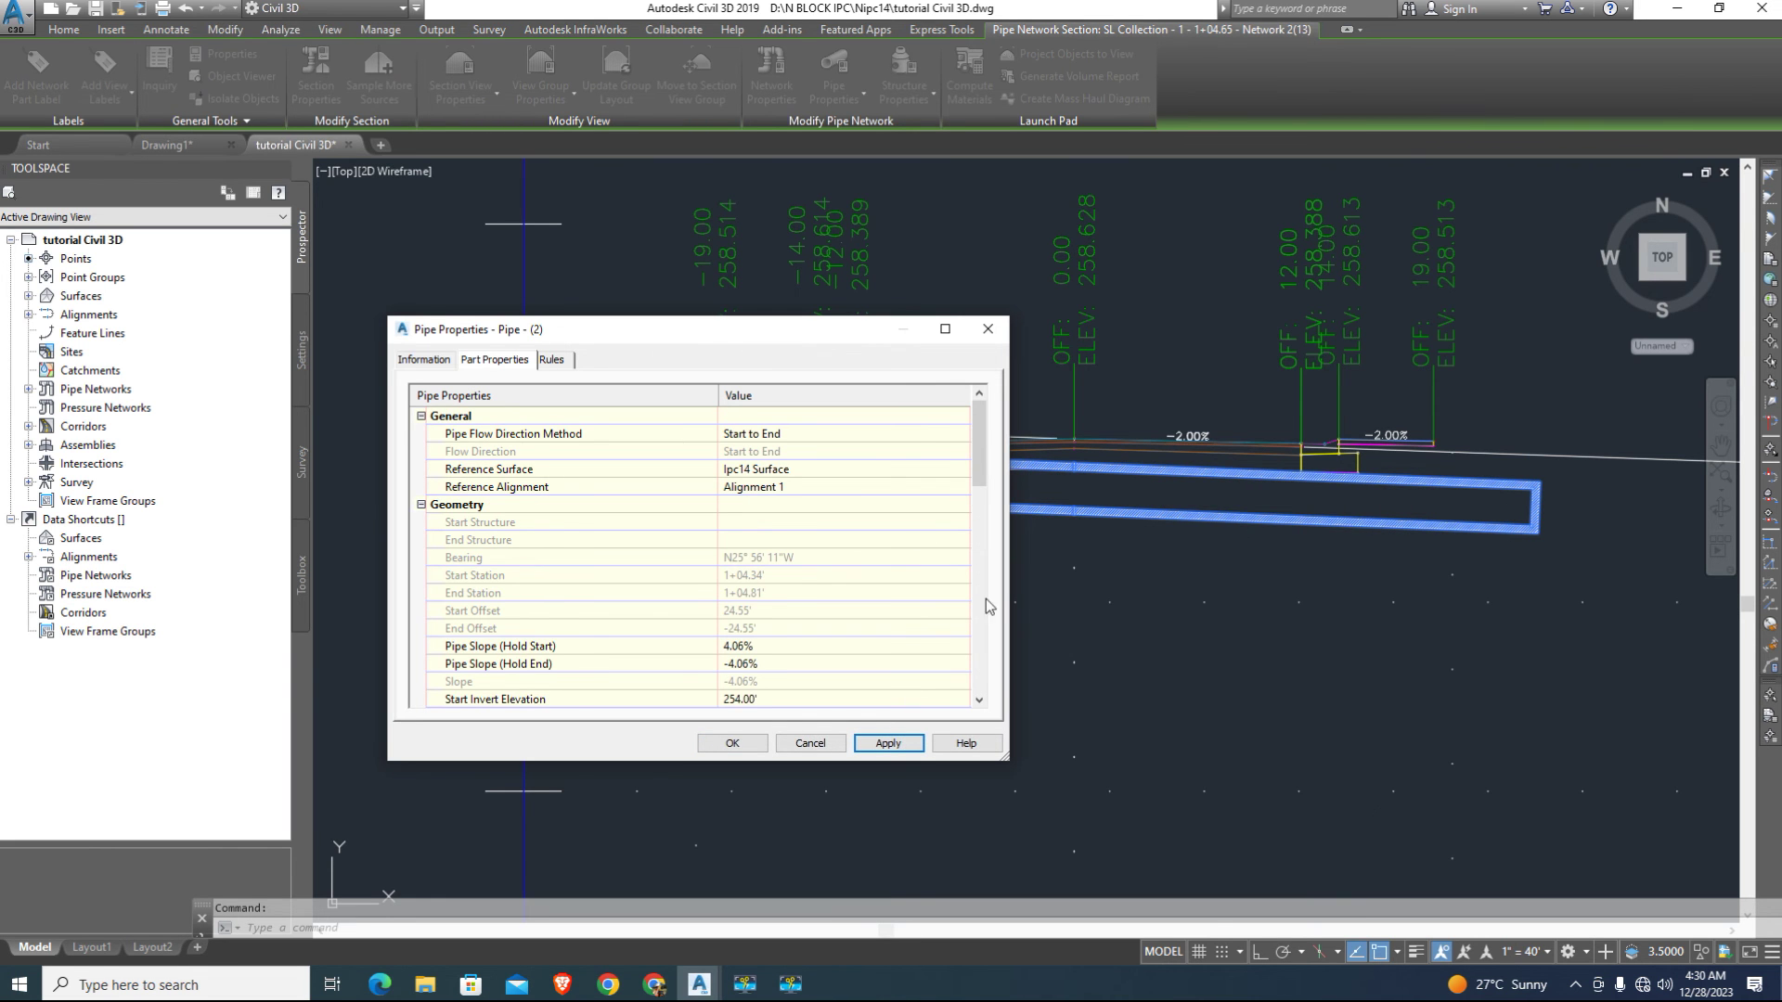
Set the pipe's End Invert Elevation to 253.66'
{"action": "left_click_drag", "start_coordinate": [817, 330], "coordinate": [979, 237]}
{"action": "scroll", "coordinate": [926, 484], "scroll_direction": "down", "scroll_amount": 3}
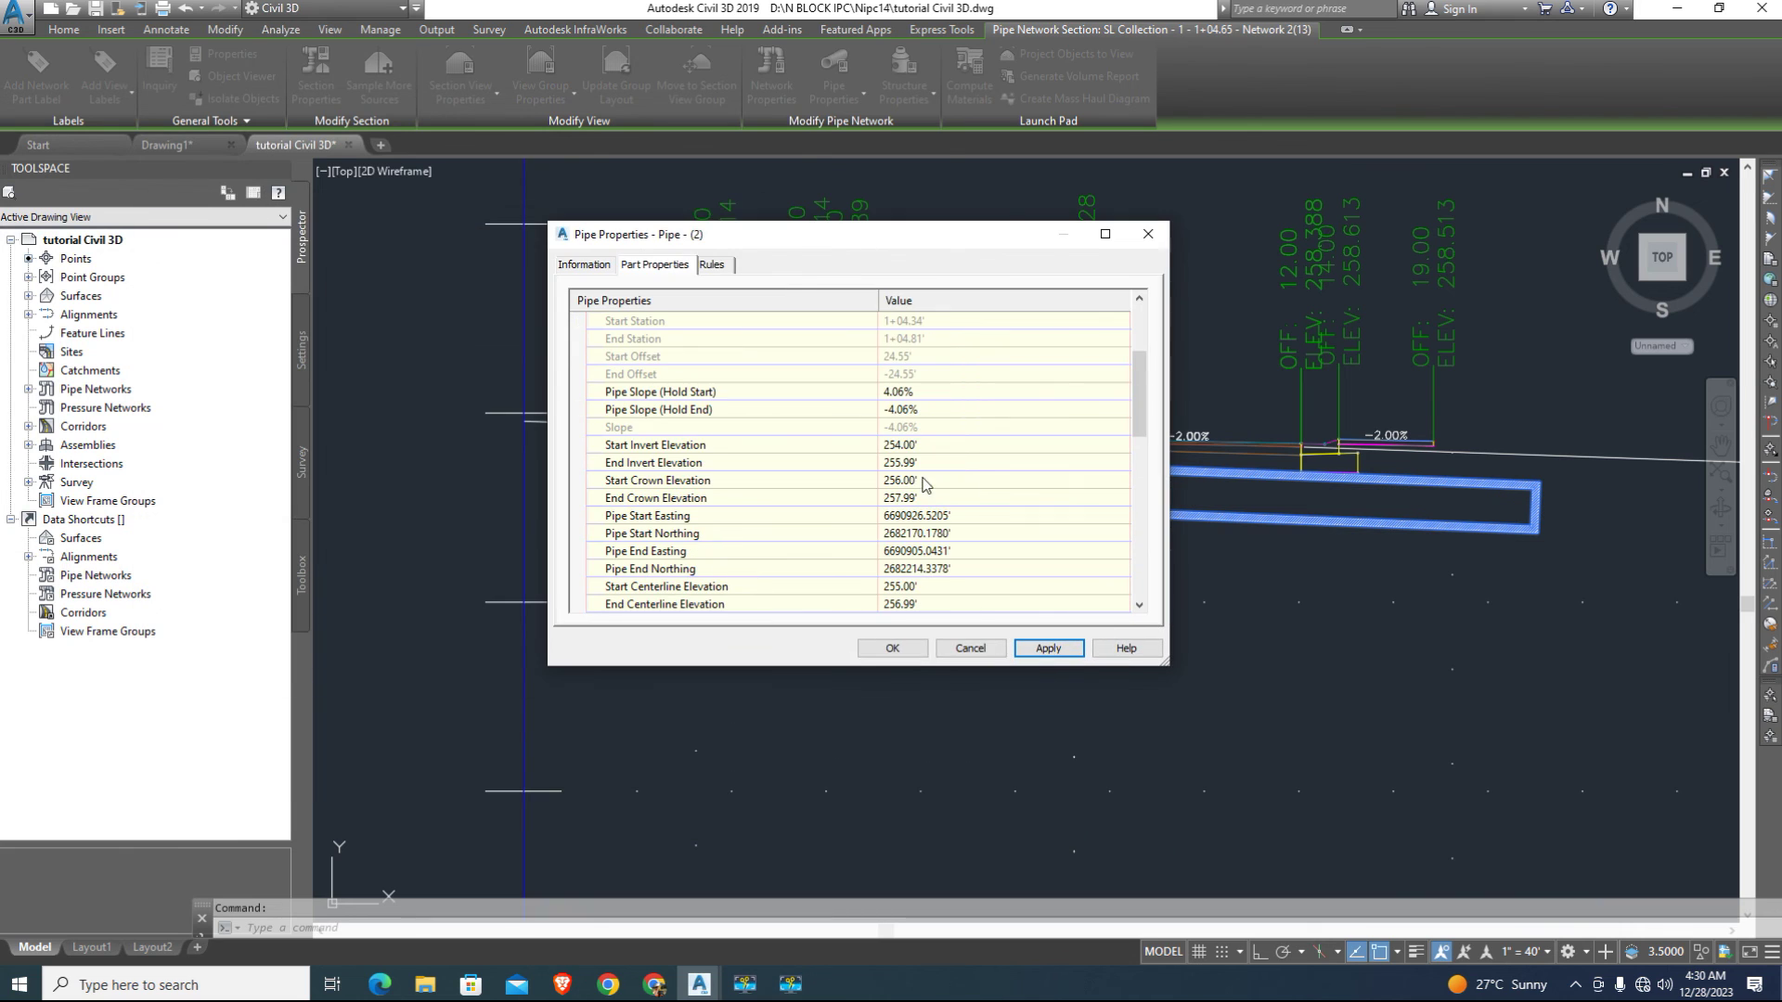
{"action": "left_click_drag", "start_coordinate": [817, 244], "coordinate": [1242, 256]}
{"action": "left_click", "coordinate": [1359, 477]}
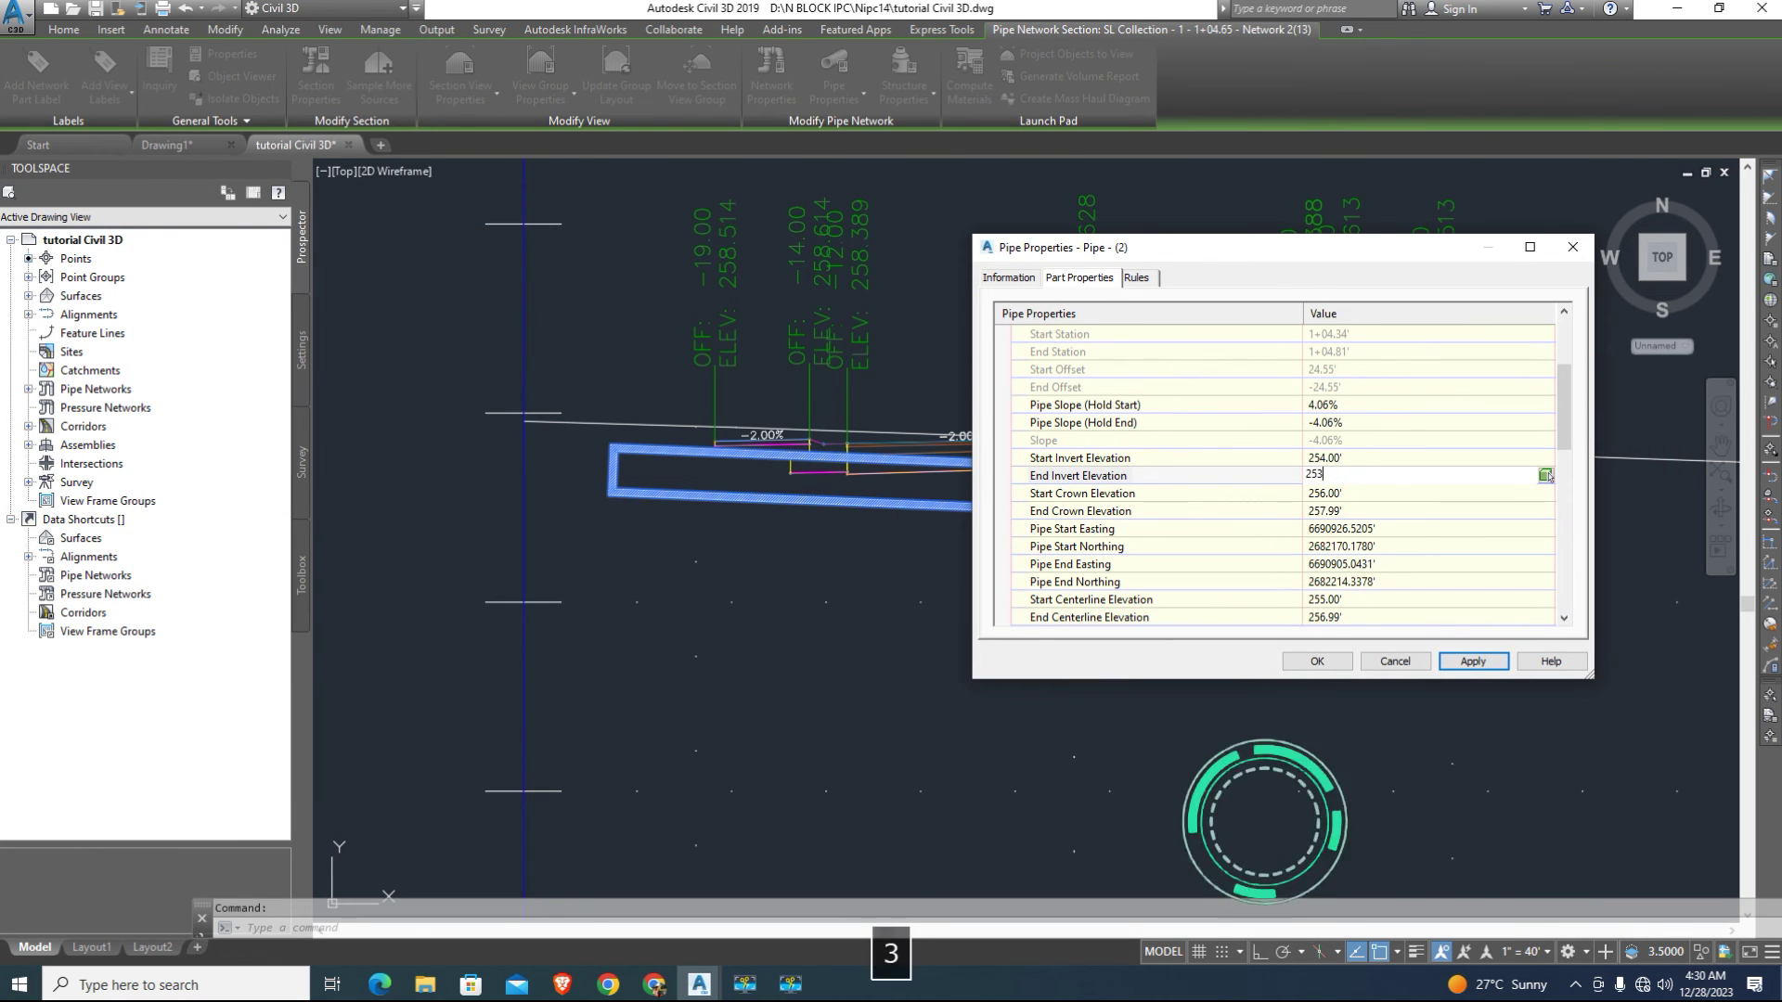
{"action": "type", "text": "253.66'"}
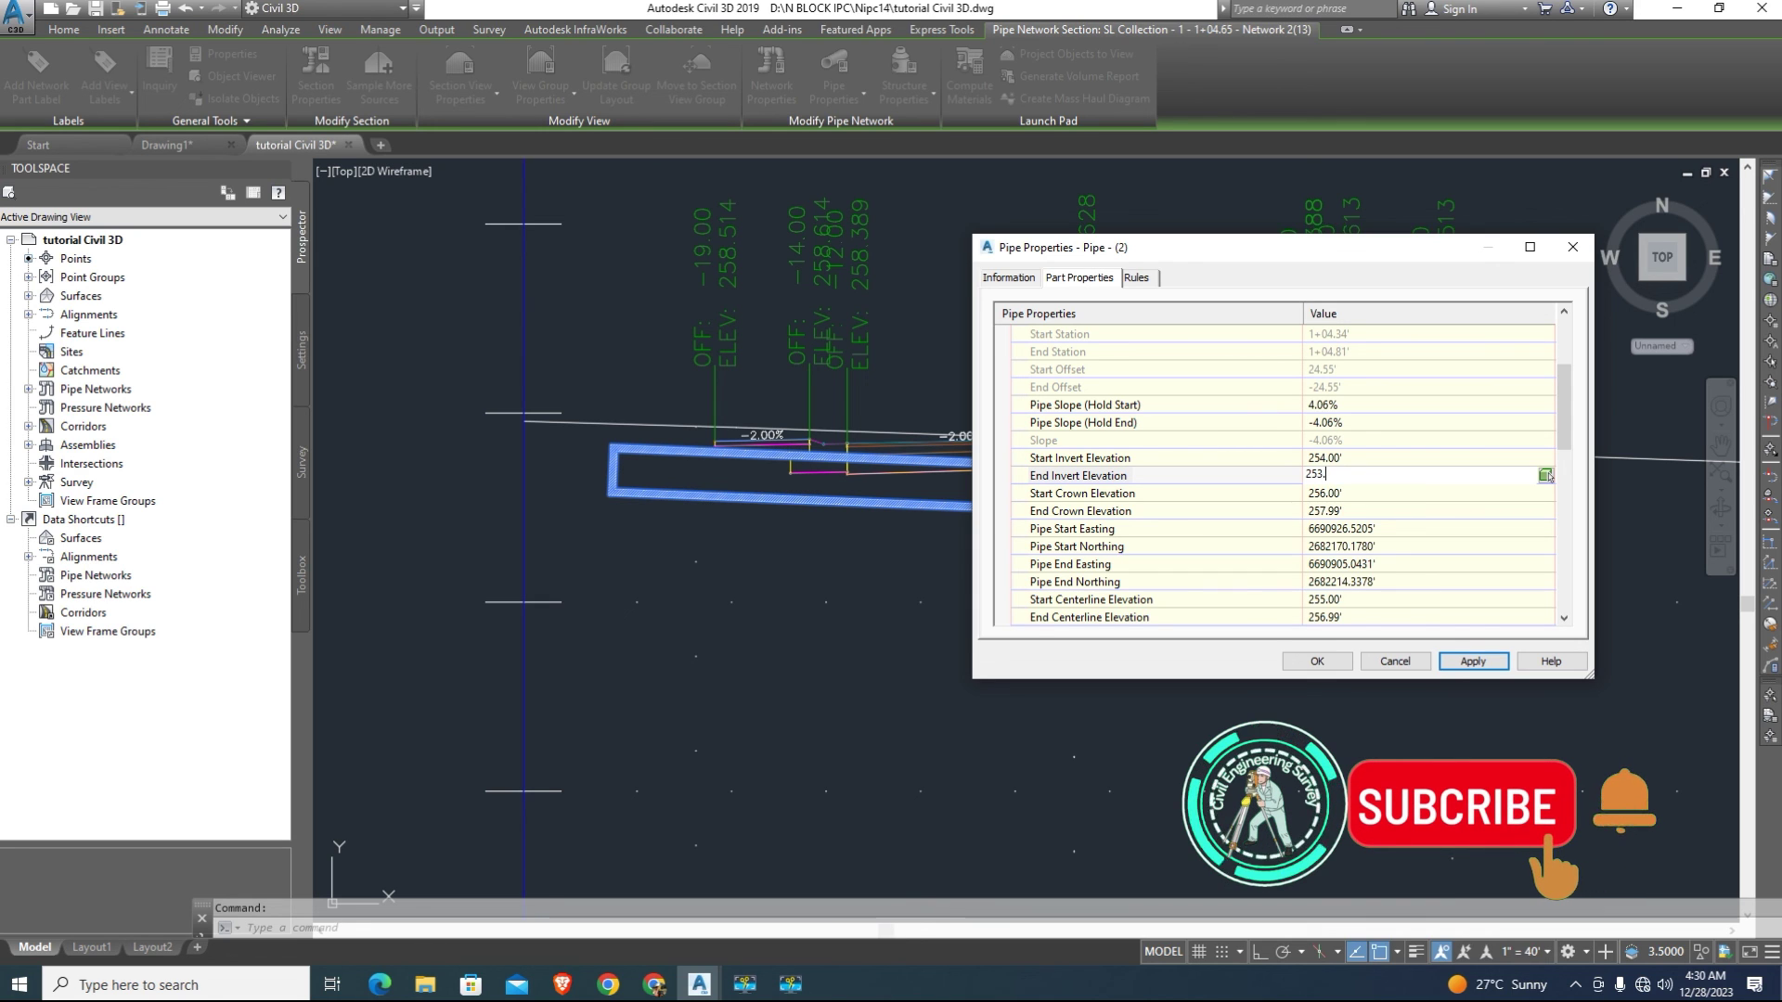